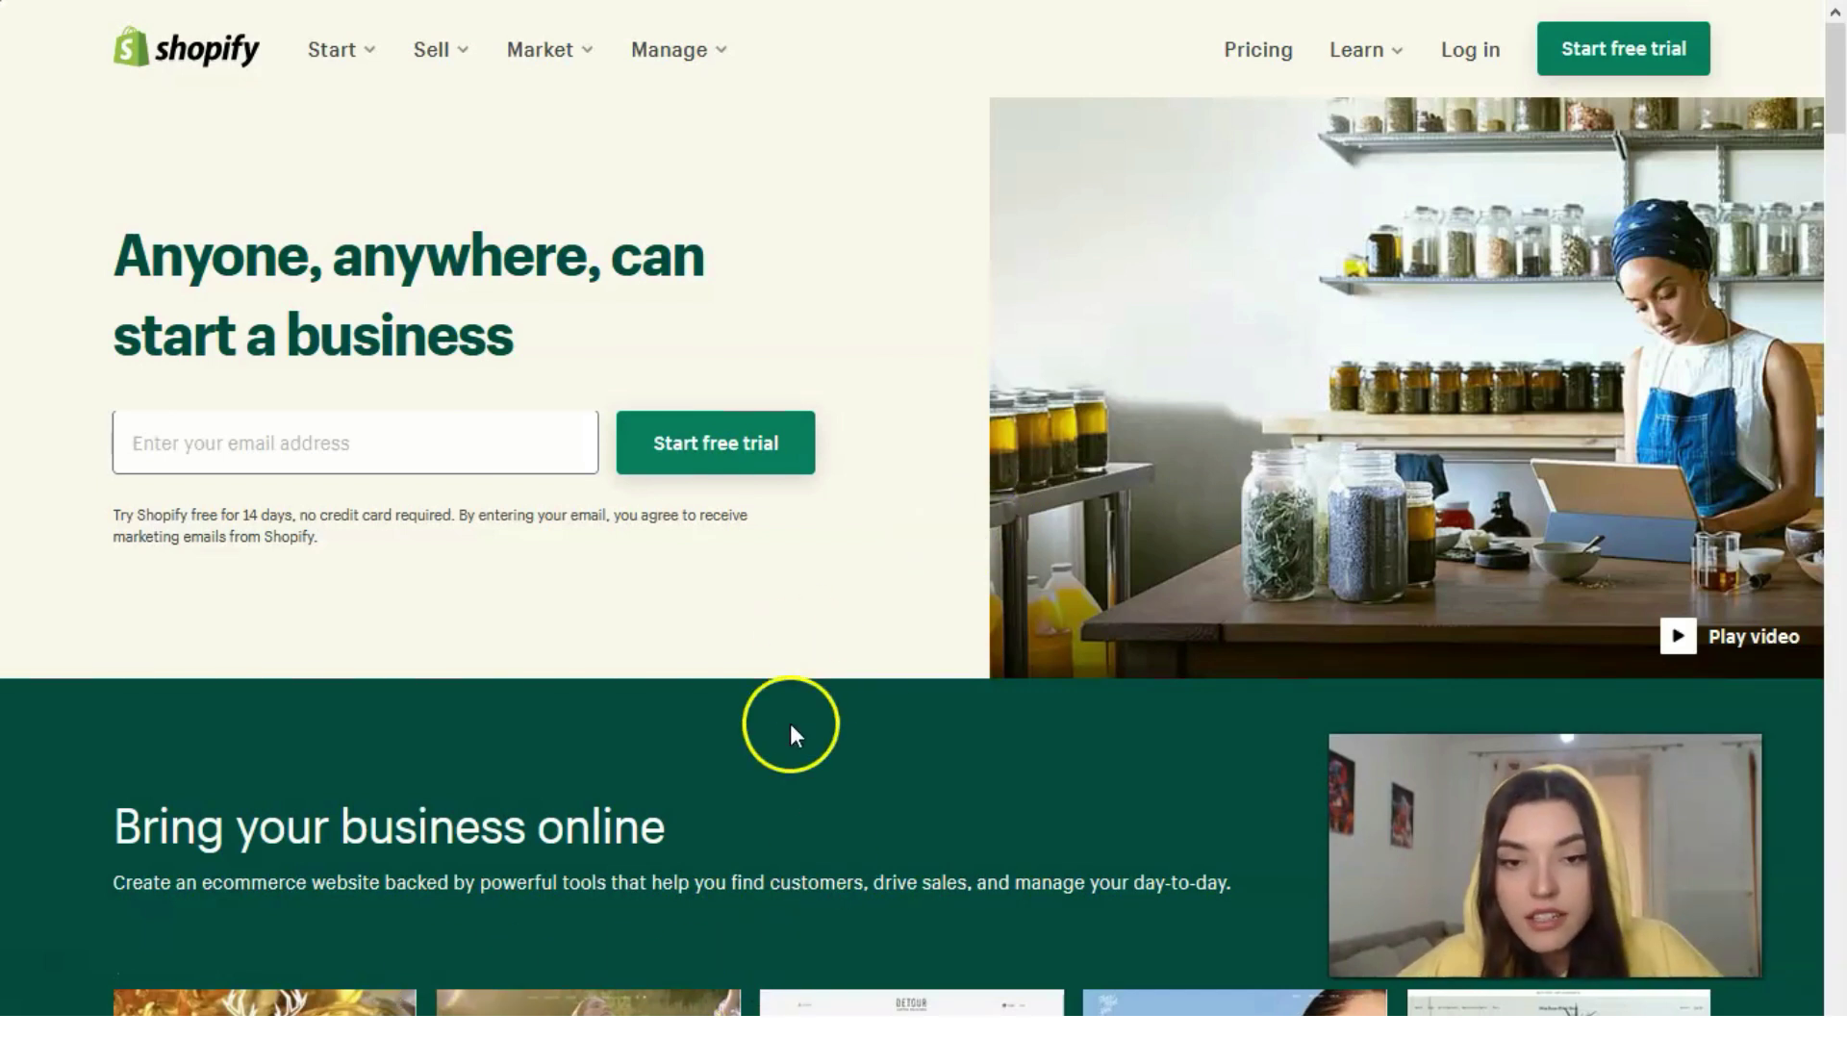
Open the free trial signup form and autofill the email and password.
{"action": "left_click", "coordinate": [715, 445]}
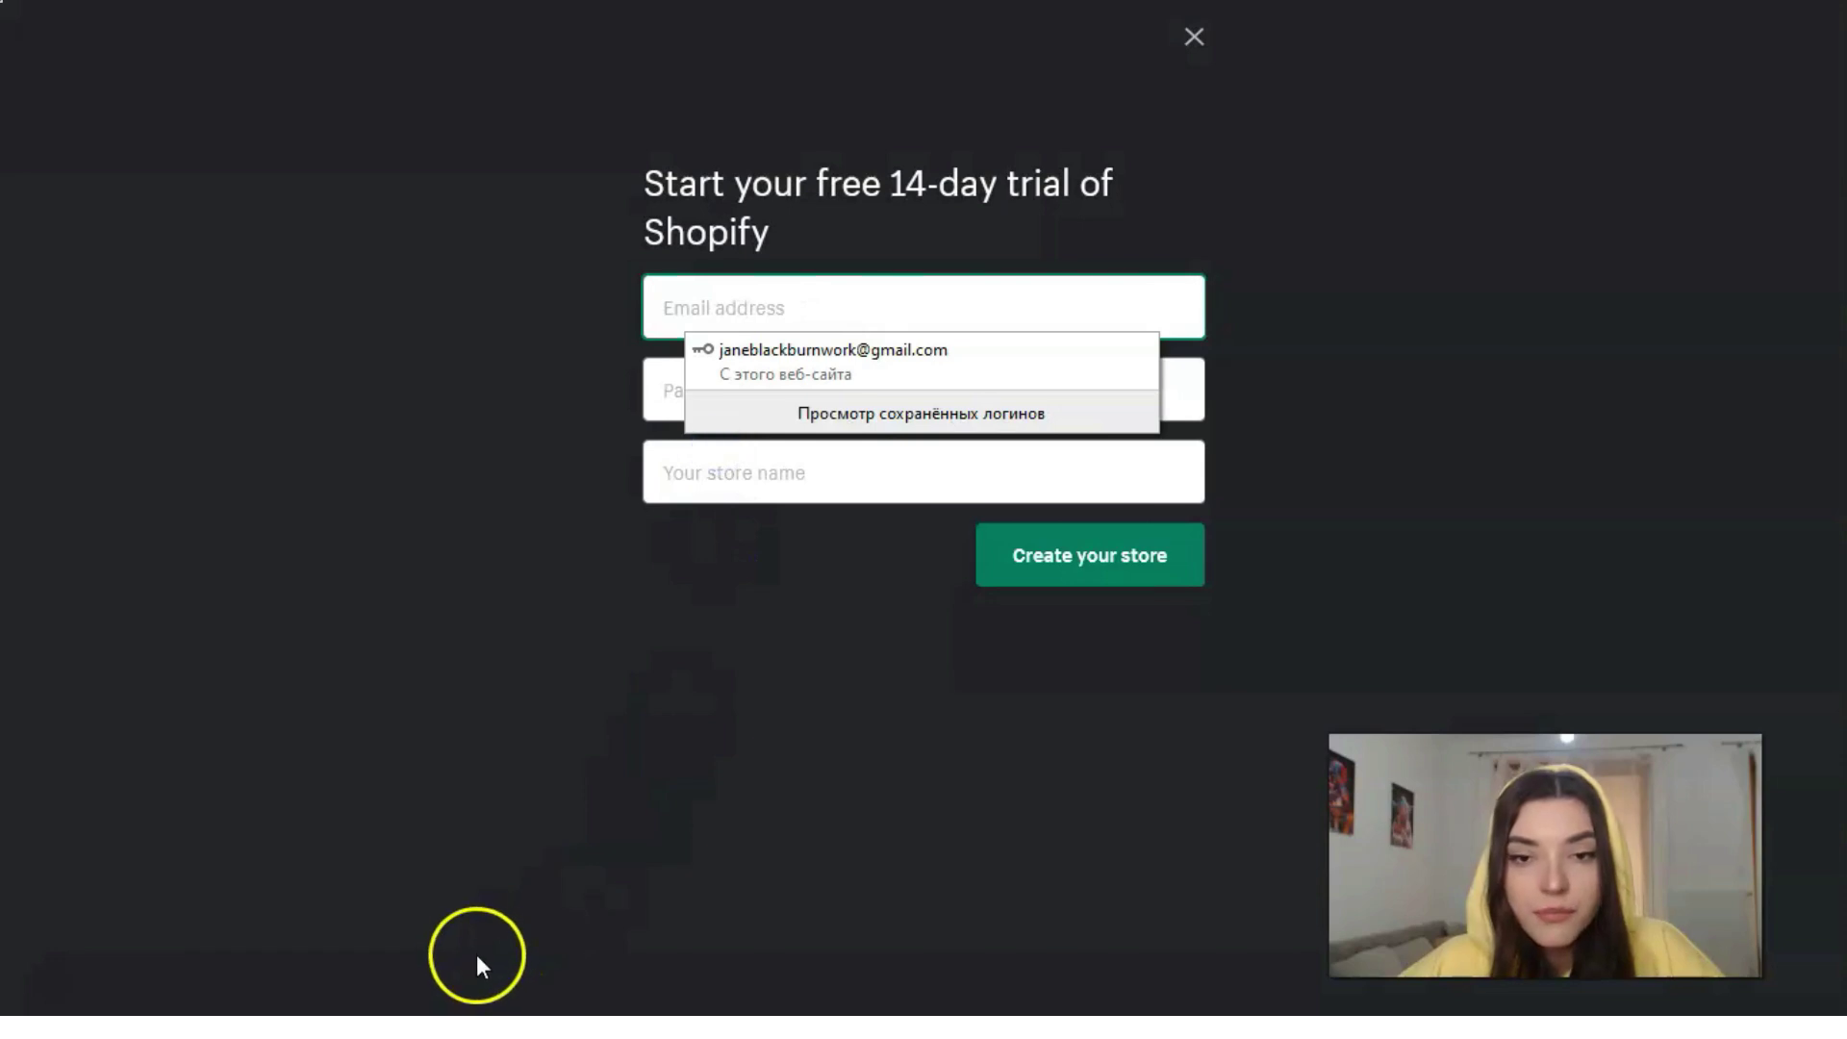
{"action": "left_click", "coordinate": [56, 982]}
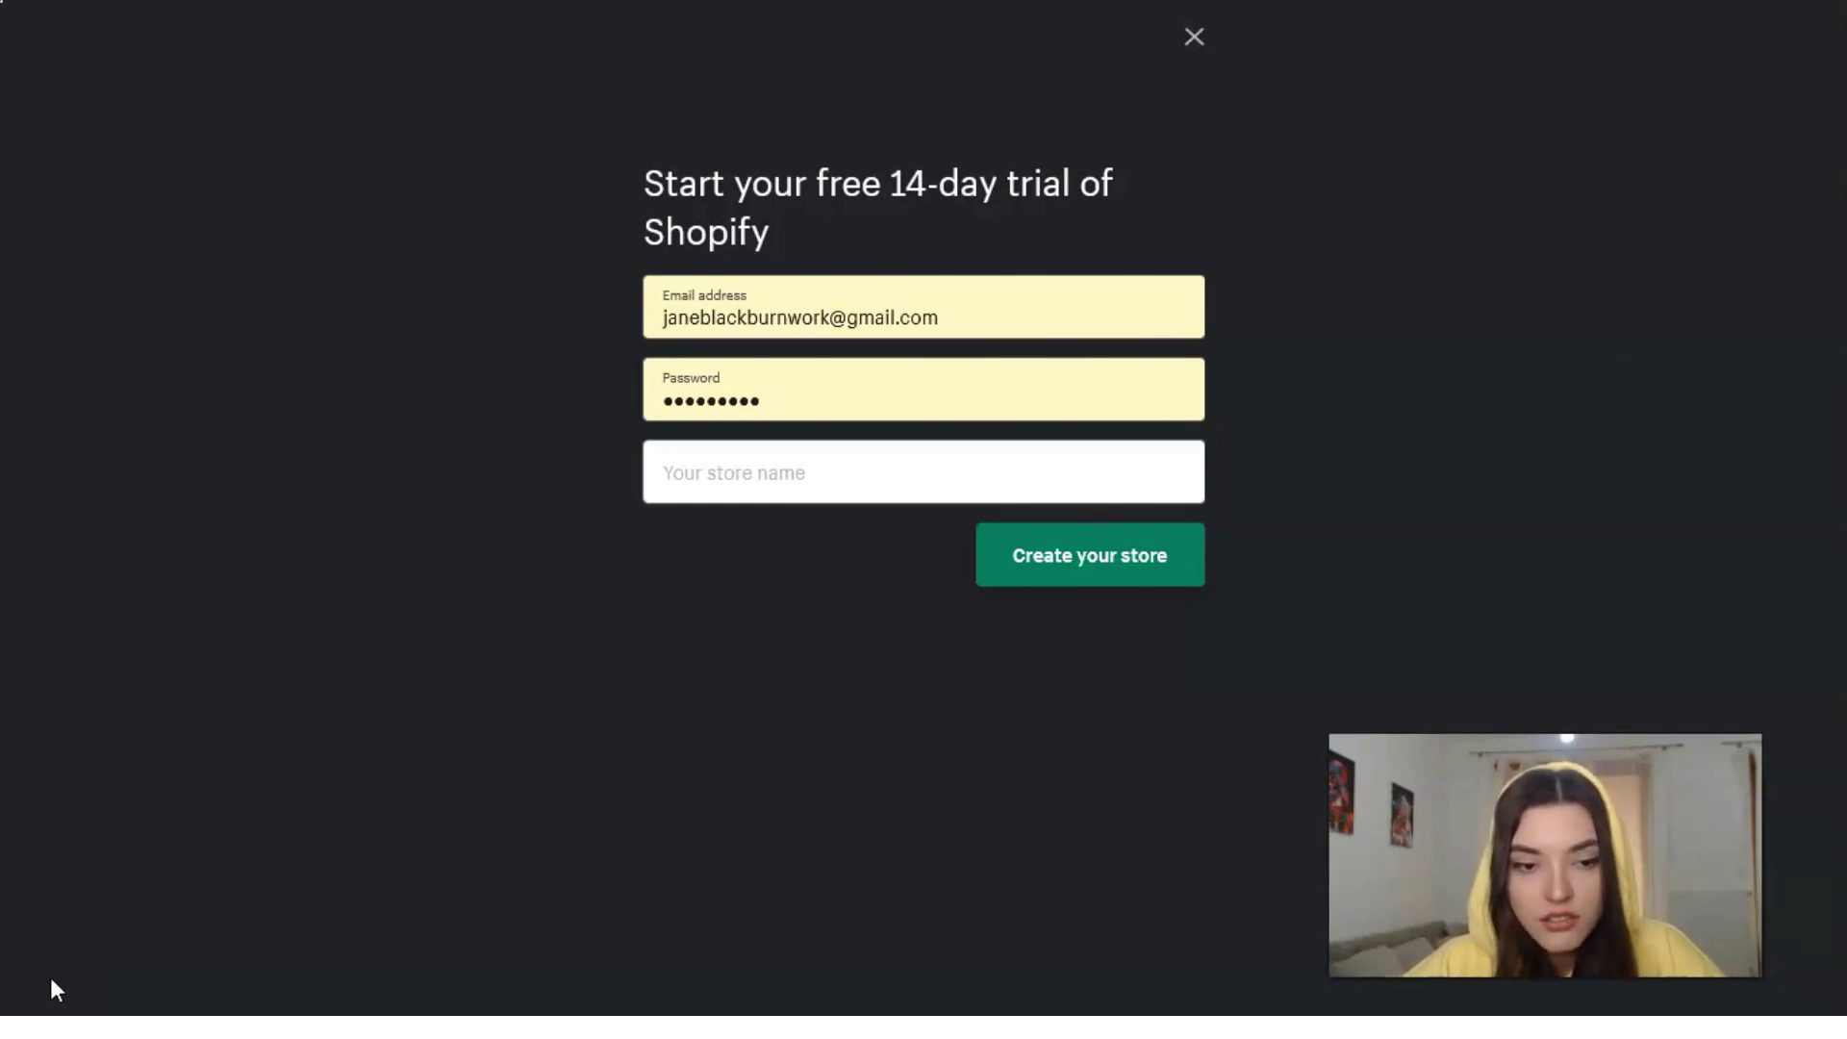
{"action": "left_click", "coordinate": [198, 963]}
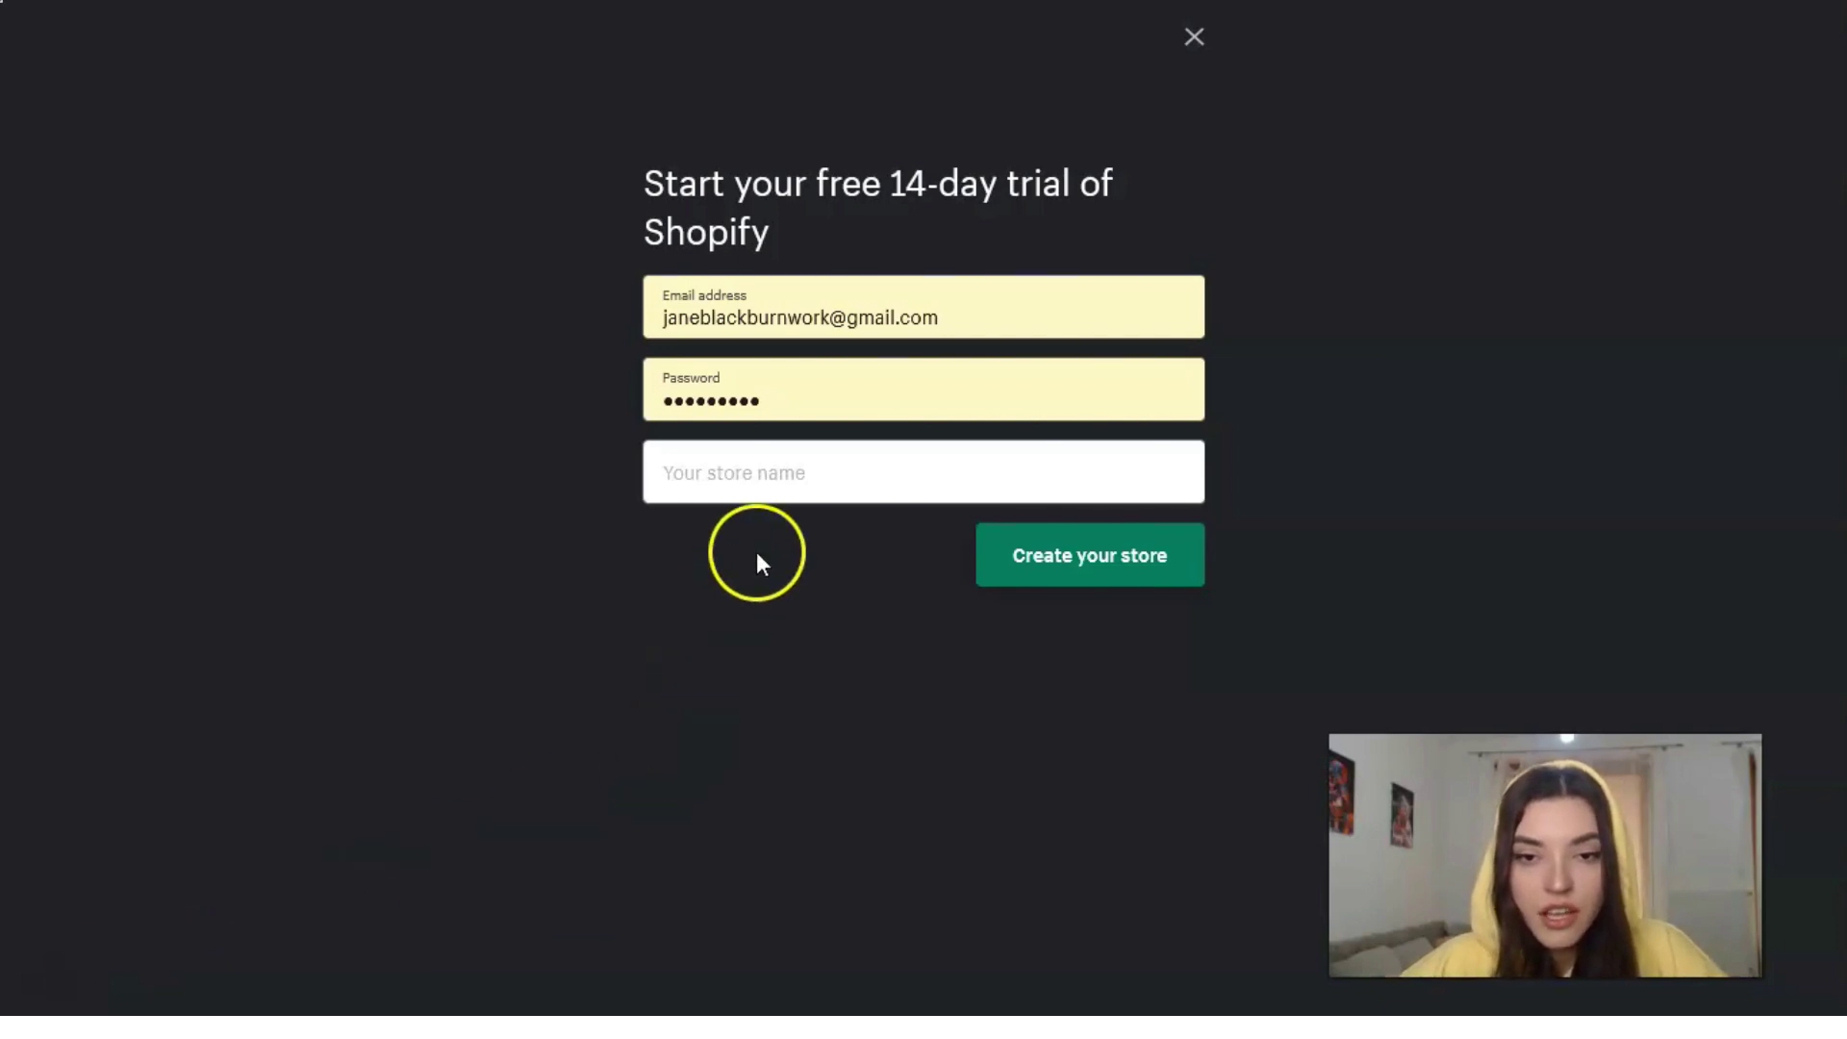
Enter a store name, replacing the taken one until 'yourownbeautystore1' is accepted.
{"action": "left_click", "coordinate": [755, 470]}
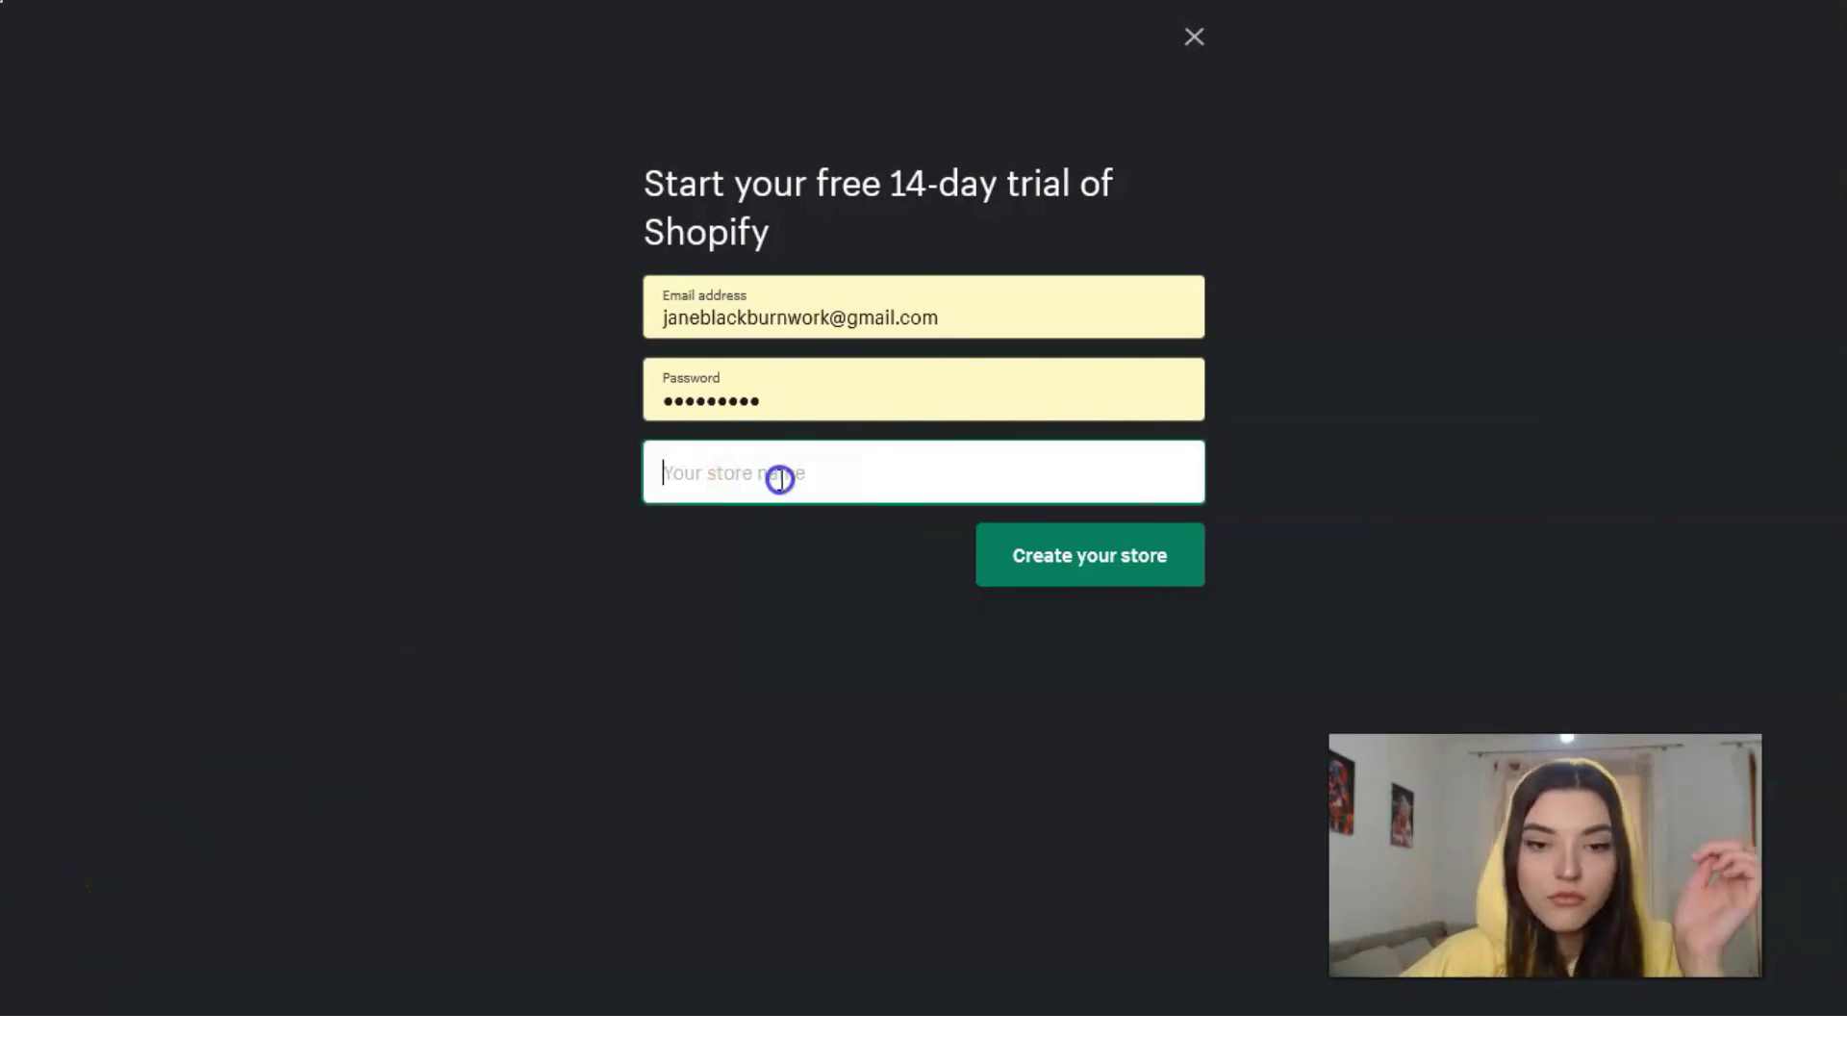
{"action": "type", "text": "bea"}
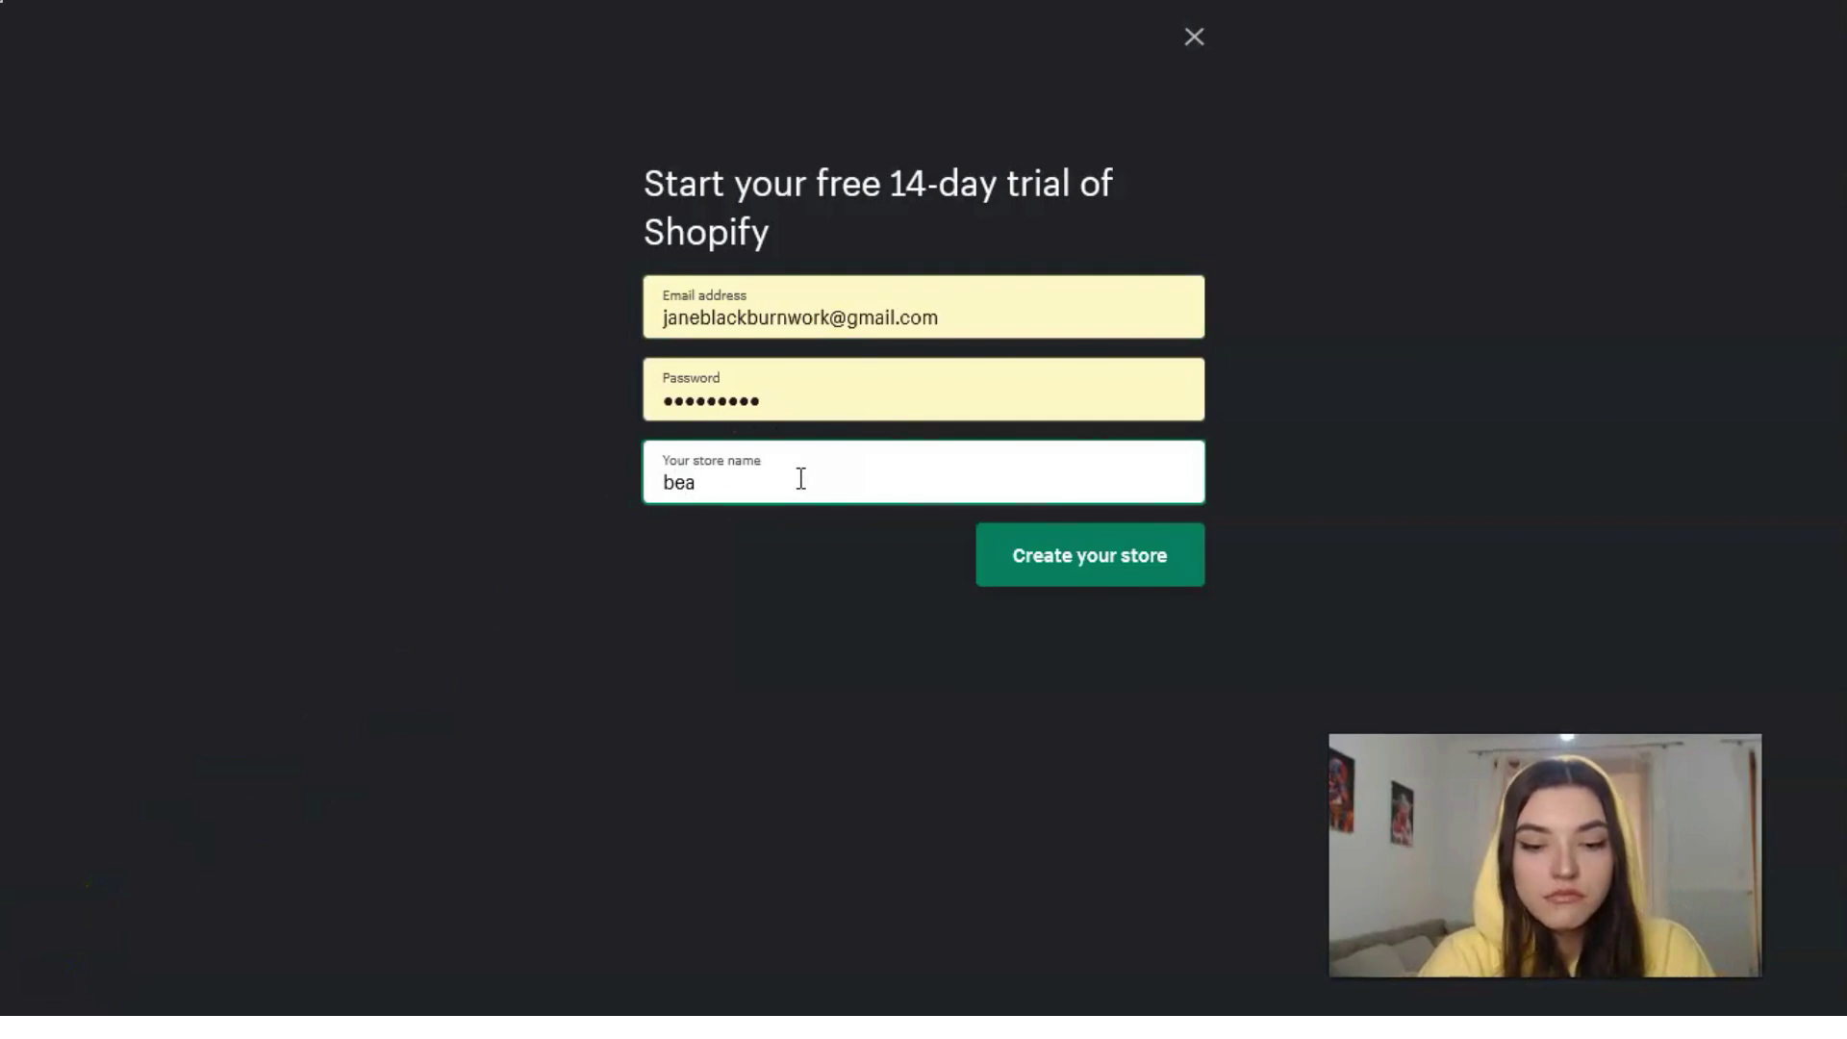
{"action": "type", "text": "utyfor"}
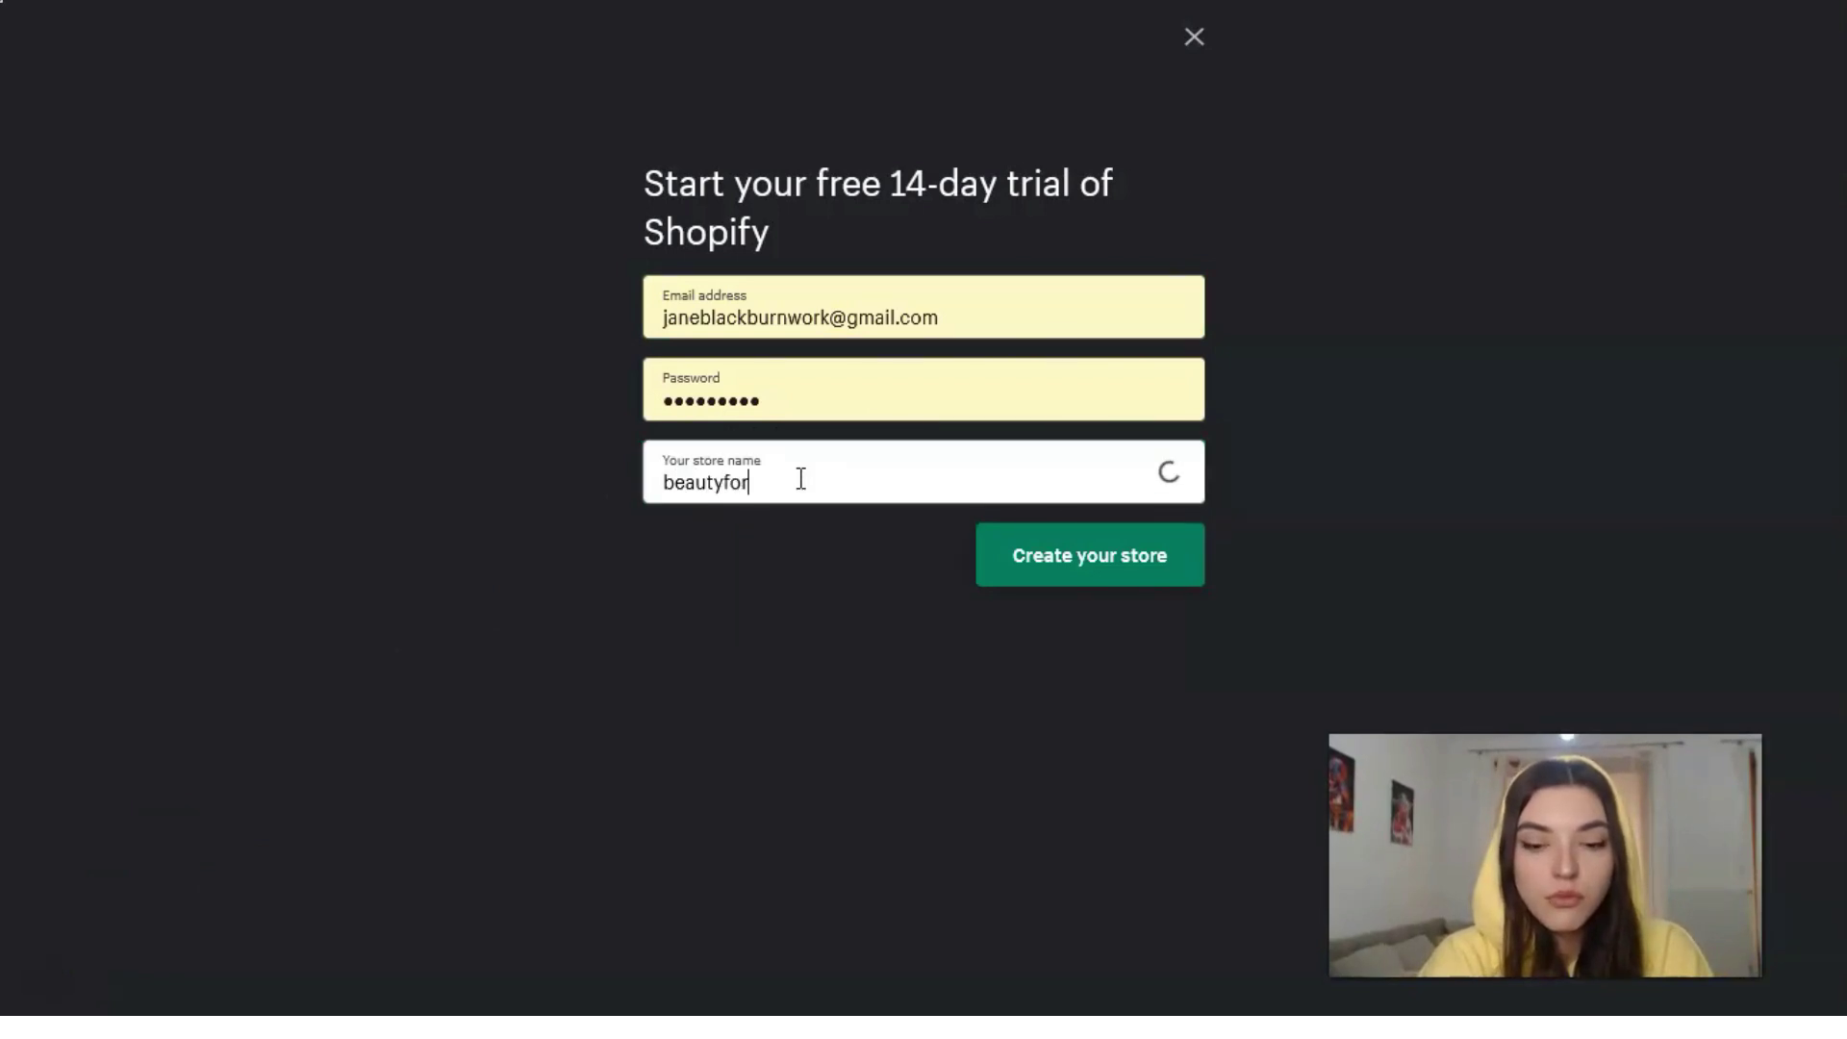
{"action": "type", "text": "you"}
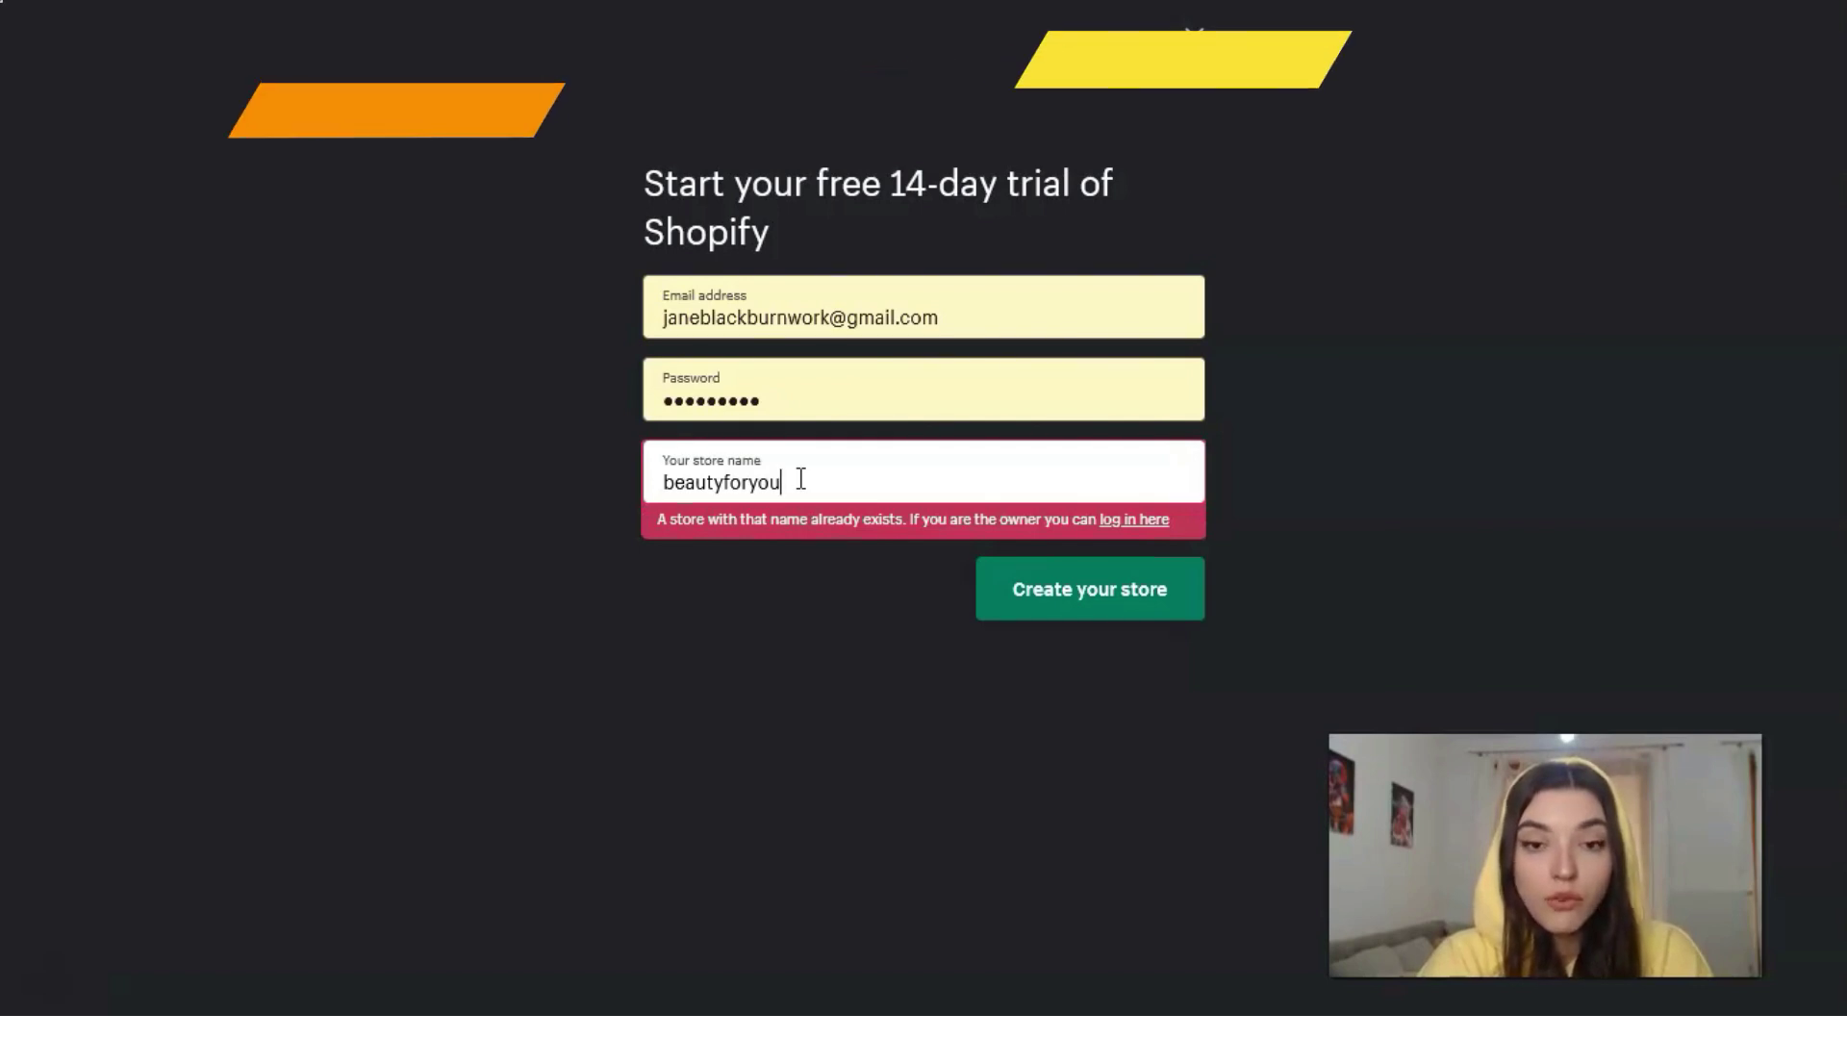
{"action": "double_click", "coordinate": [672, 486]}
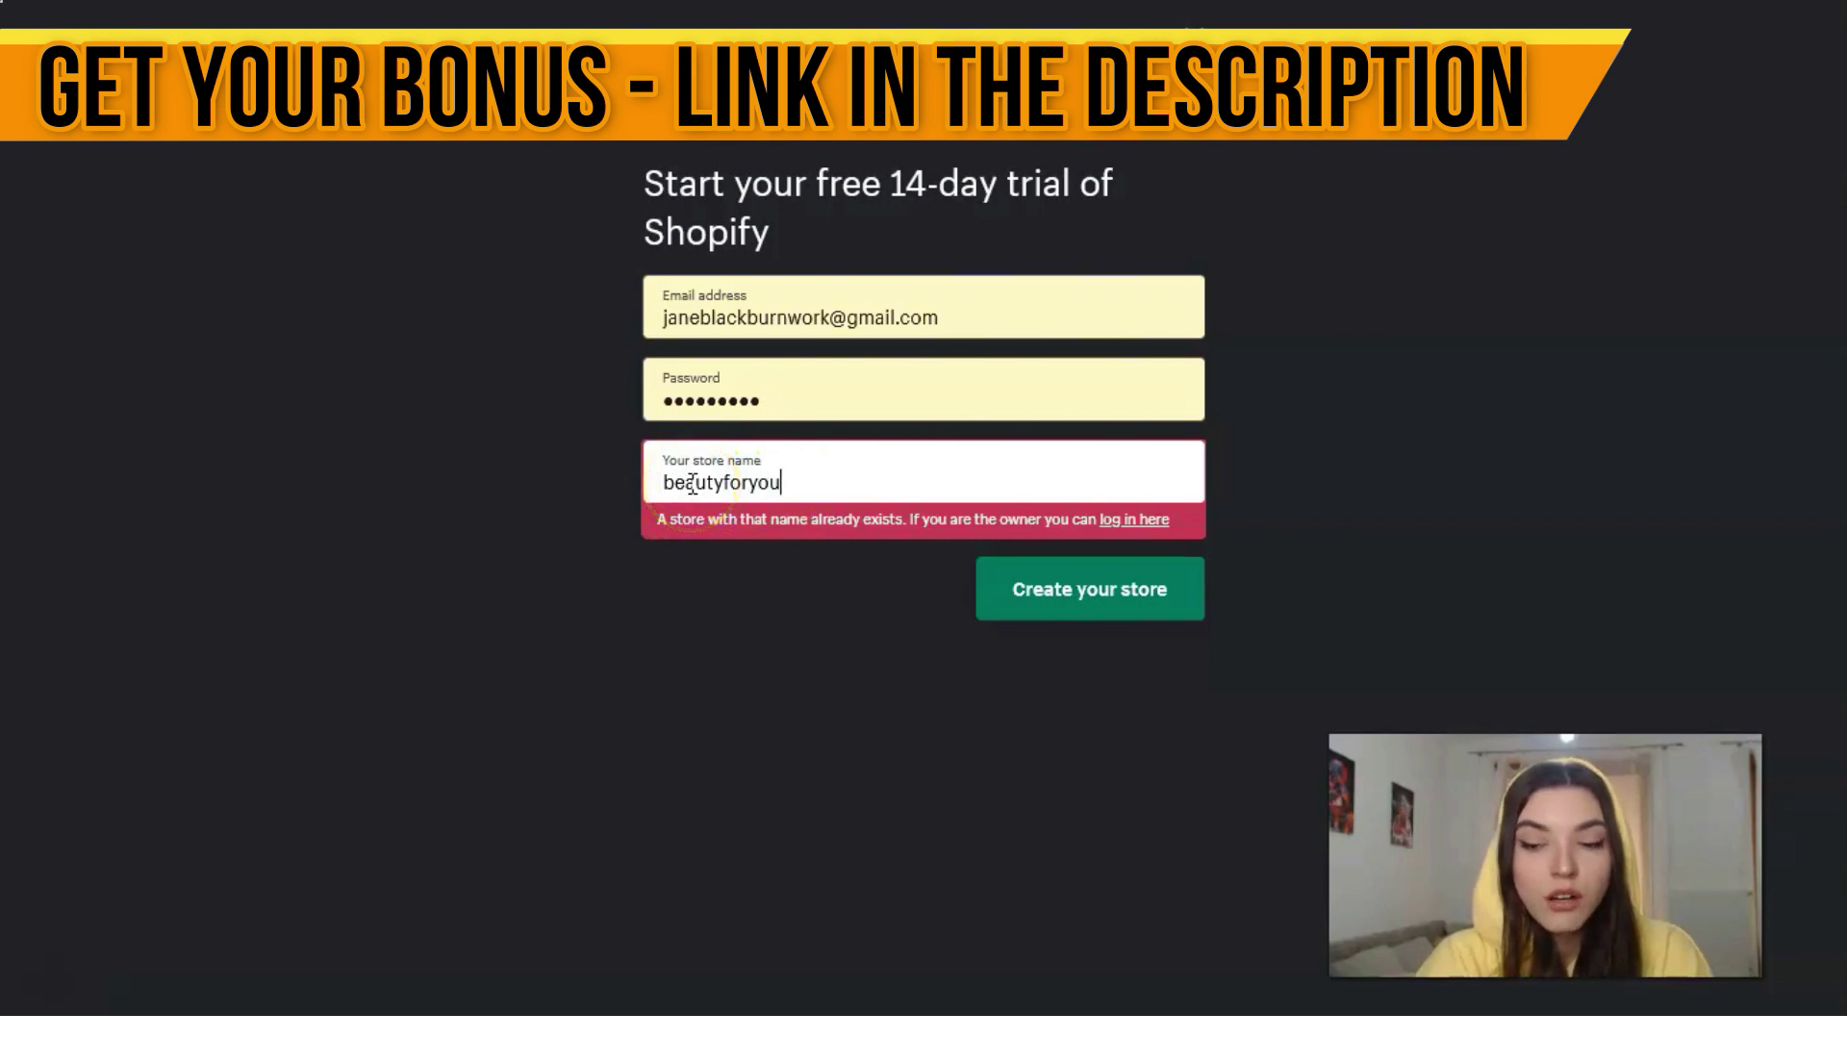
{"action": "key", "text": "BackSpace"}
{"action": "key", "text": "BackSpace"}
{"action": "key", "text": "BackSpace"}
{"action": "key", "text": "BackSpace"}
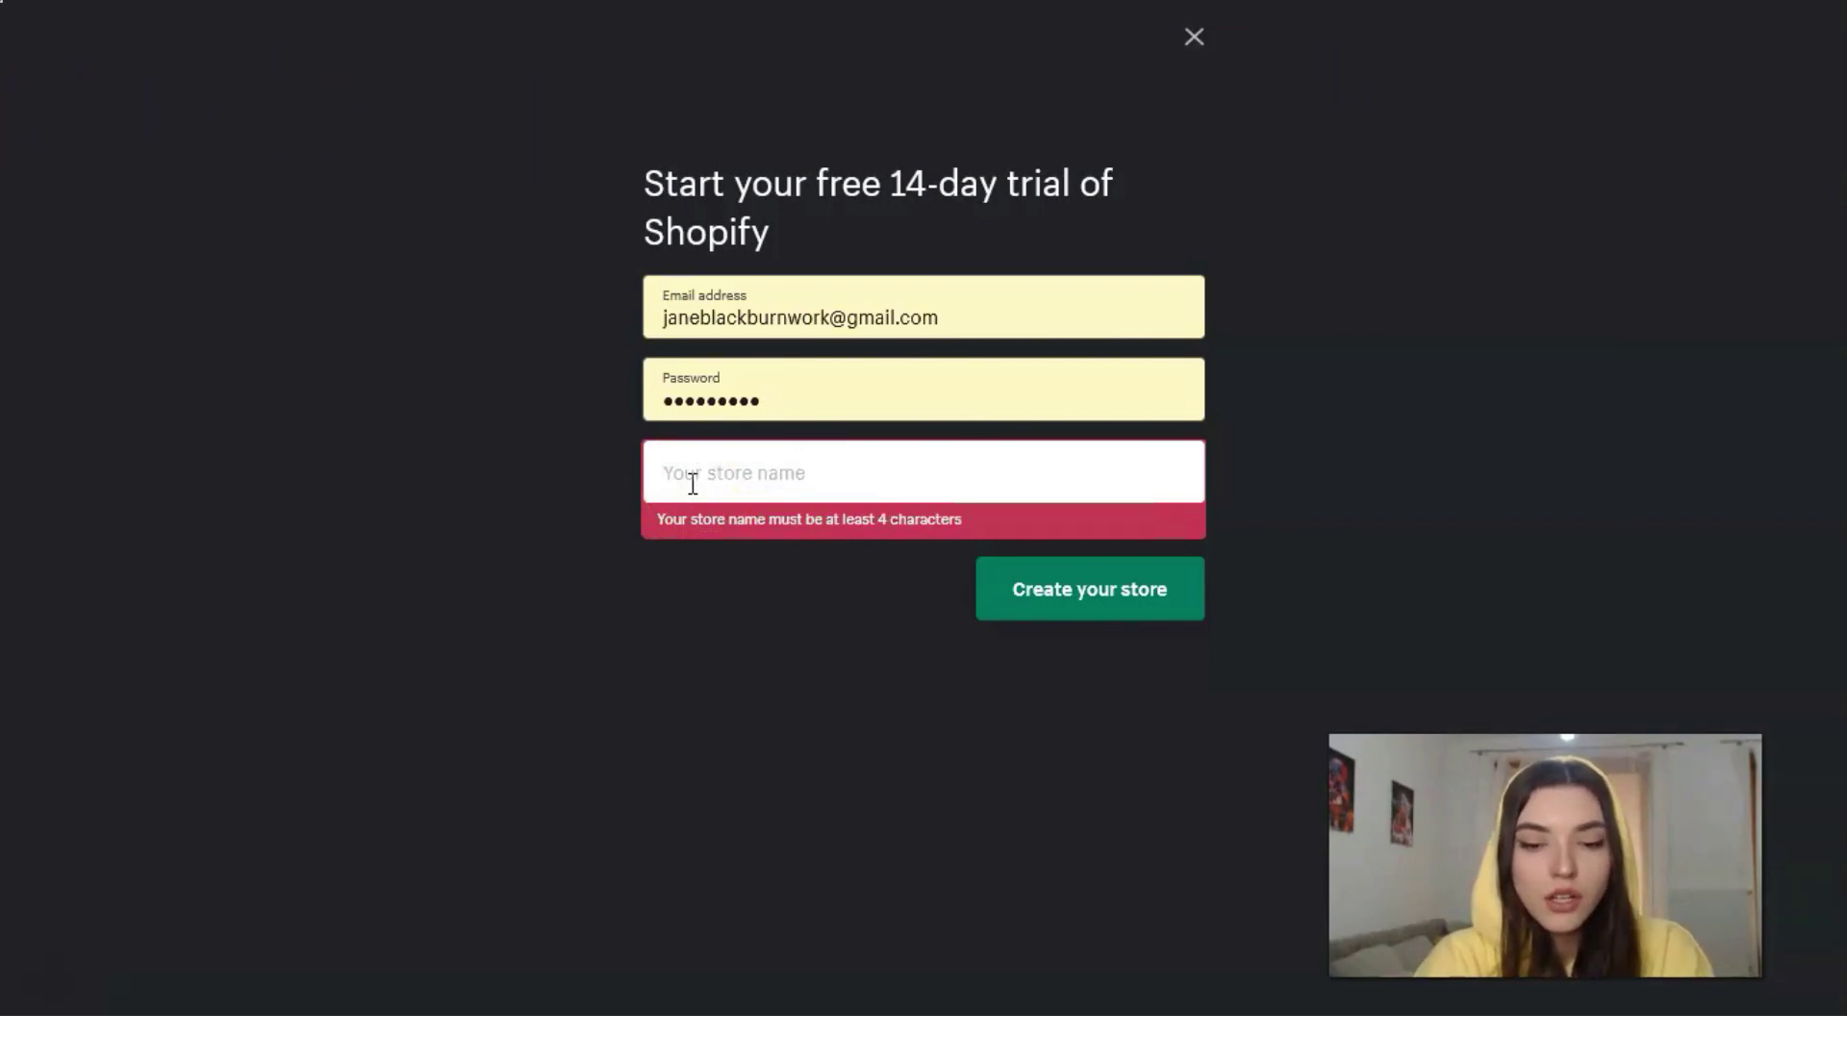
{"action": "type", "text": "yourow"}
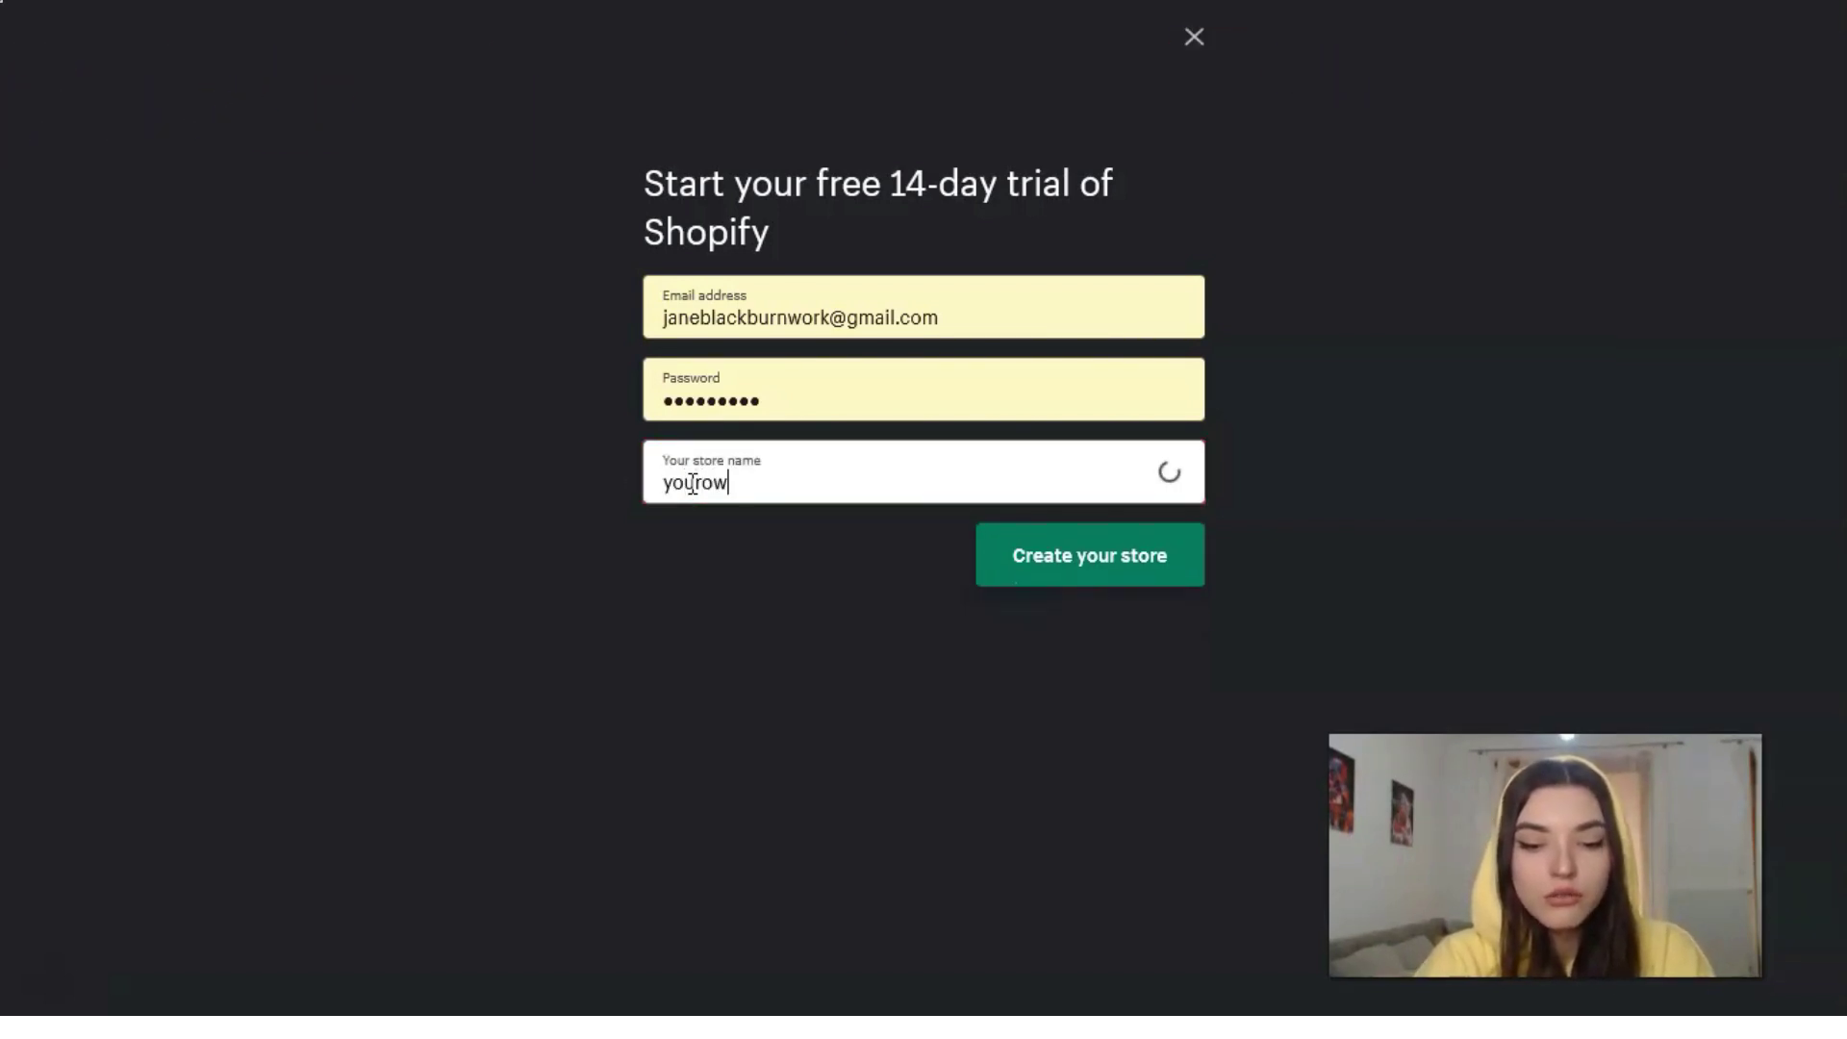
{"action": "type", "text": "nbeauty"}
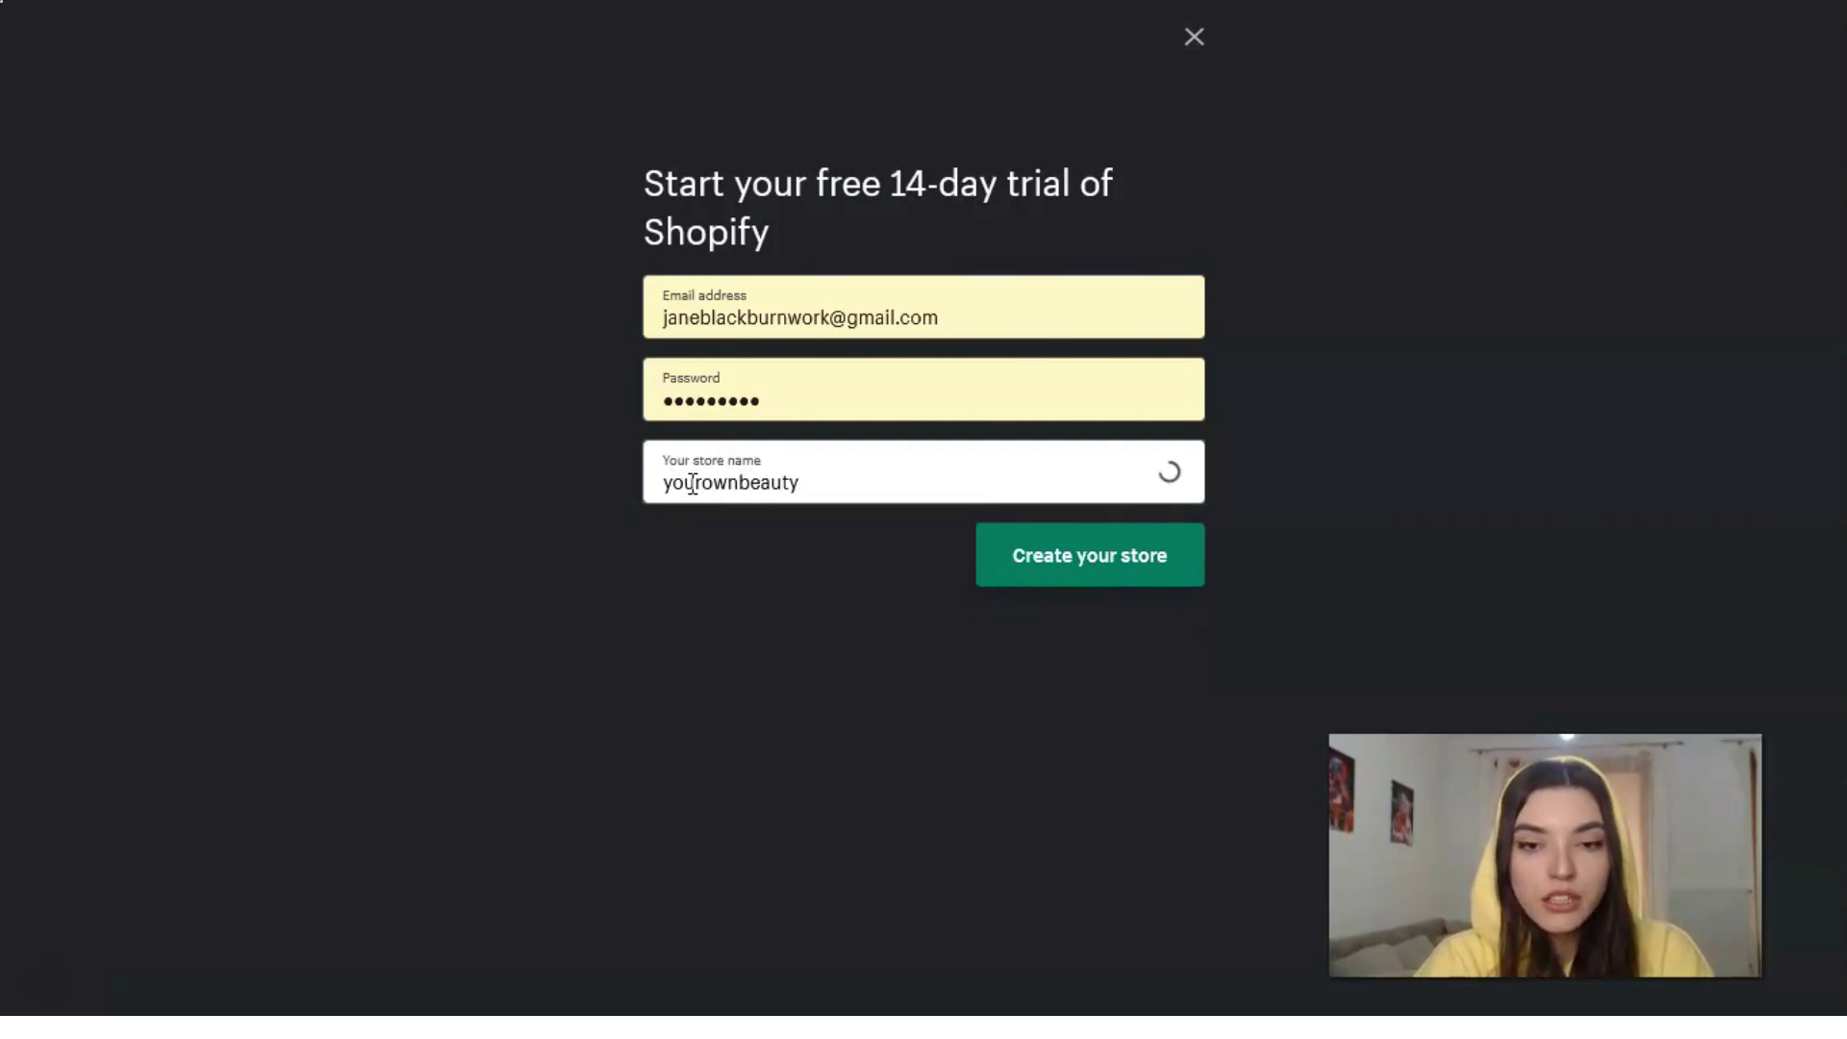
{"action": "type", "text": "store"}
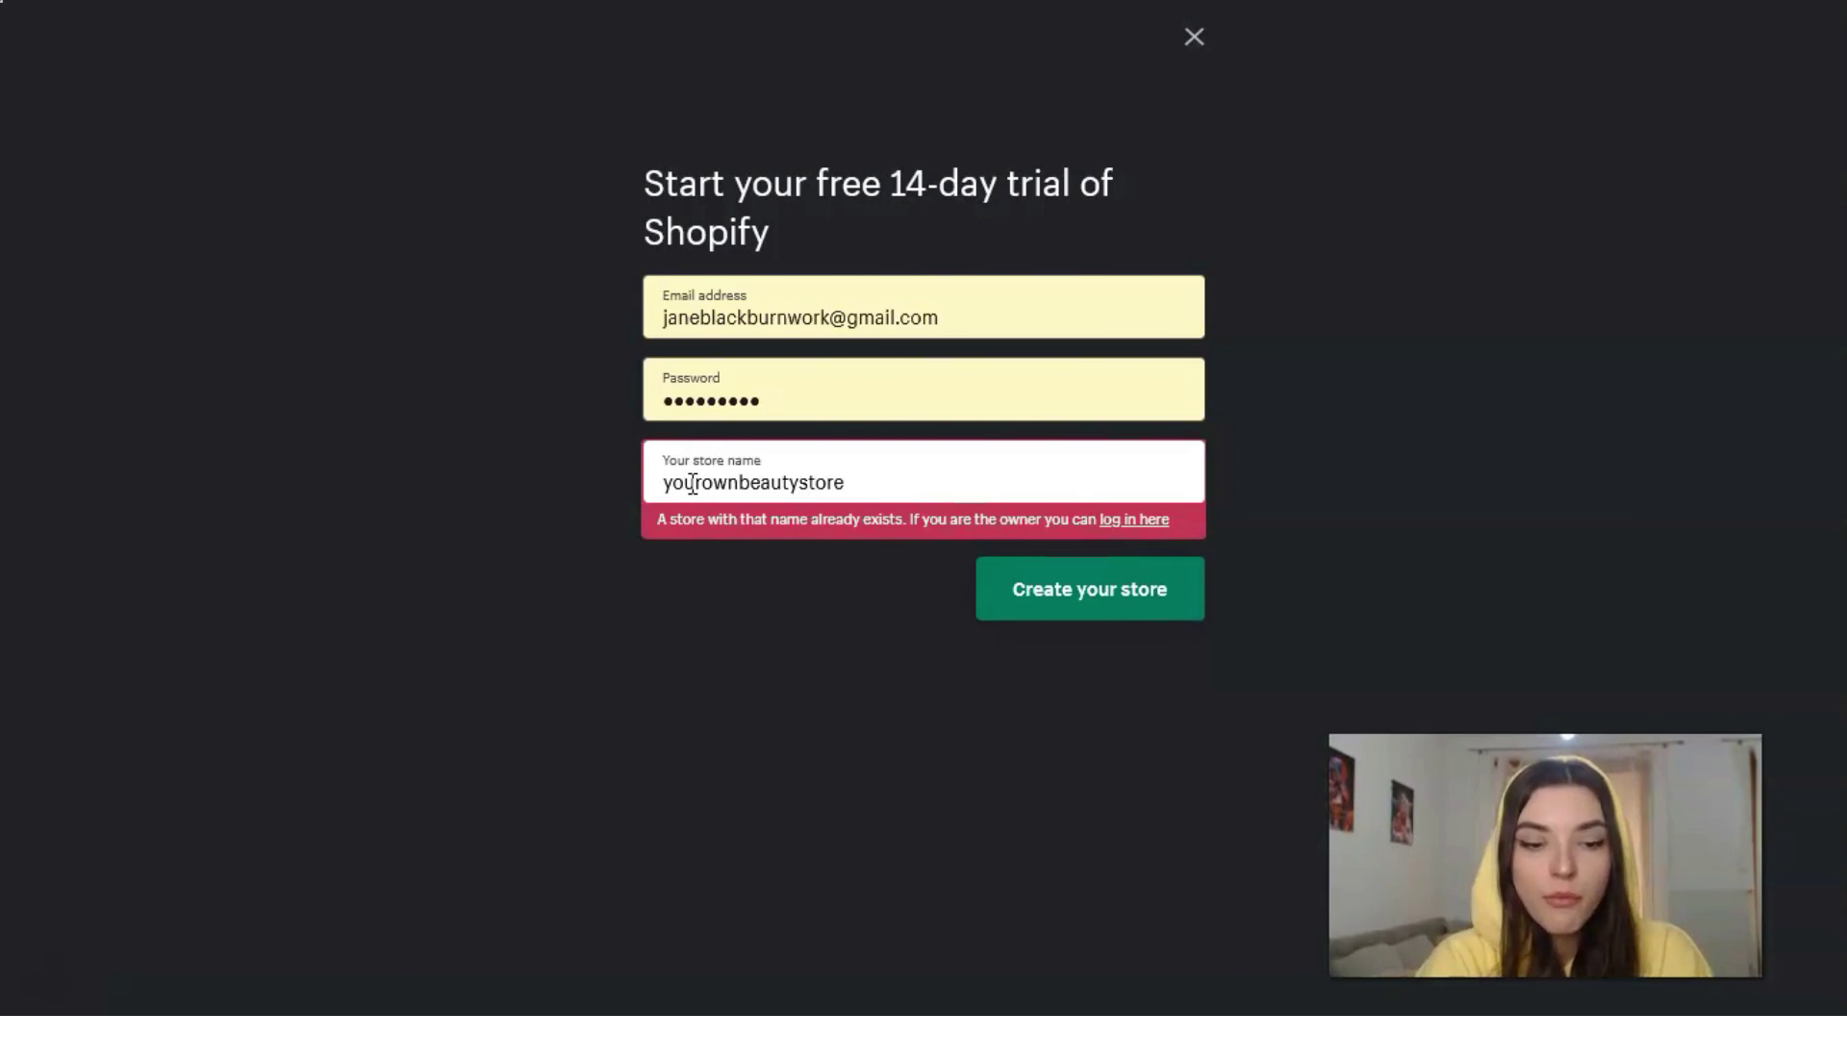
{"action": "type", "text": "1"}
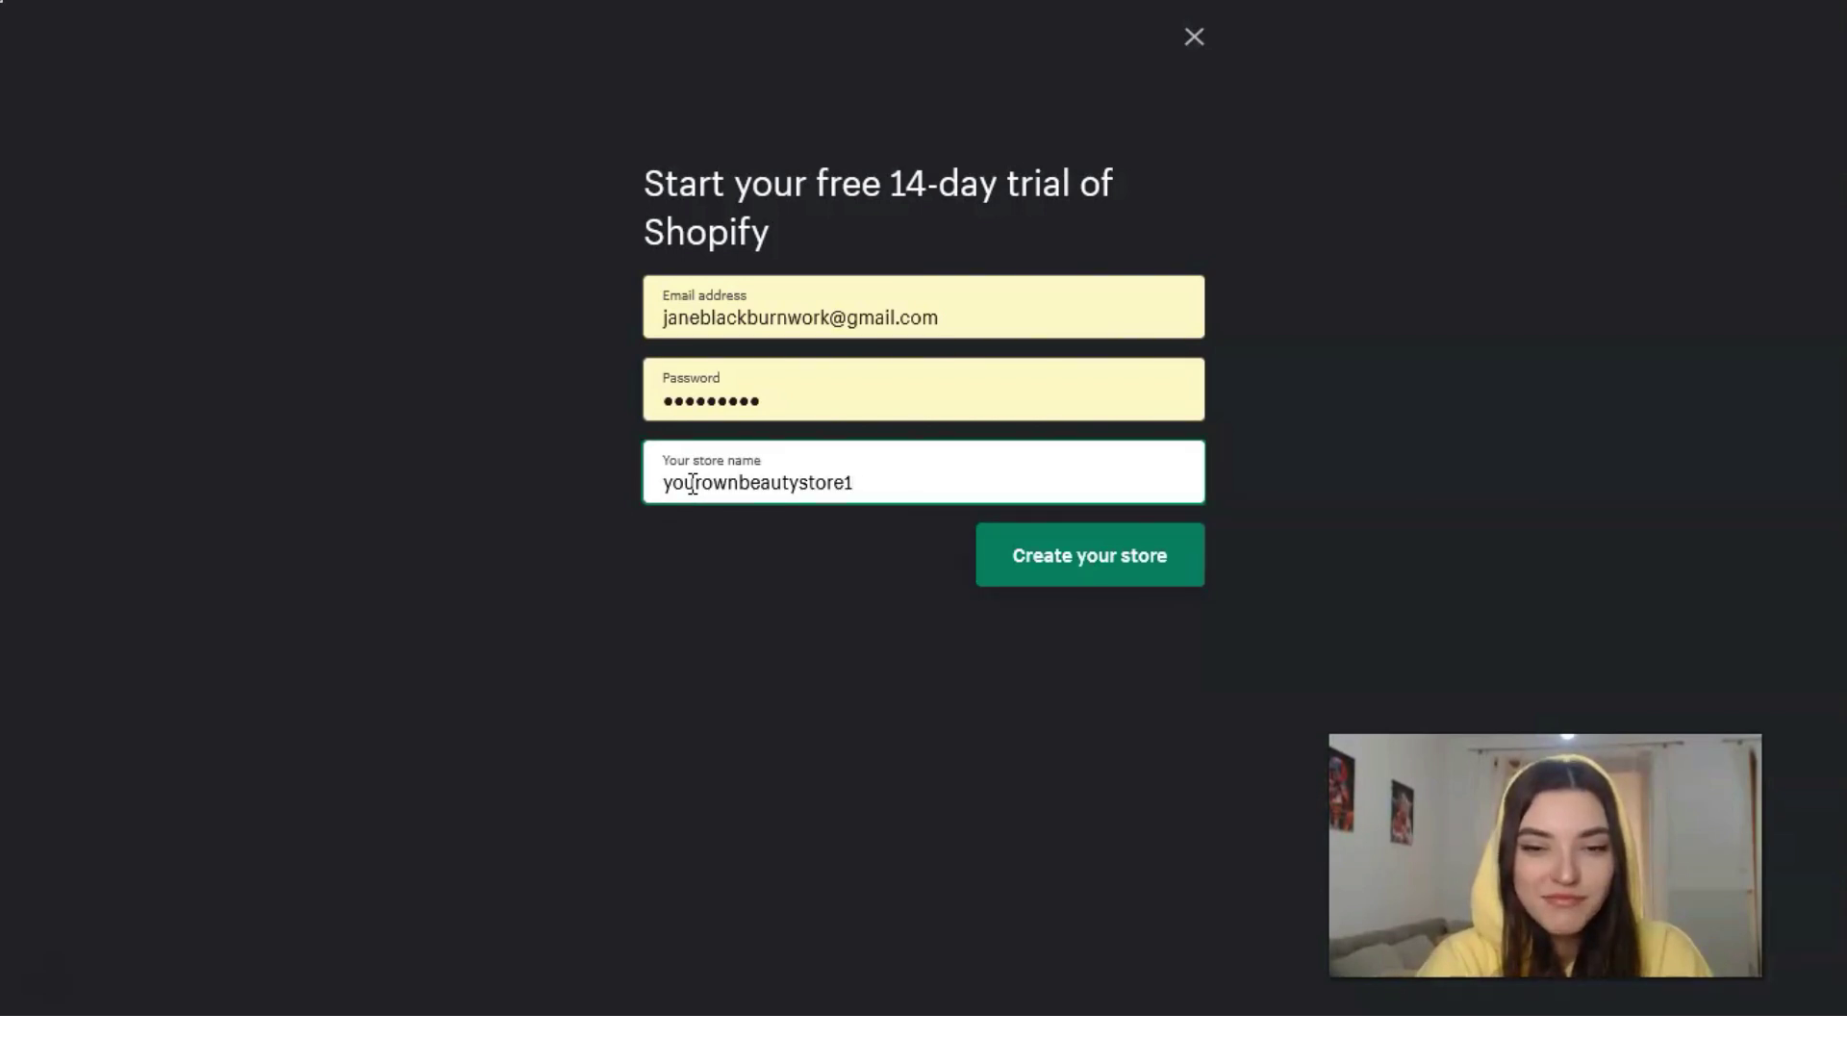
{"action": "left_click", "coordinate": [1199, 470]}
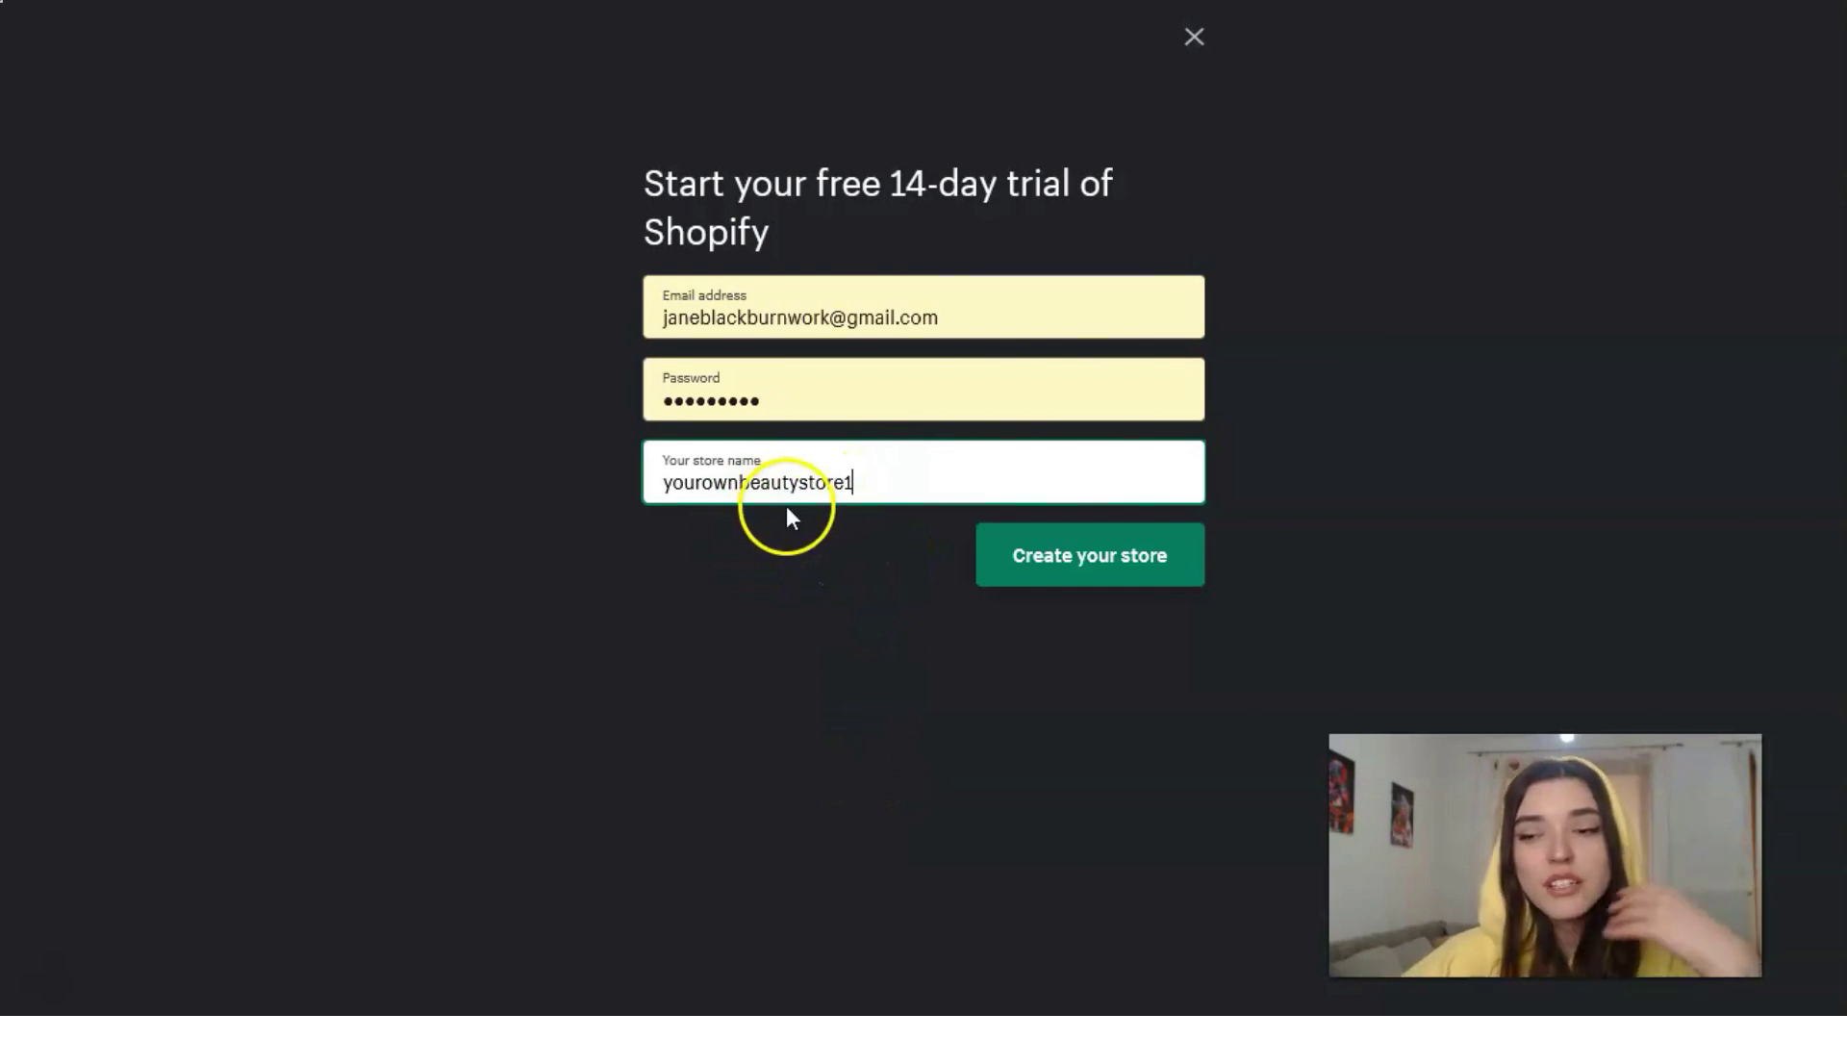
Create the store and answer that you are not selling products yet.
{"action": "left_click", "coordinate": [1065, 566]}
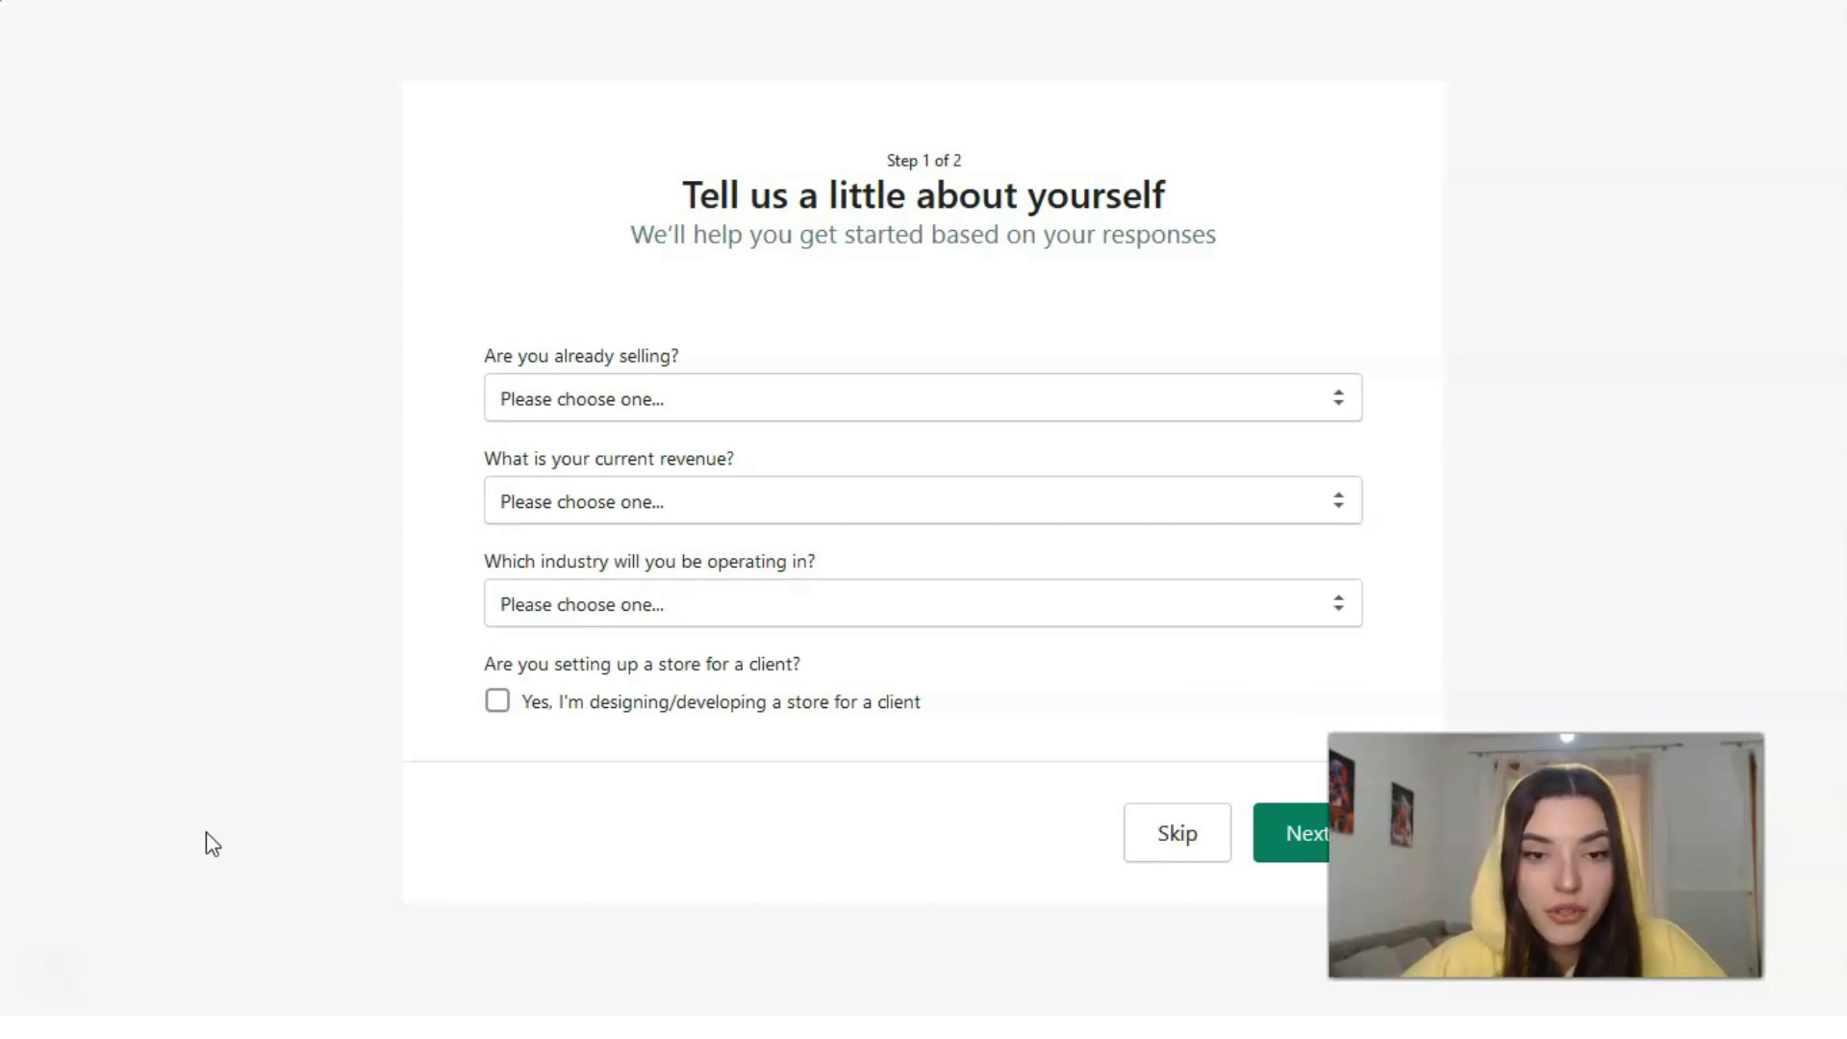
{"action": "left_click", "coordinate": [539, 403]}
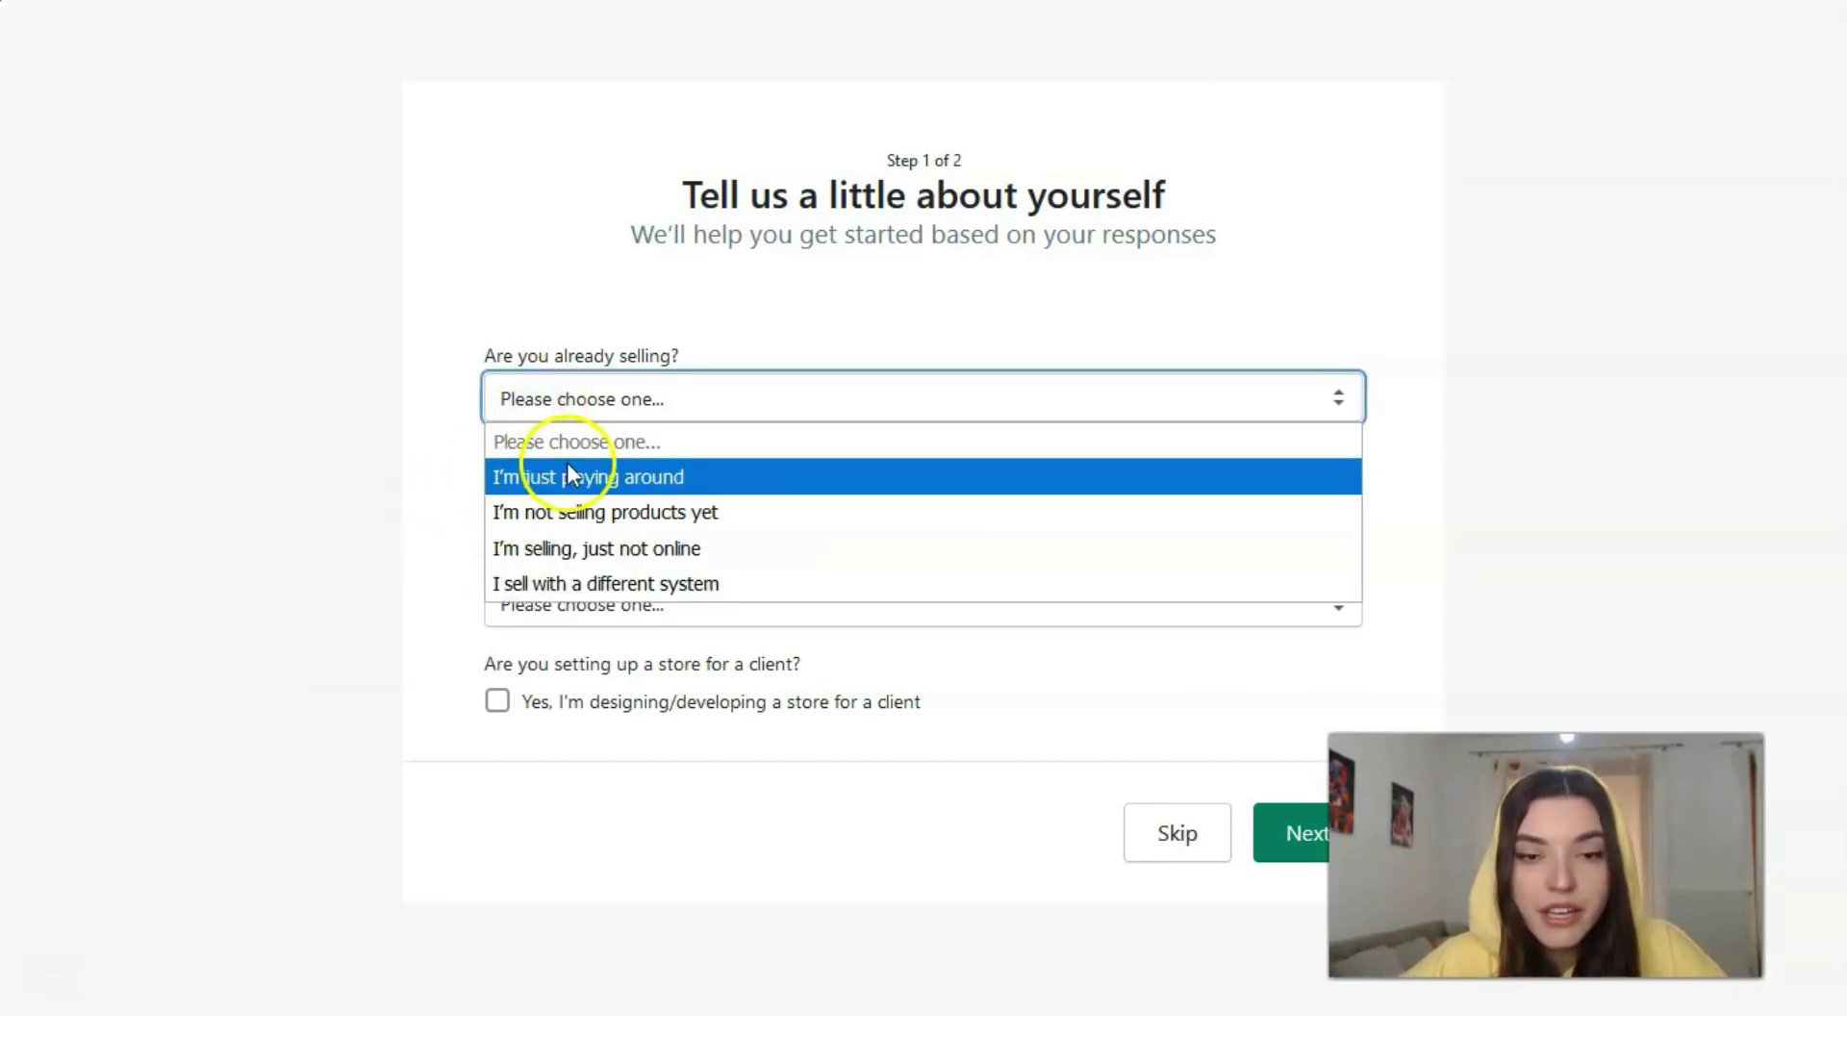
{"action": "left_click", "coordinate": [583, 478]}
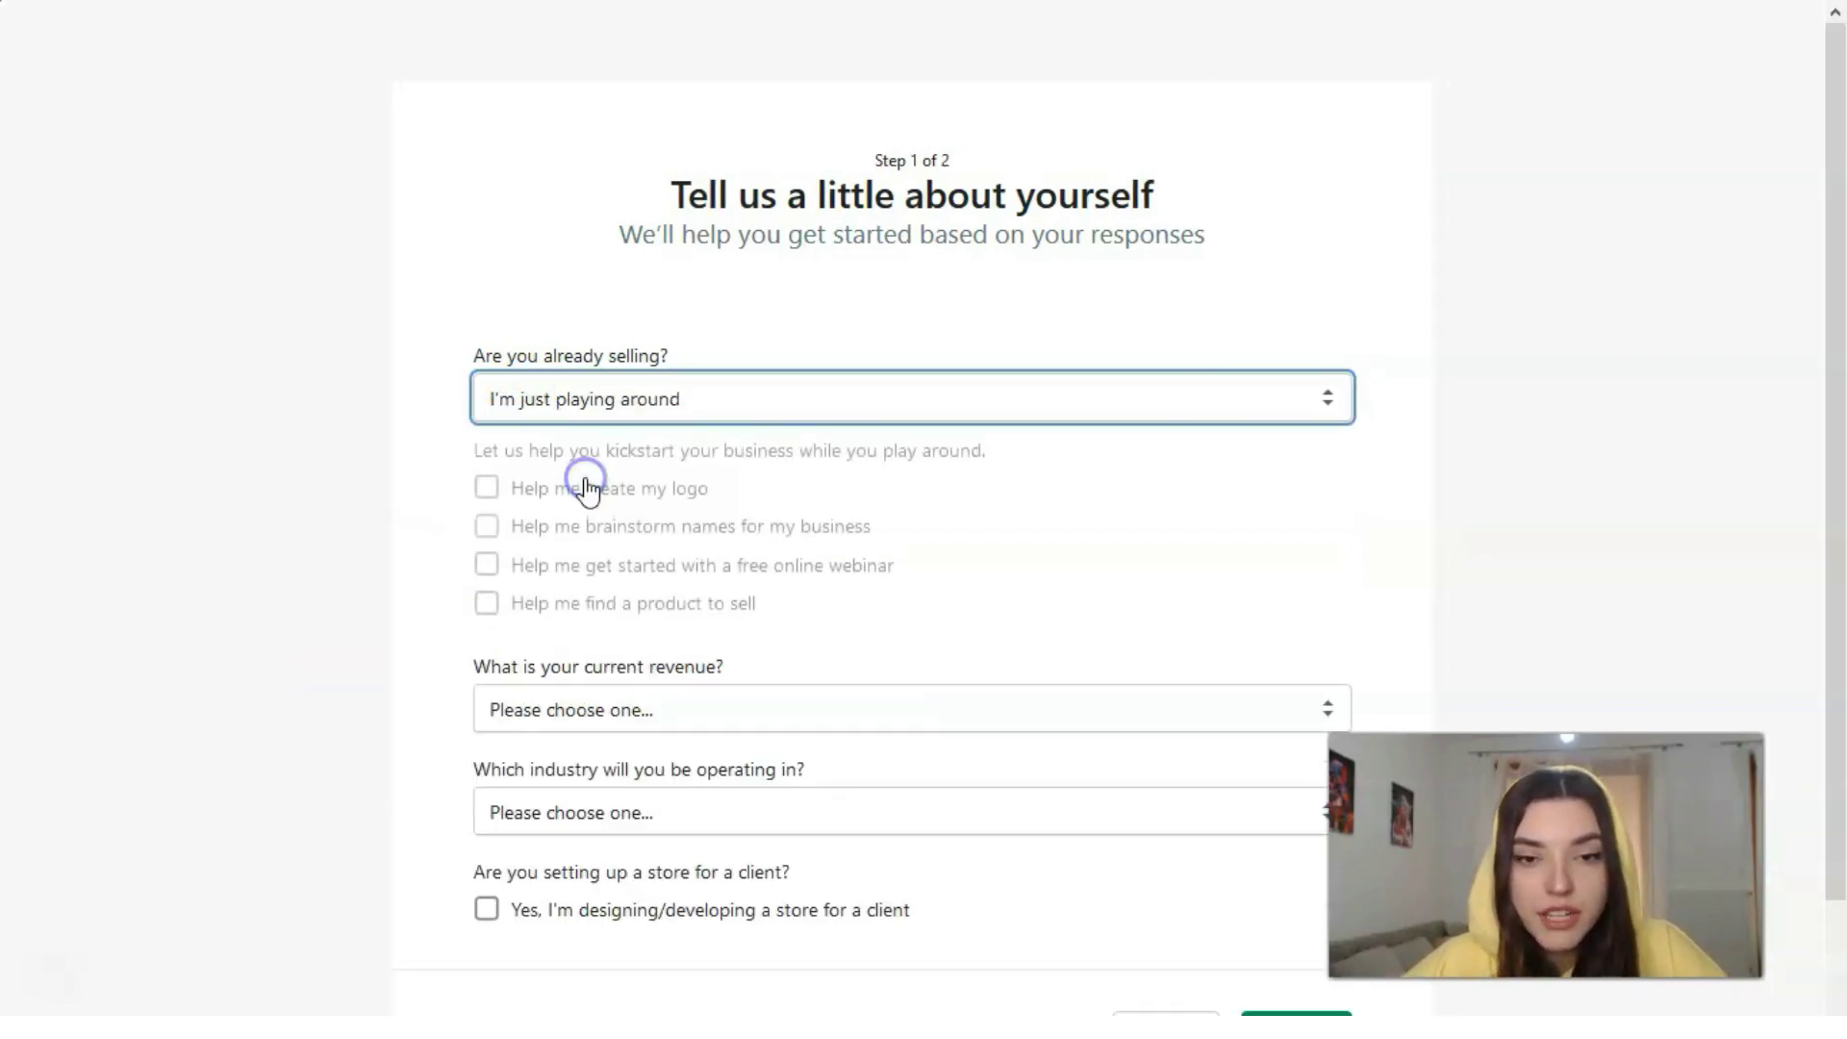
{"action": "left_click", "coordinate": [684, 401]}
{"action": "left_click", "coordinate": [671, 512]}
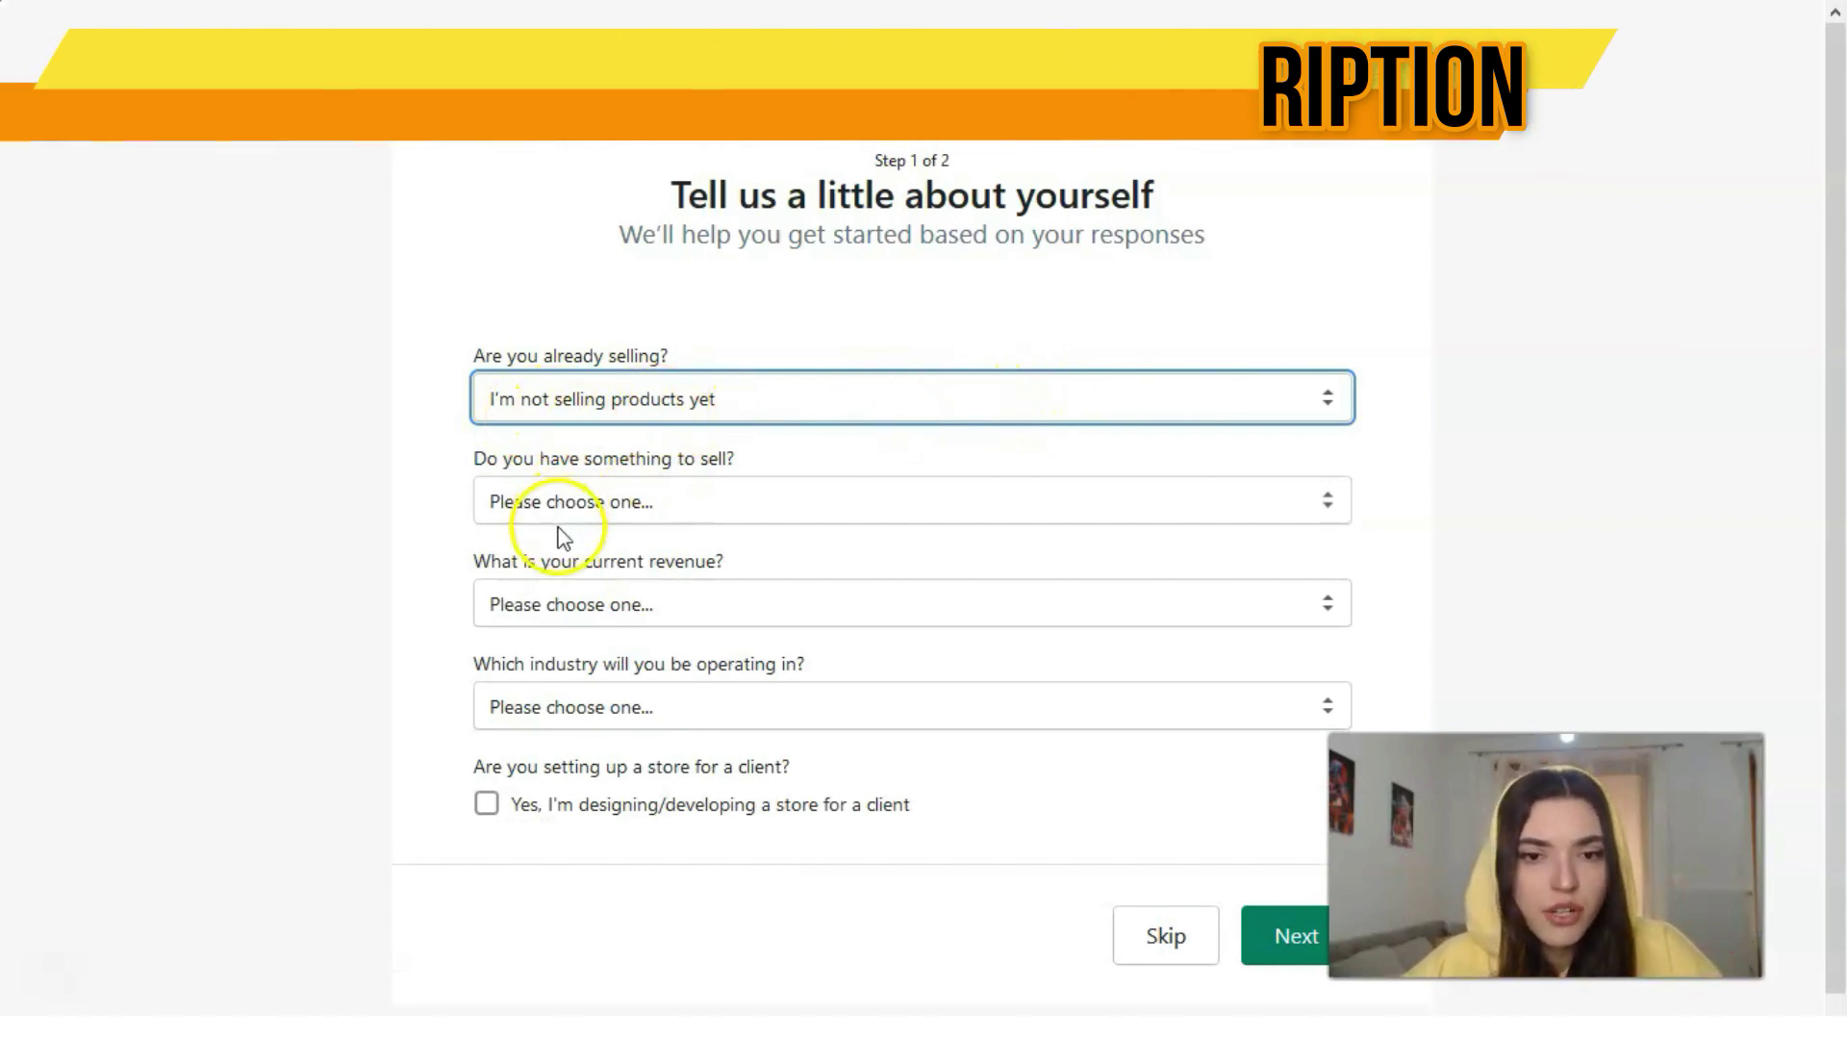
Answer that you are just playing around with Shopify.
{"action": "left_click", "coordinate": [716, 505]}
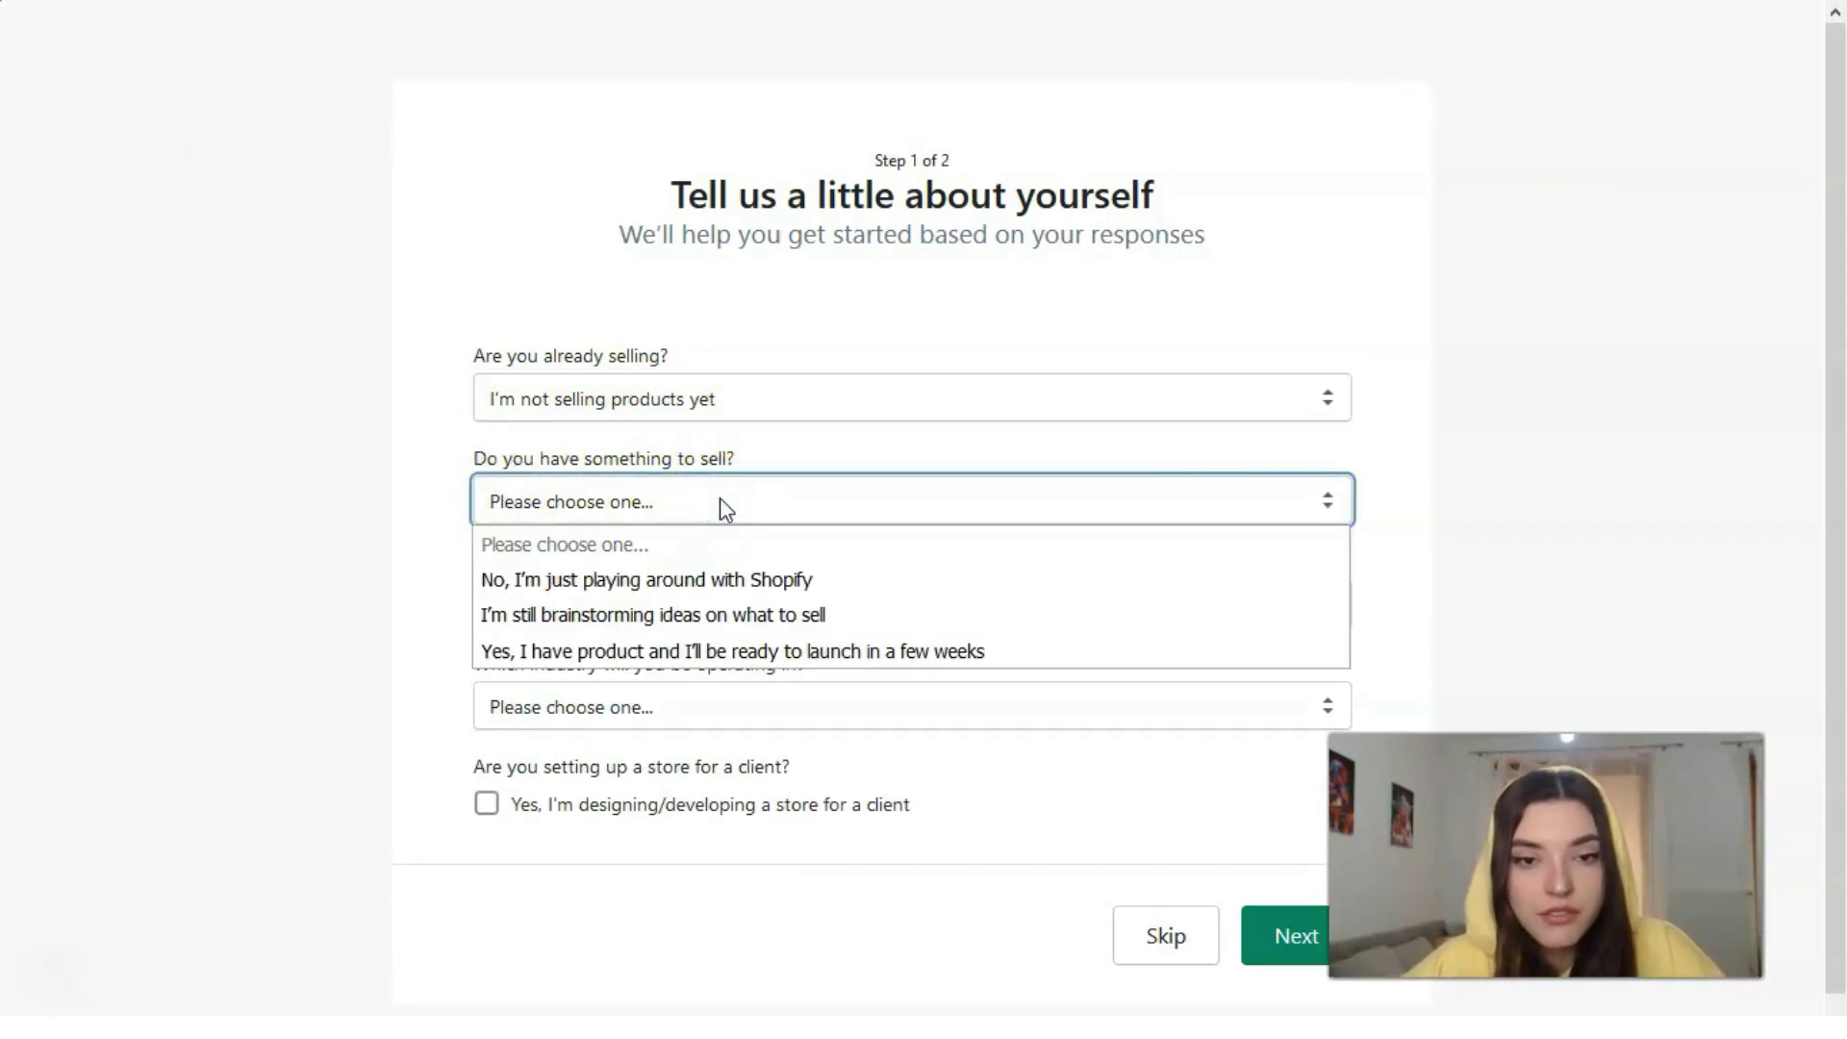
{"action": "left_click", "coordinate": [505, 585]}
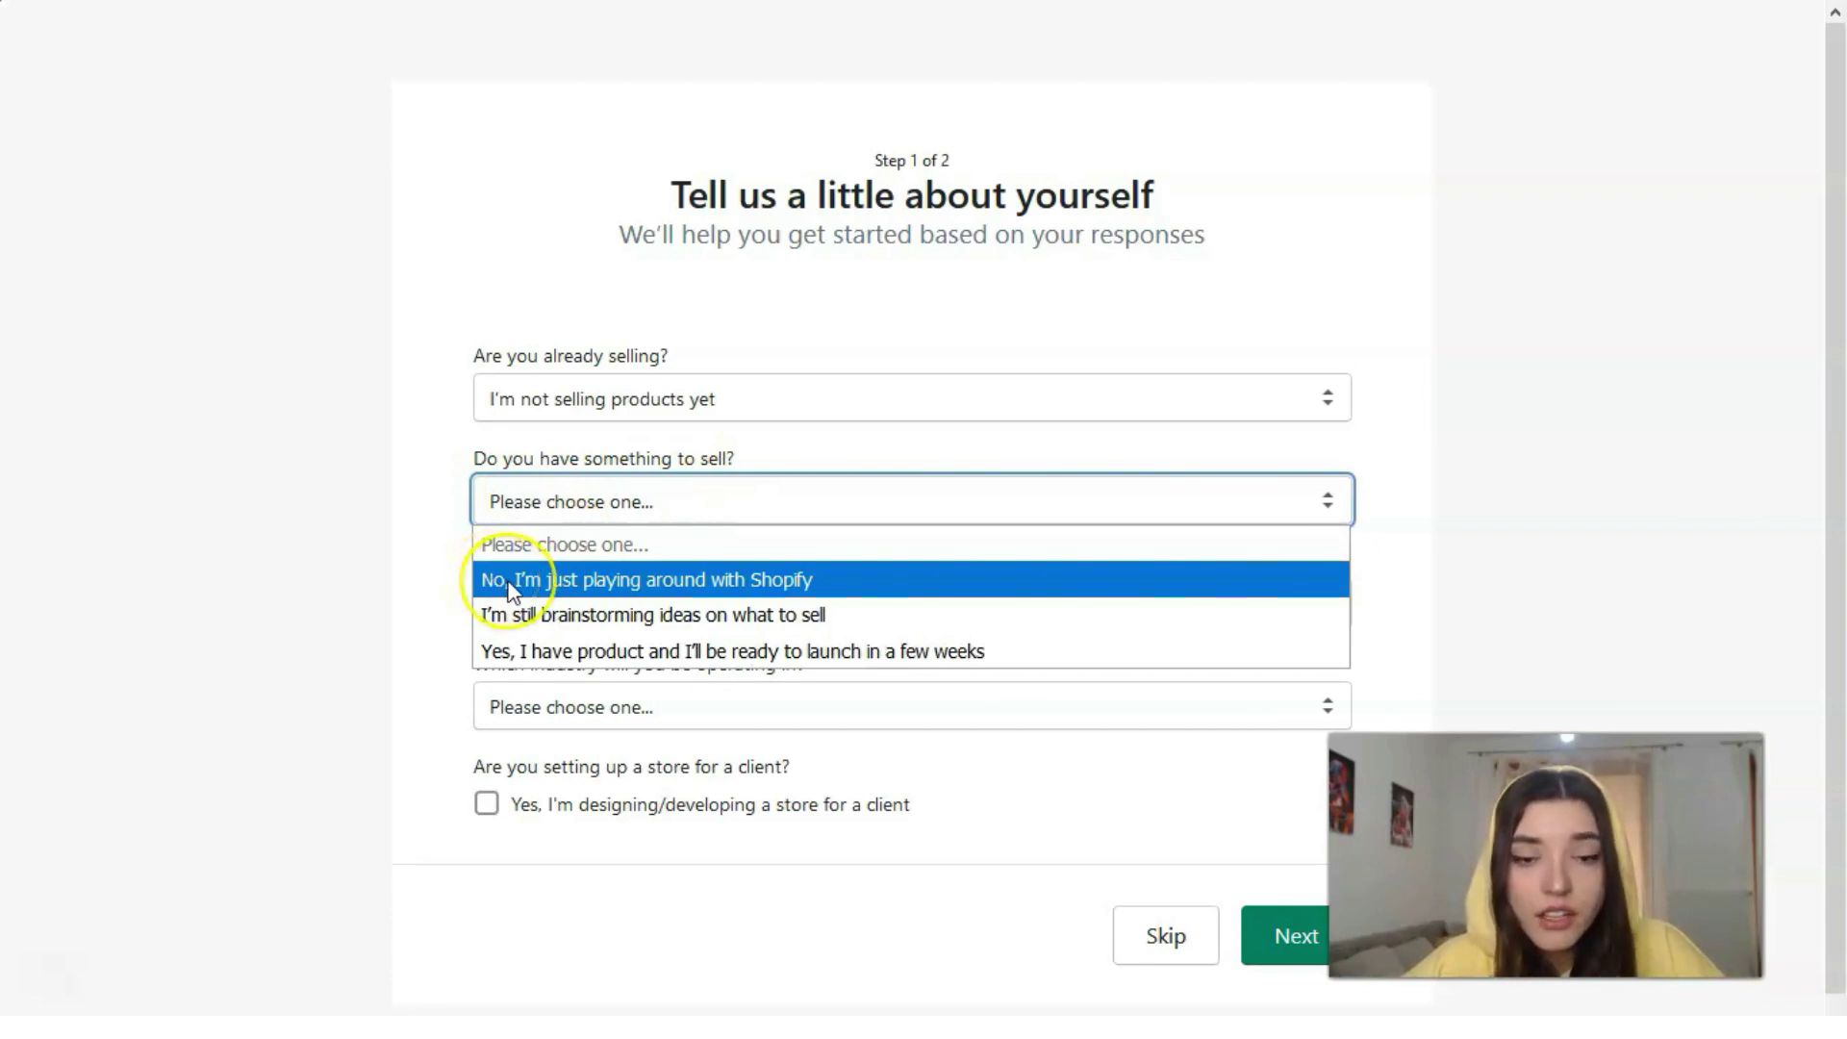
{"action": "left_click", "coordinate": [652, 585]}
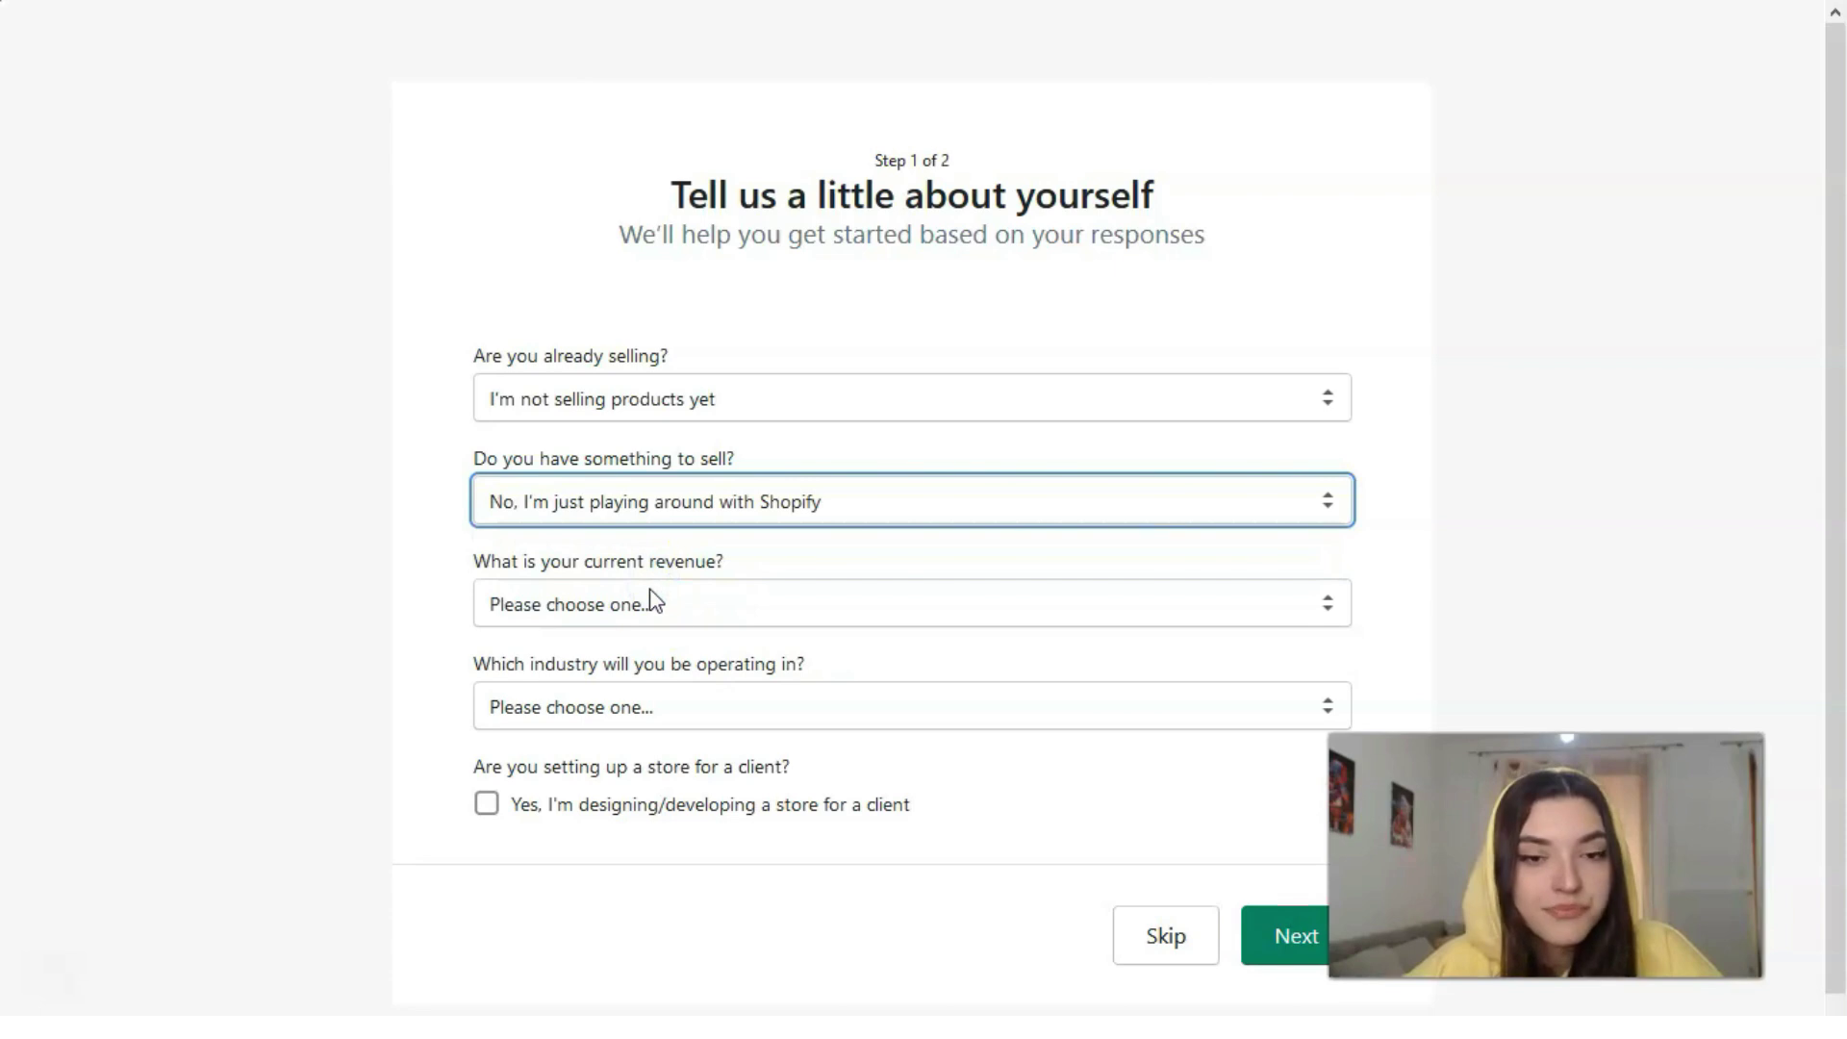
{"action": "left_click", "coordinate": [652, 599]}
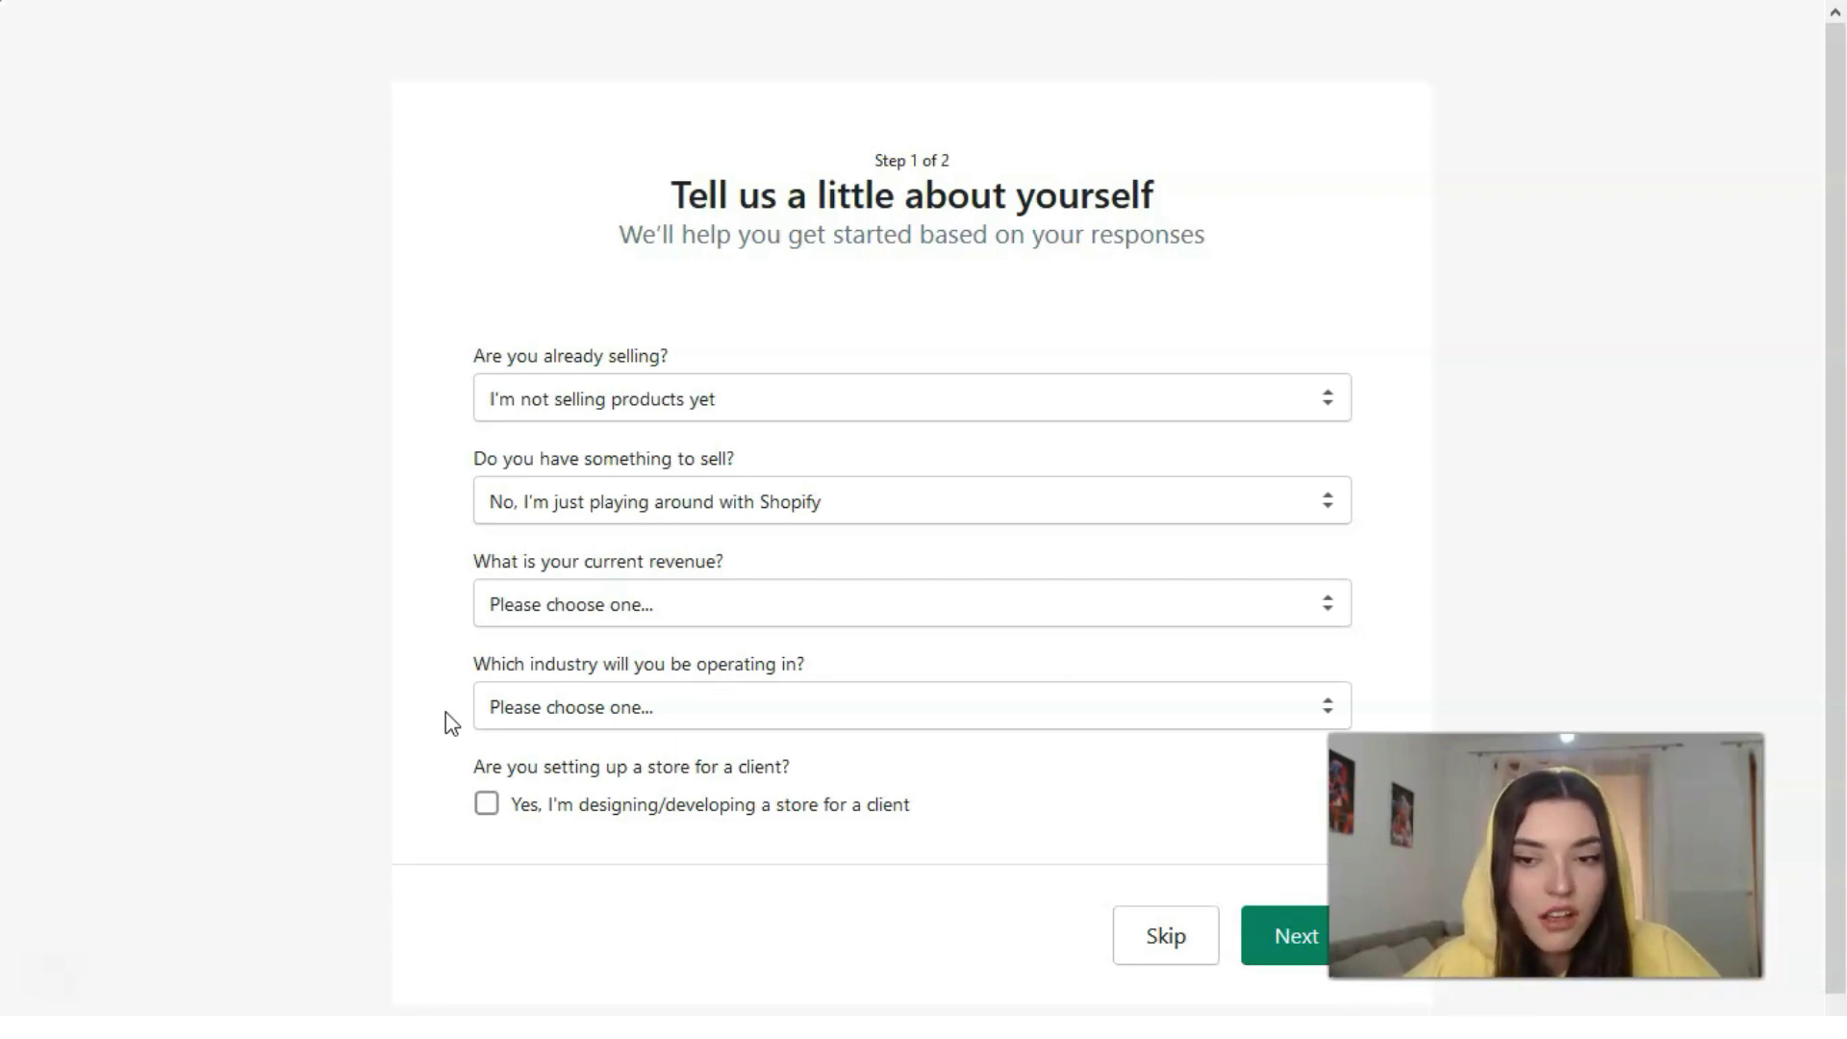
Choose Beauty as the store's industry and continue to the address step.
{"action": "left_click", "coordinate": [584, 707]}
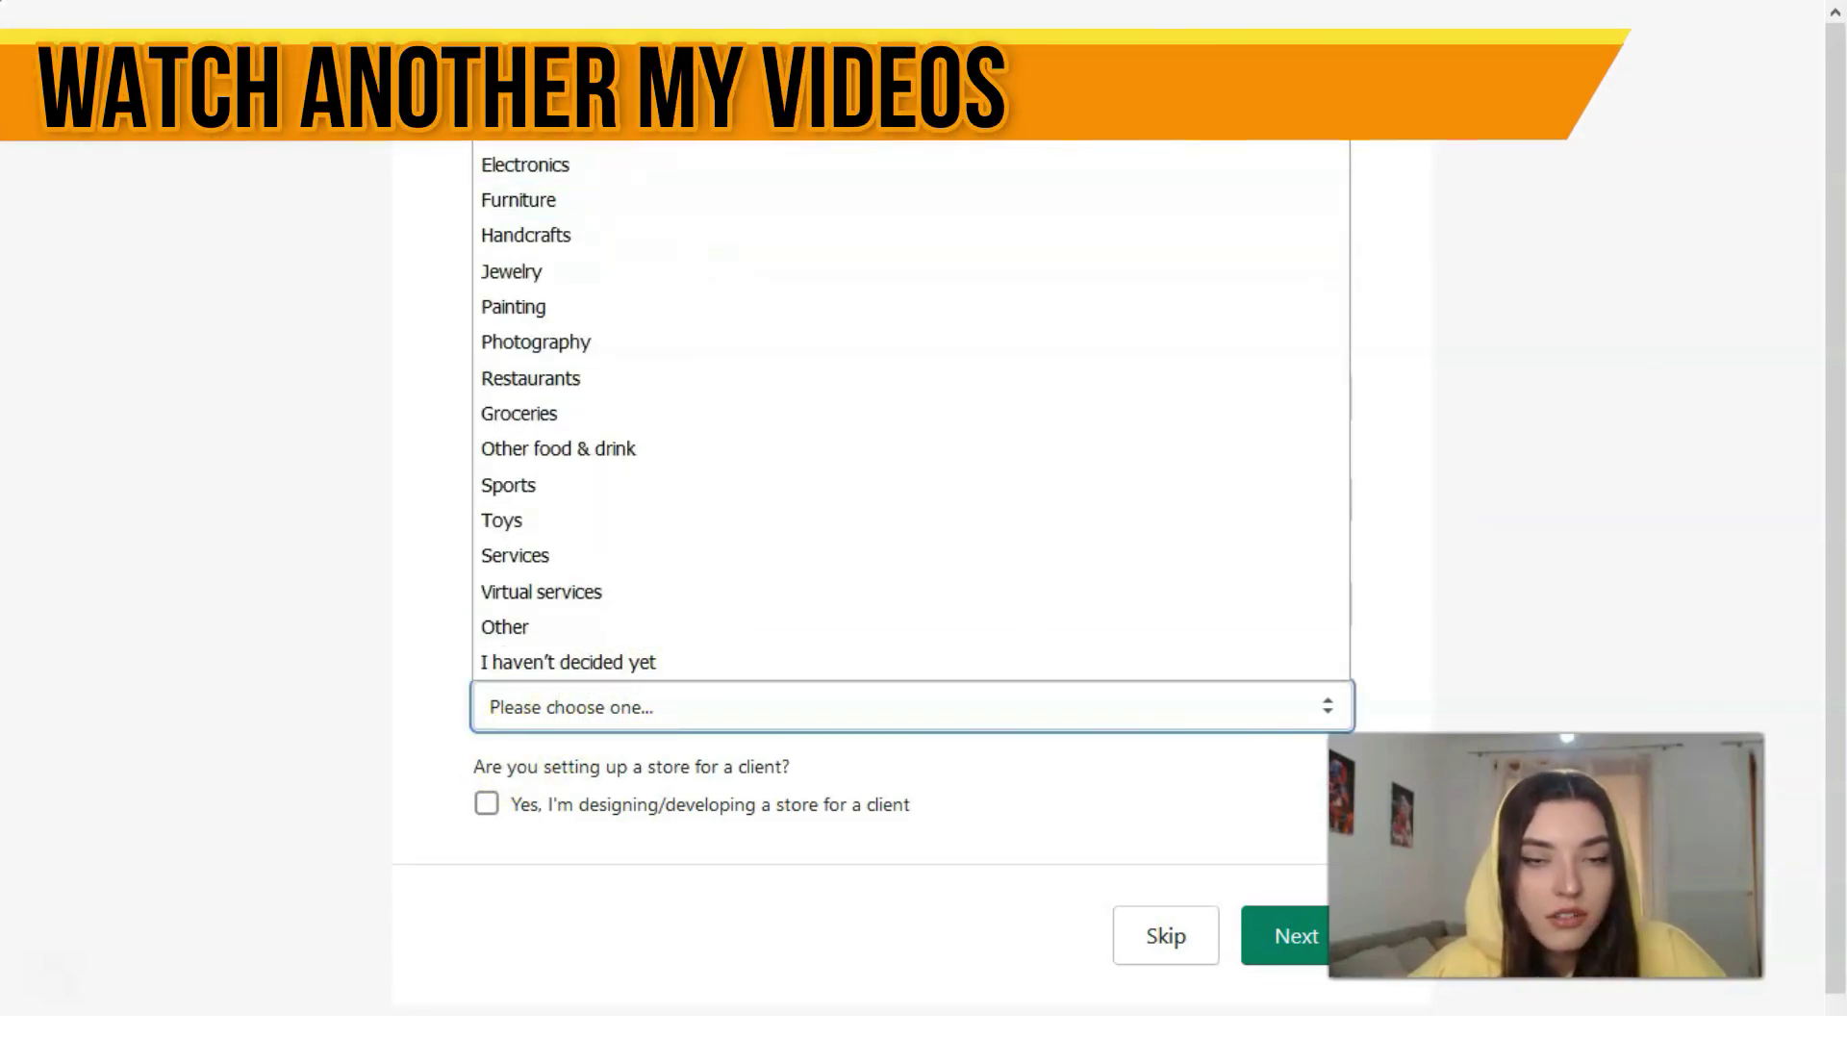
{"action": "left_click", "coordinate": [626, 128]}
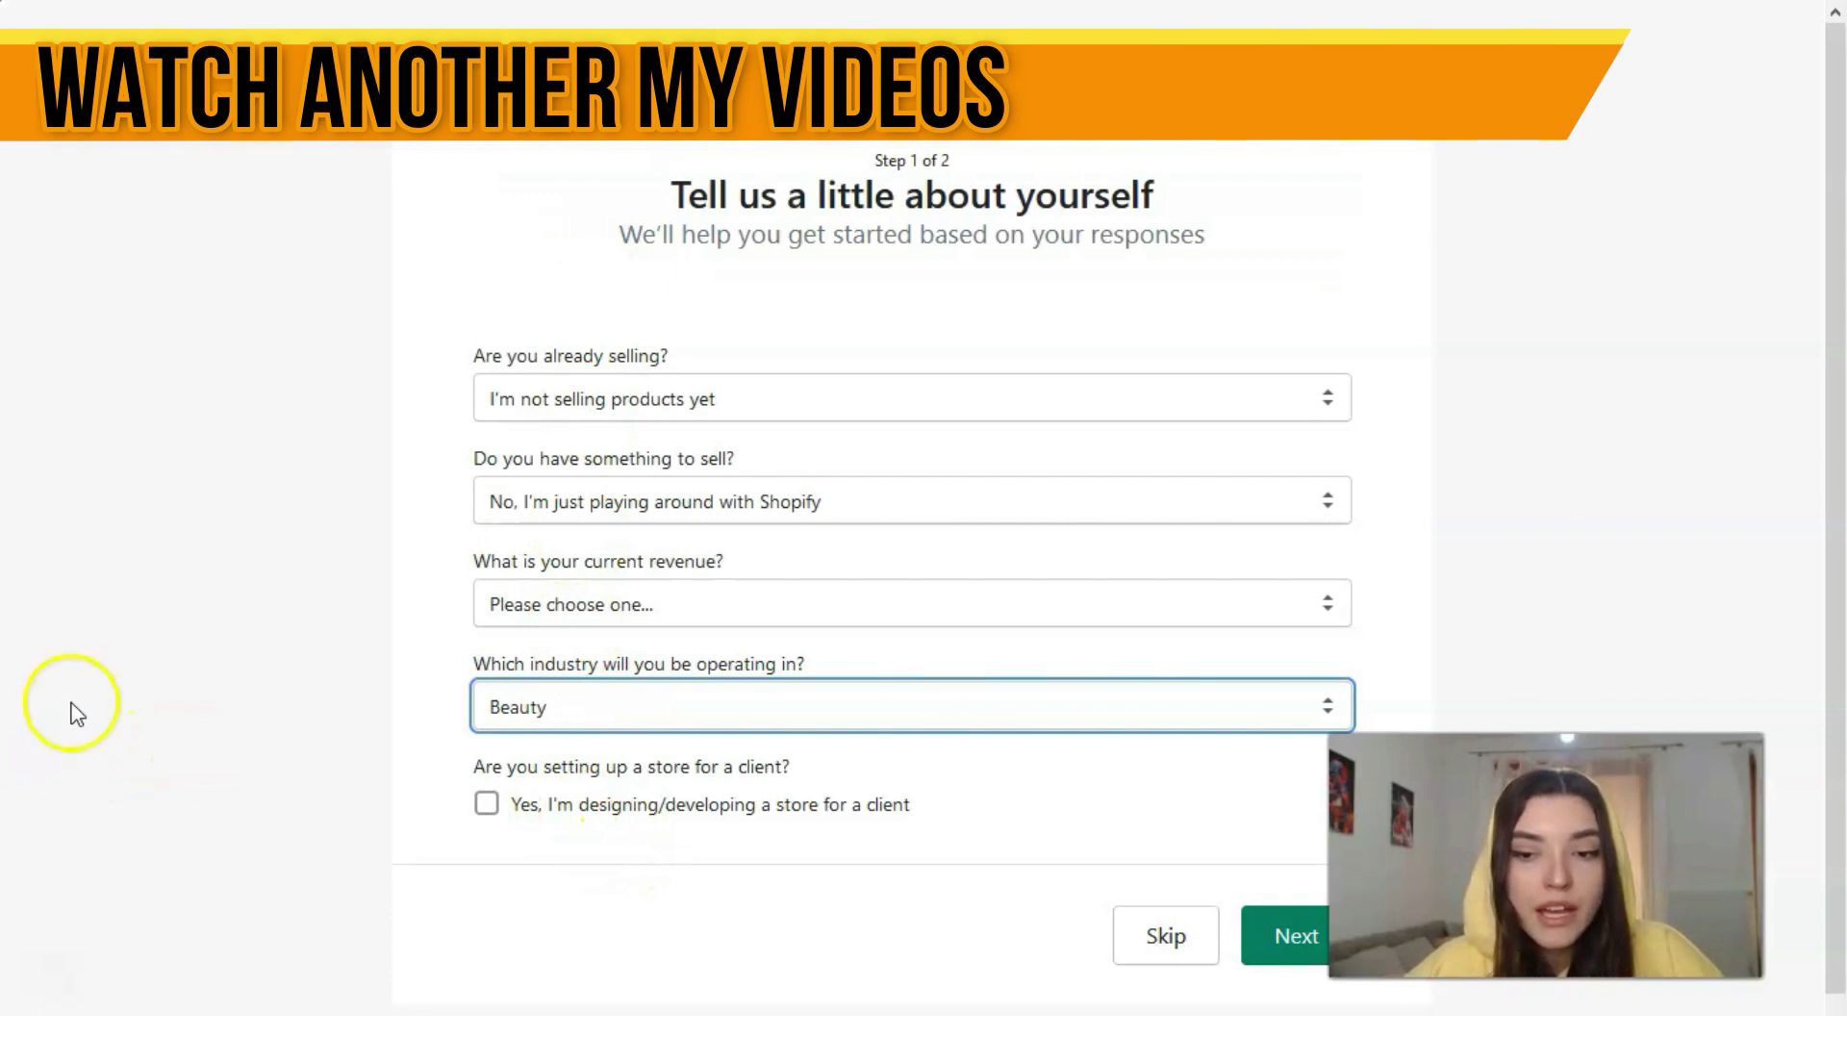
{"action": "left_click", "coordinate": [1295, 937]}
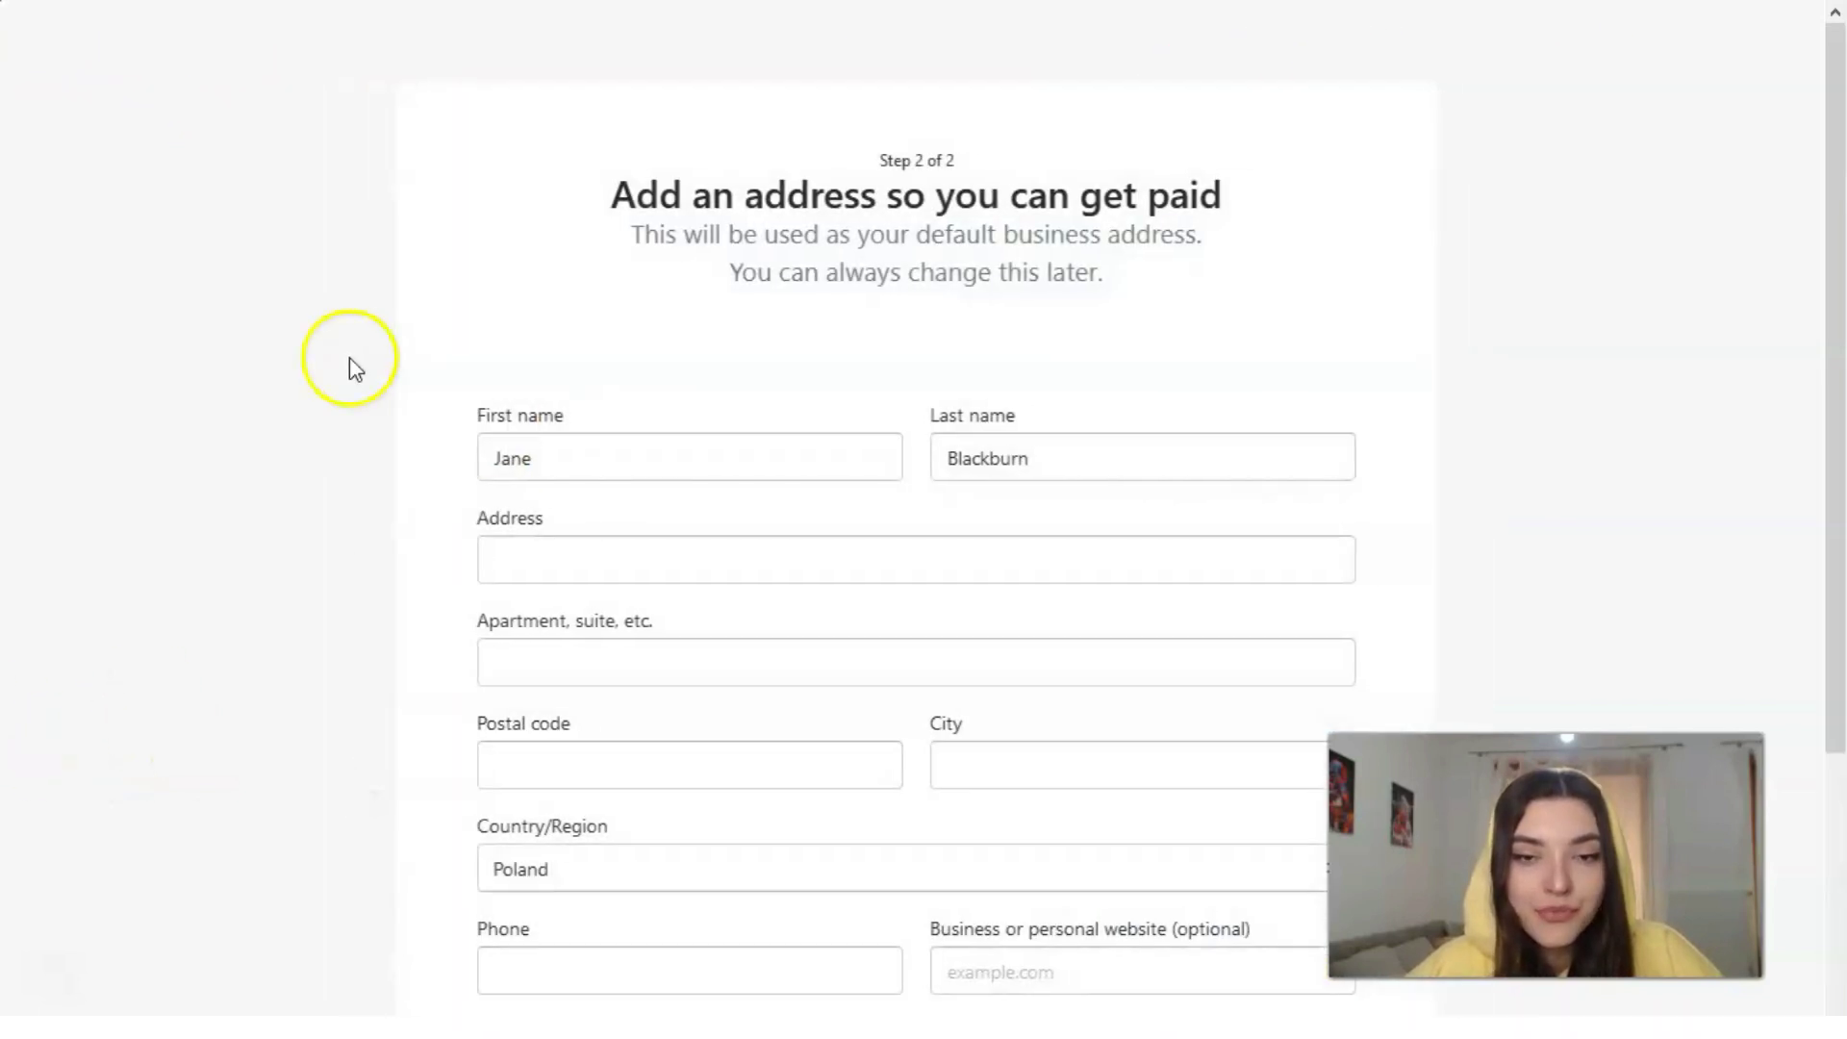
Set the store's country to Germany, correcting an accidental Japan selection.
{"action": "left_click", "coordinate": [548, 449]}
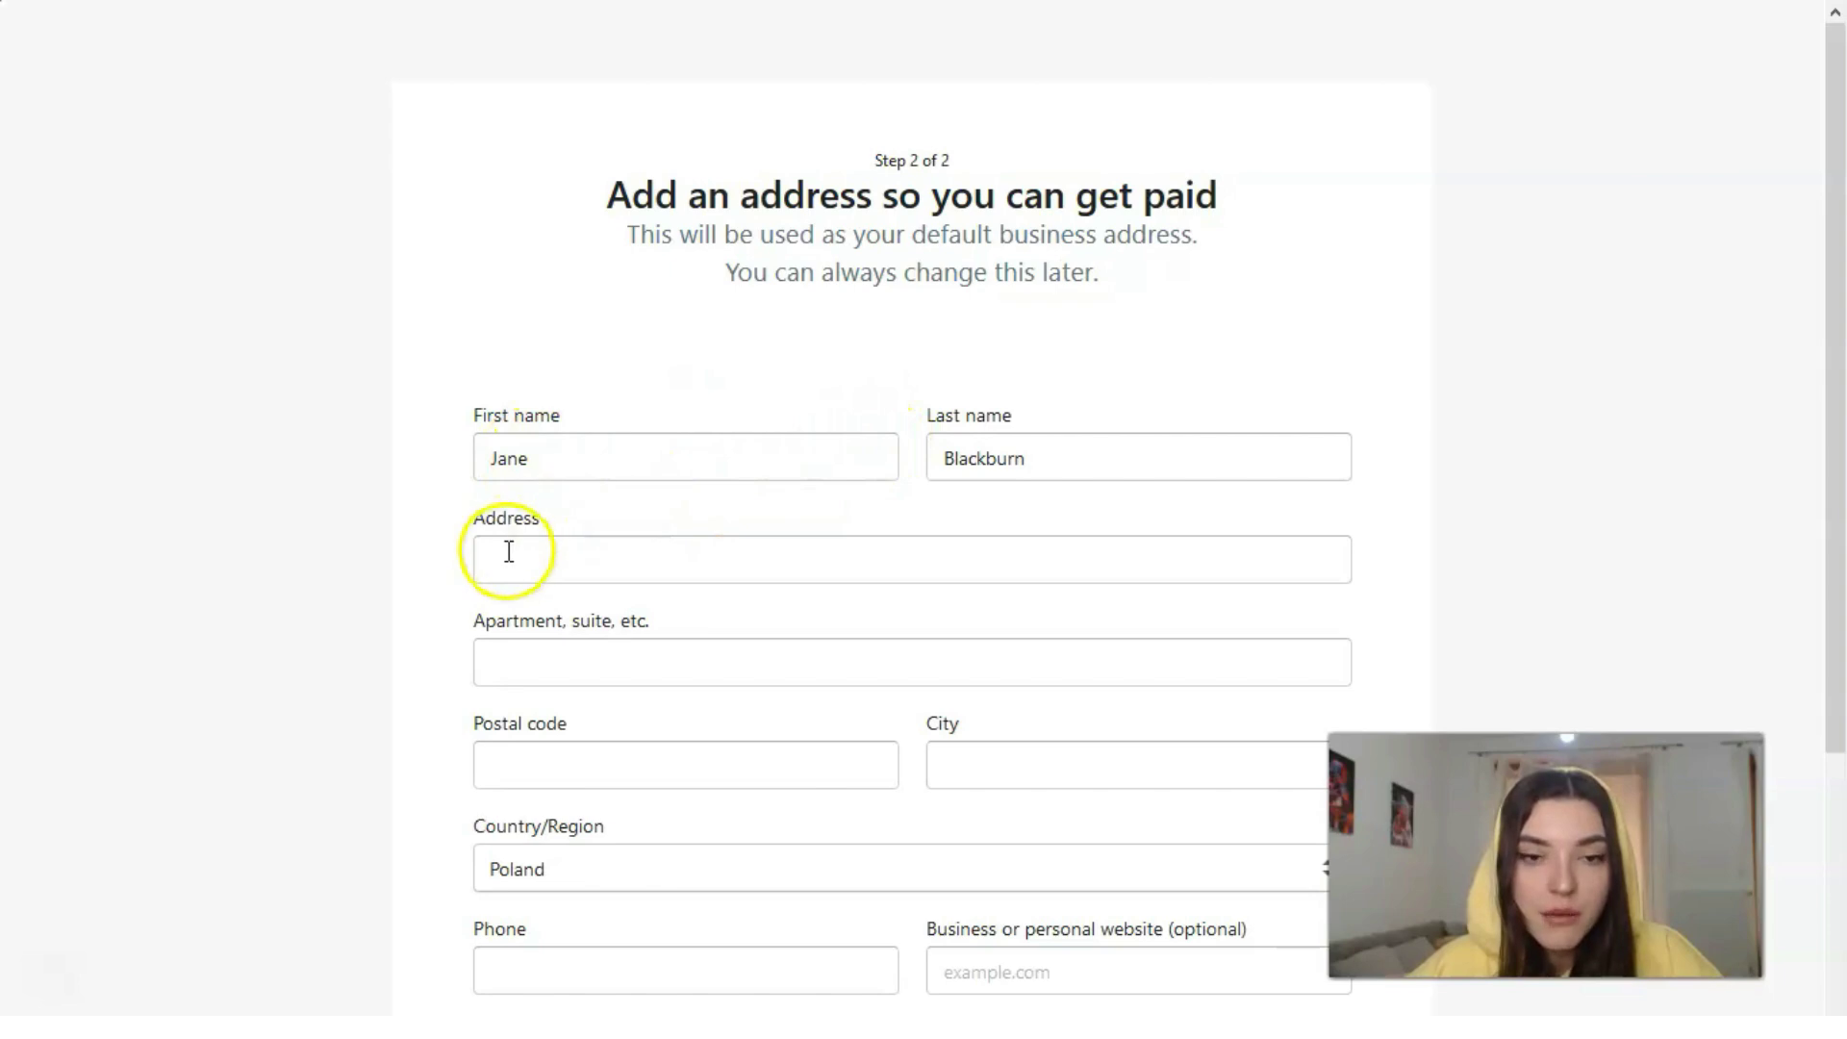
{"action": "scroll", "coordinate": [535, 635], "scroll_direction": "down", "scroll_amount": 2}
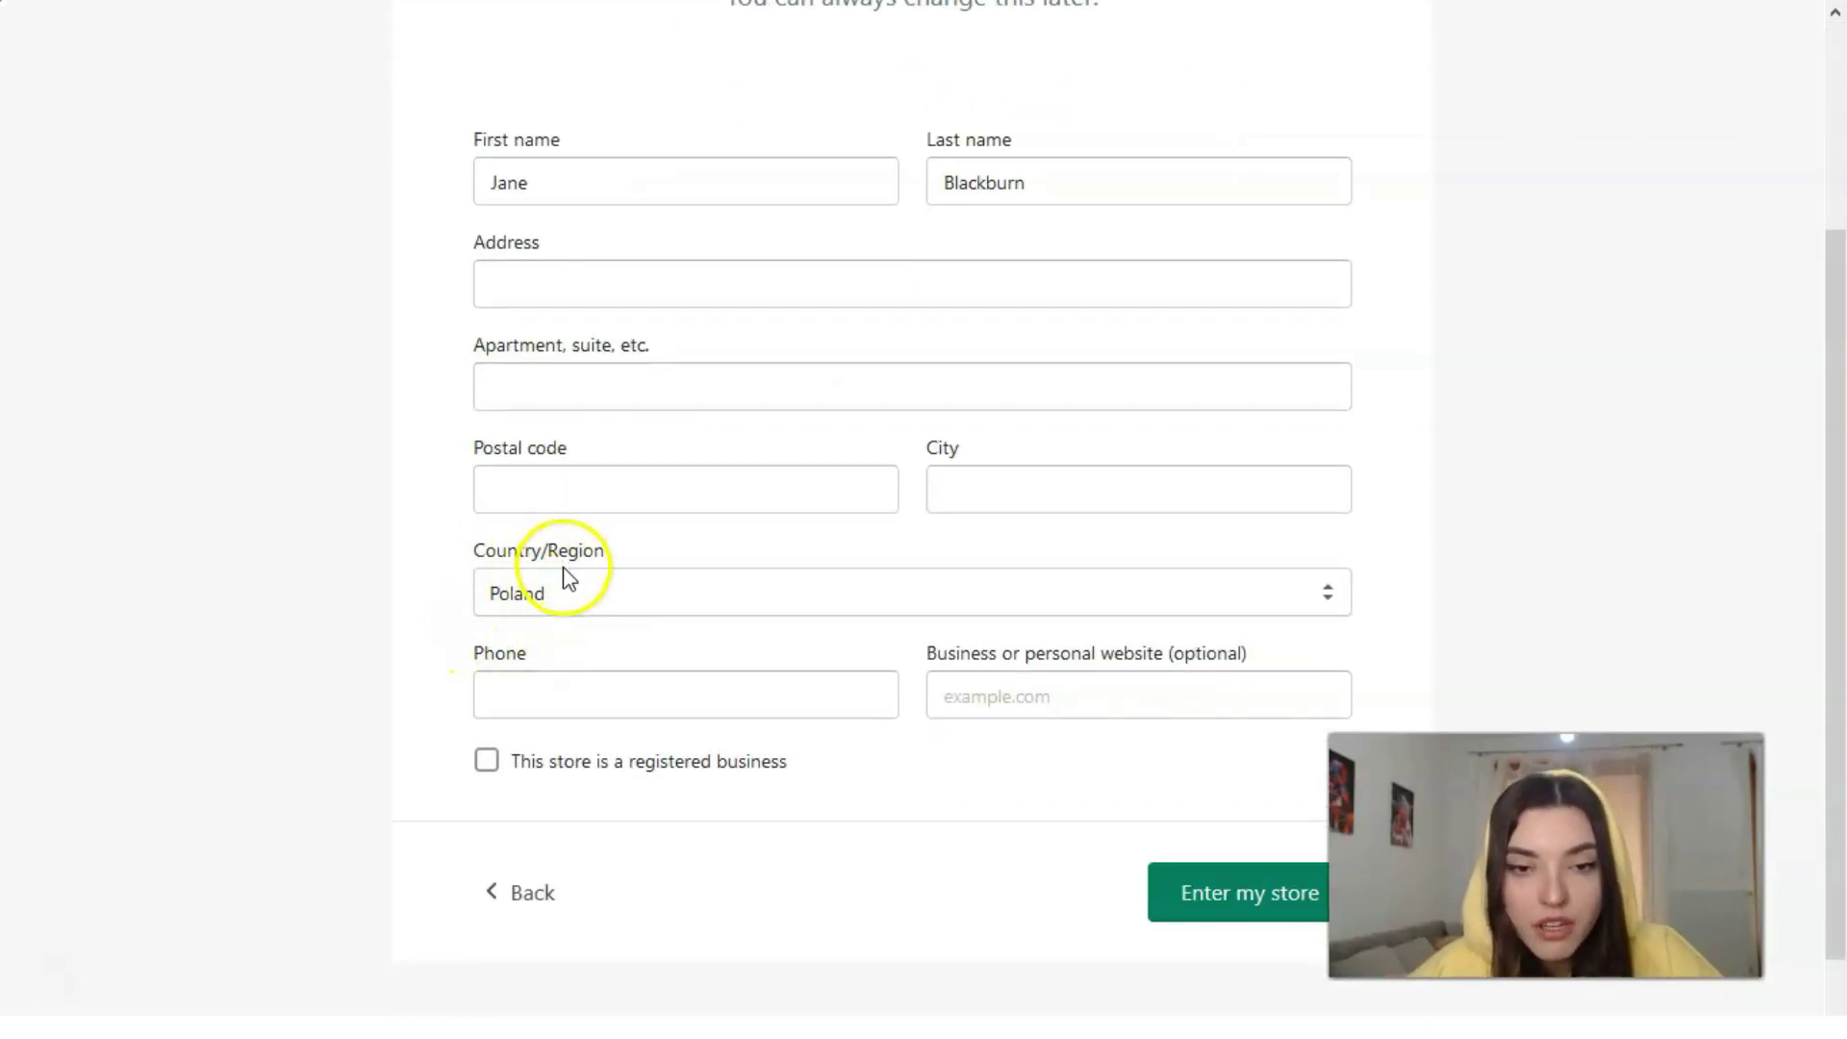
{"action": "left_click", "coordinate": [515, 607]}
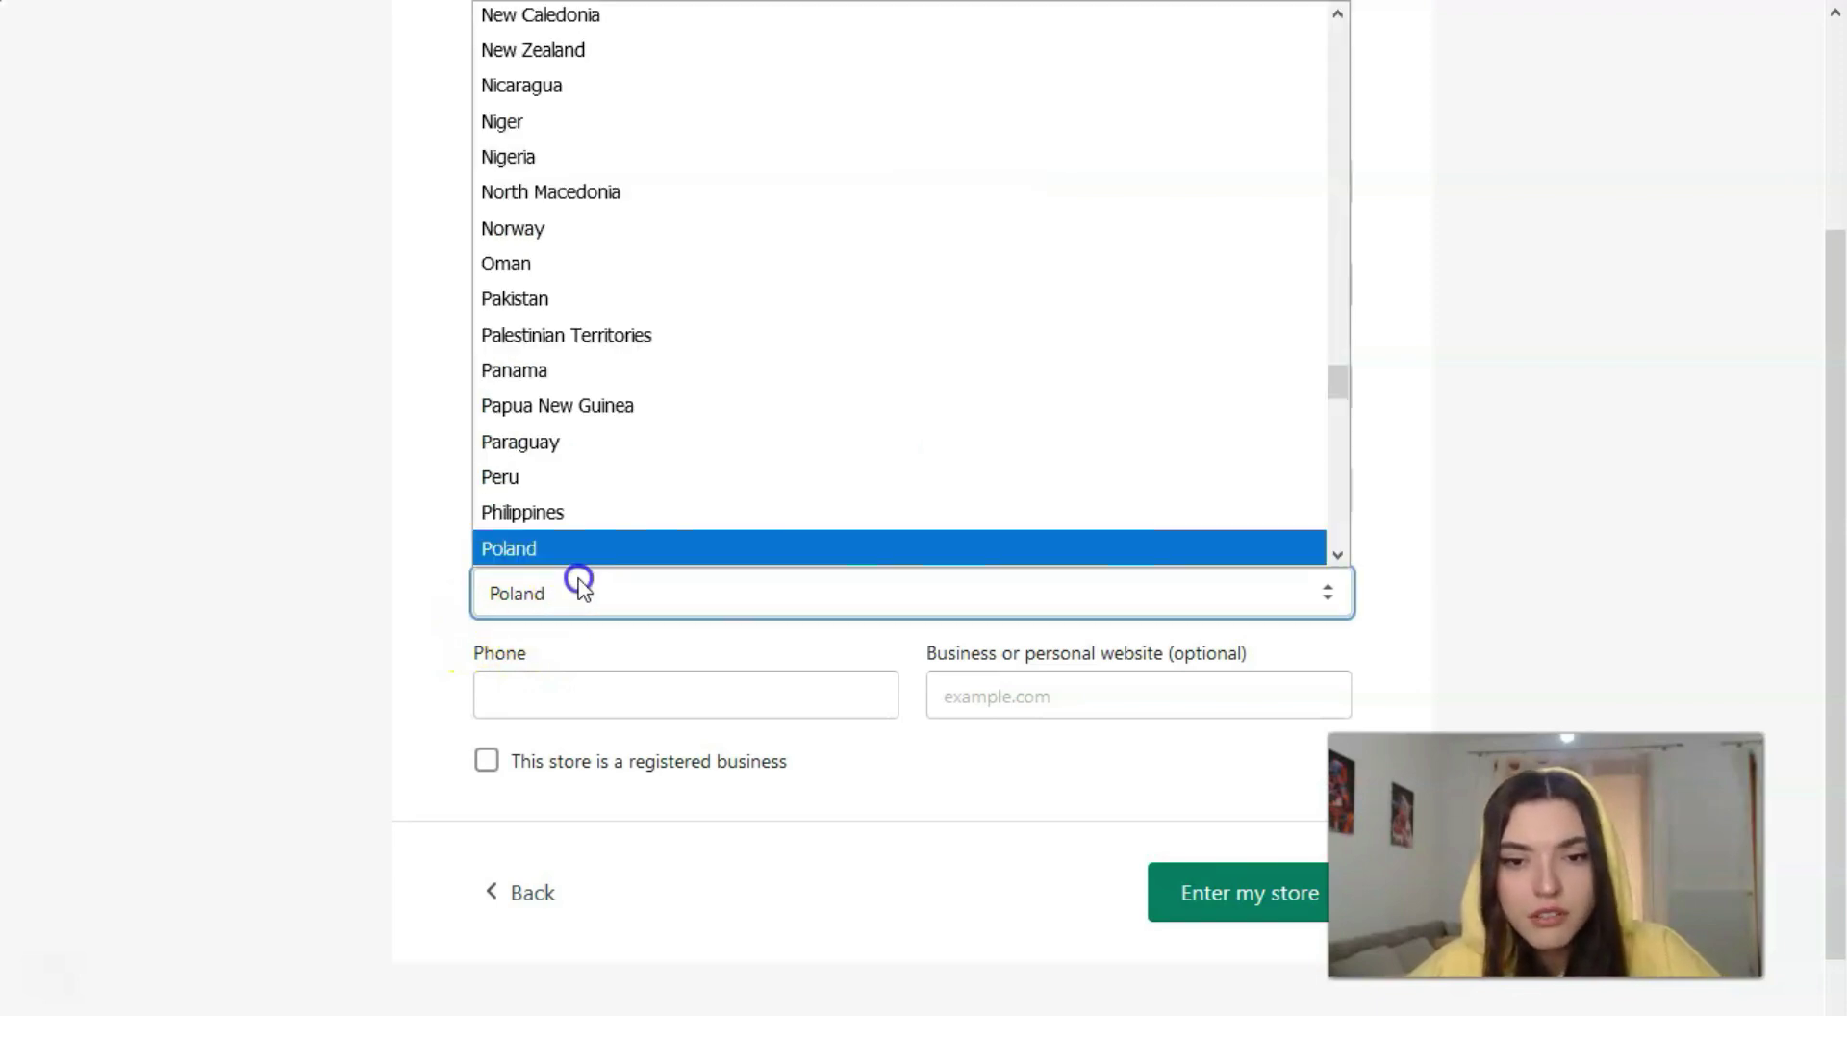
{"action": "scroll", "coordinate": [565, 276], "scroll_direction": "up", "scroll_amount": 3}
{"action": "scroll", "coordinate": [537, 281], "scroll_direction": "up", "scroll_amount": 3}
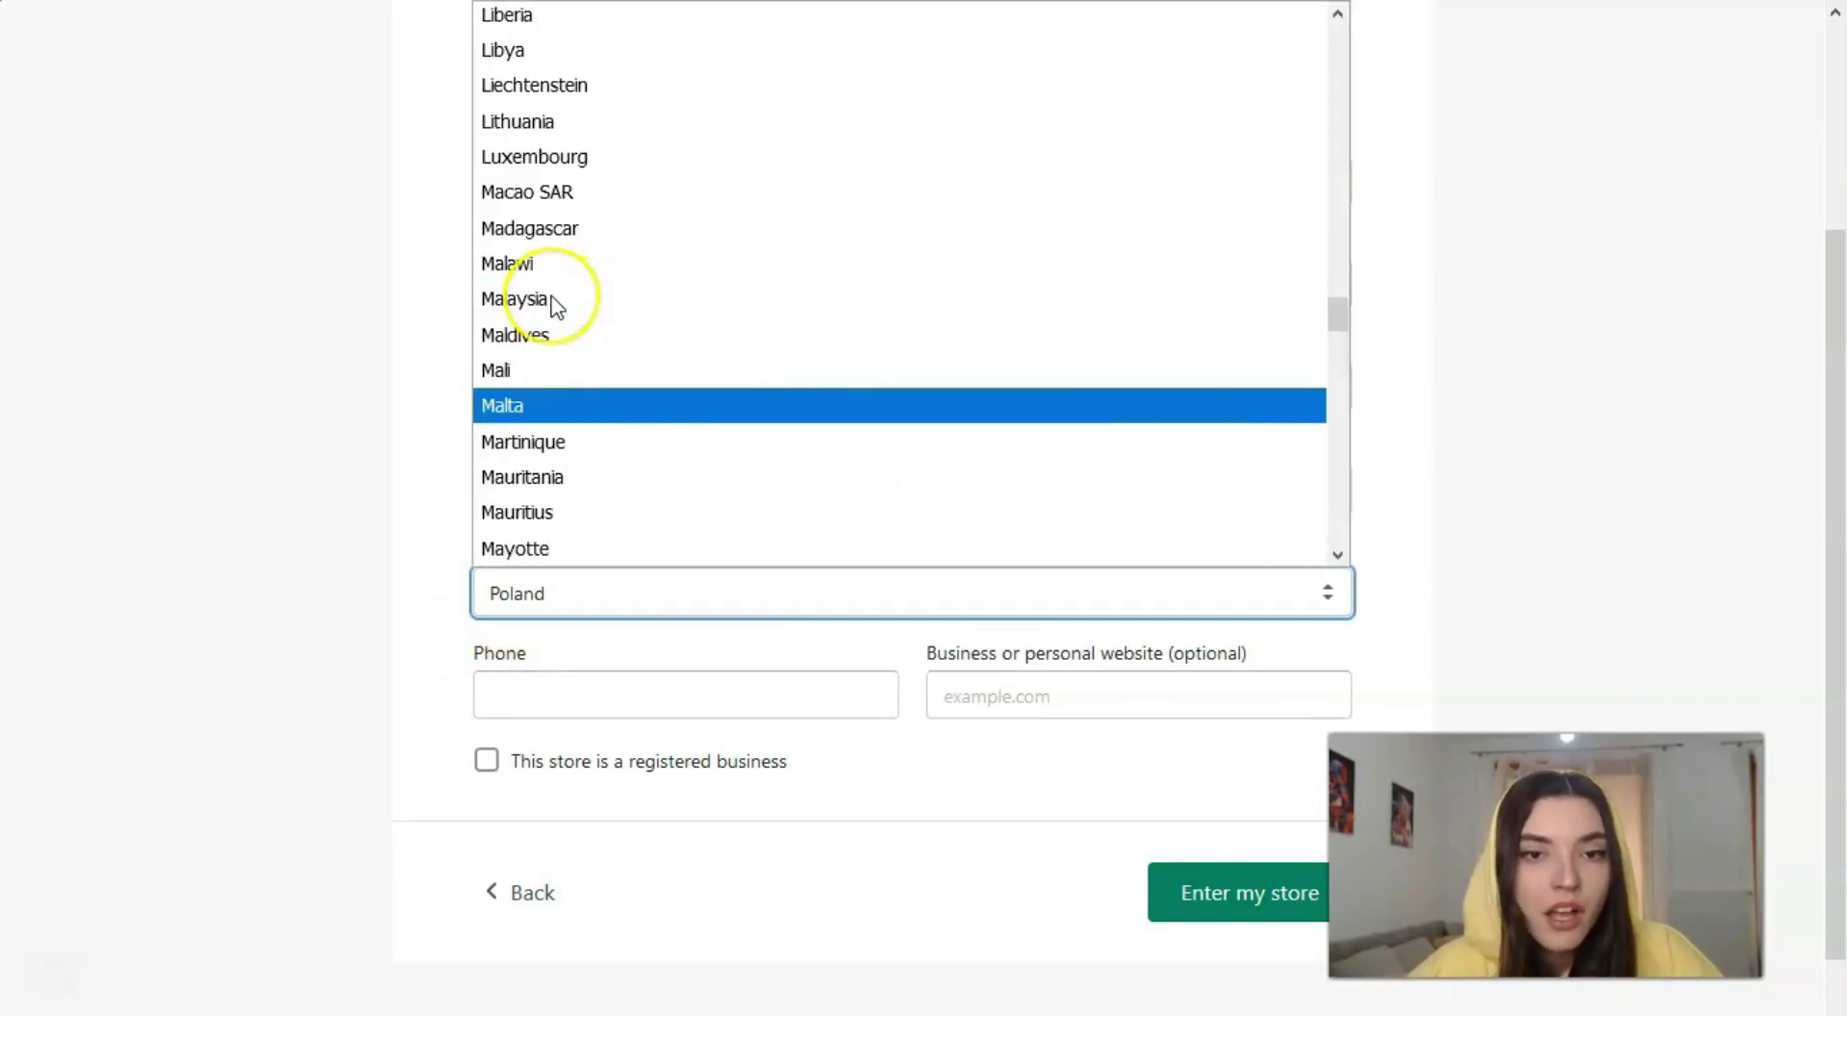
{"action": "scroll", "coordinate": [548, 298], "scroll_direction": "up", "scroll_amount": 2}
{"action": "scroll", "coordinate": [556, 305], "scroll_direction": "up", "scroll_amount": 1}
{"action": "scroll", "coordinate": [556, 305], "scroll_direction": "up", "scroll_amount": 3}
{"action": "scroll", "coordinate": [552, 300], "scroll_direction": "up", "scroll_amount": 1}
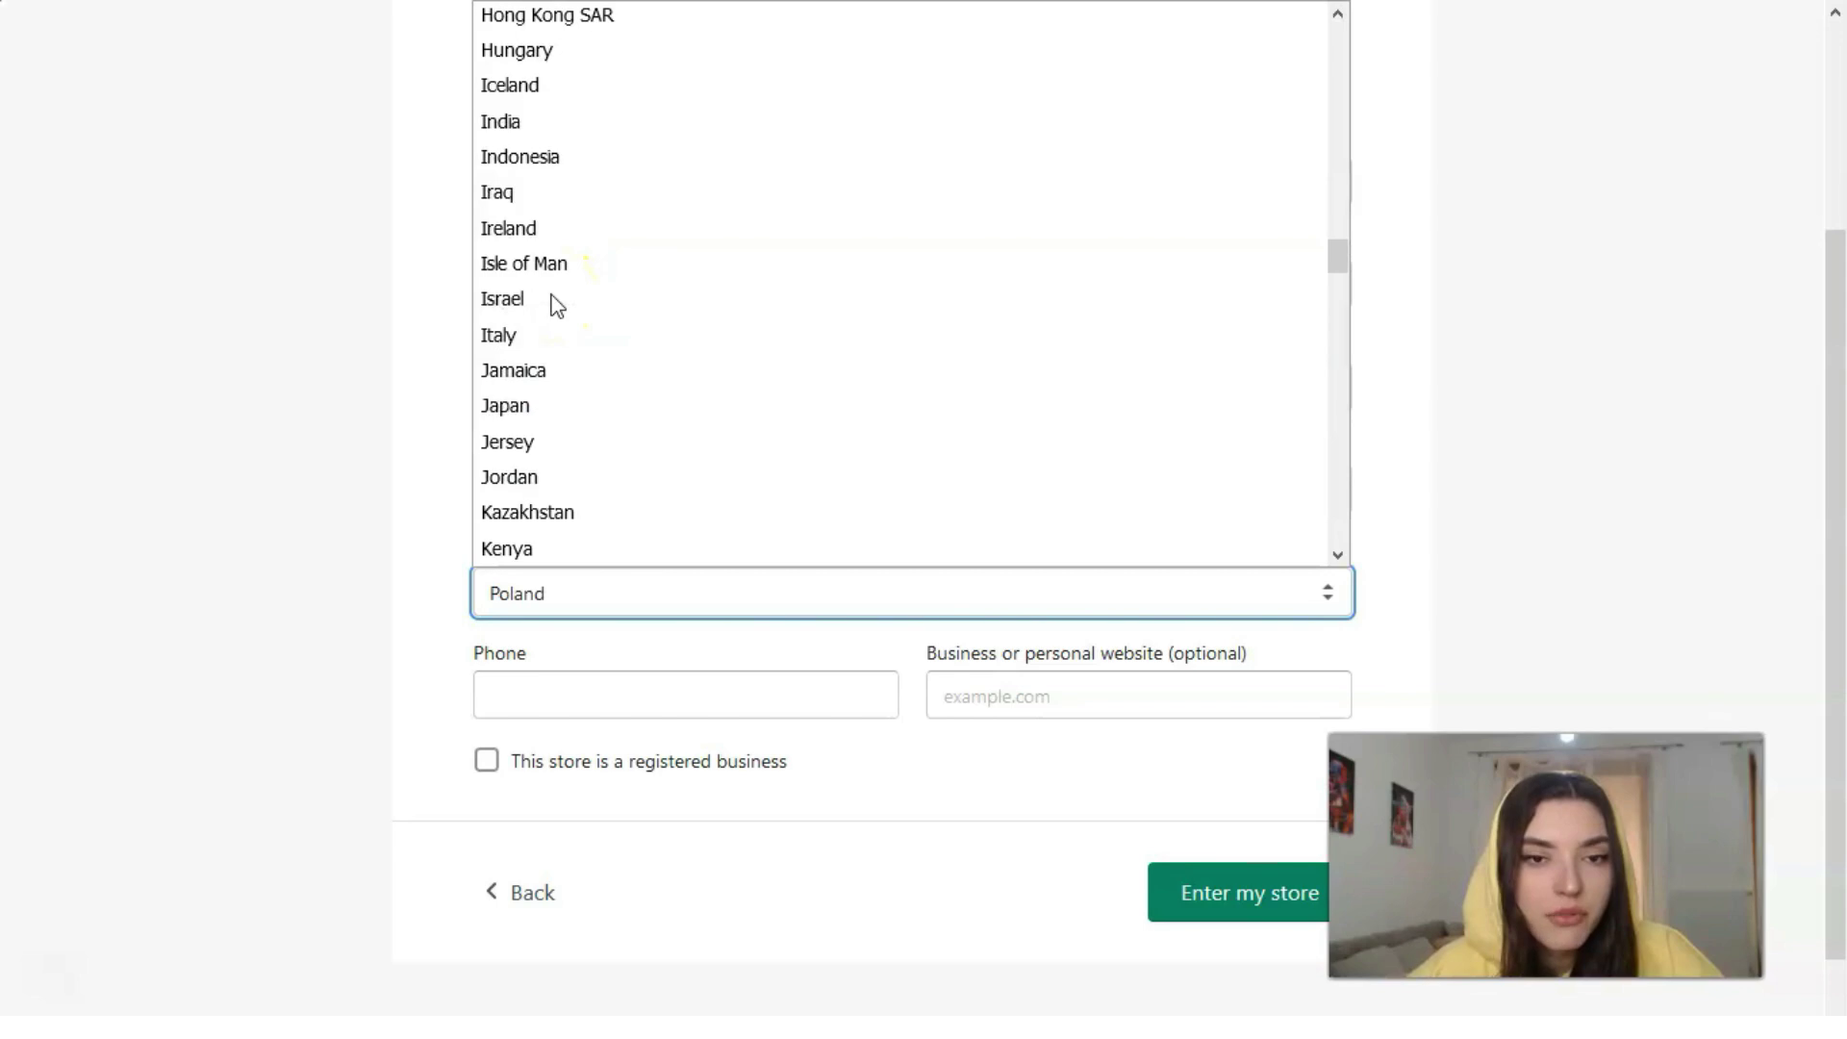
{"action": "left_click", "coordinate": [516, 410]}
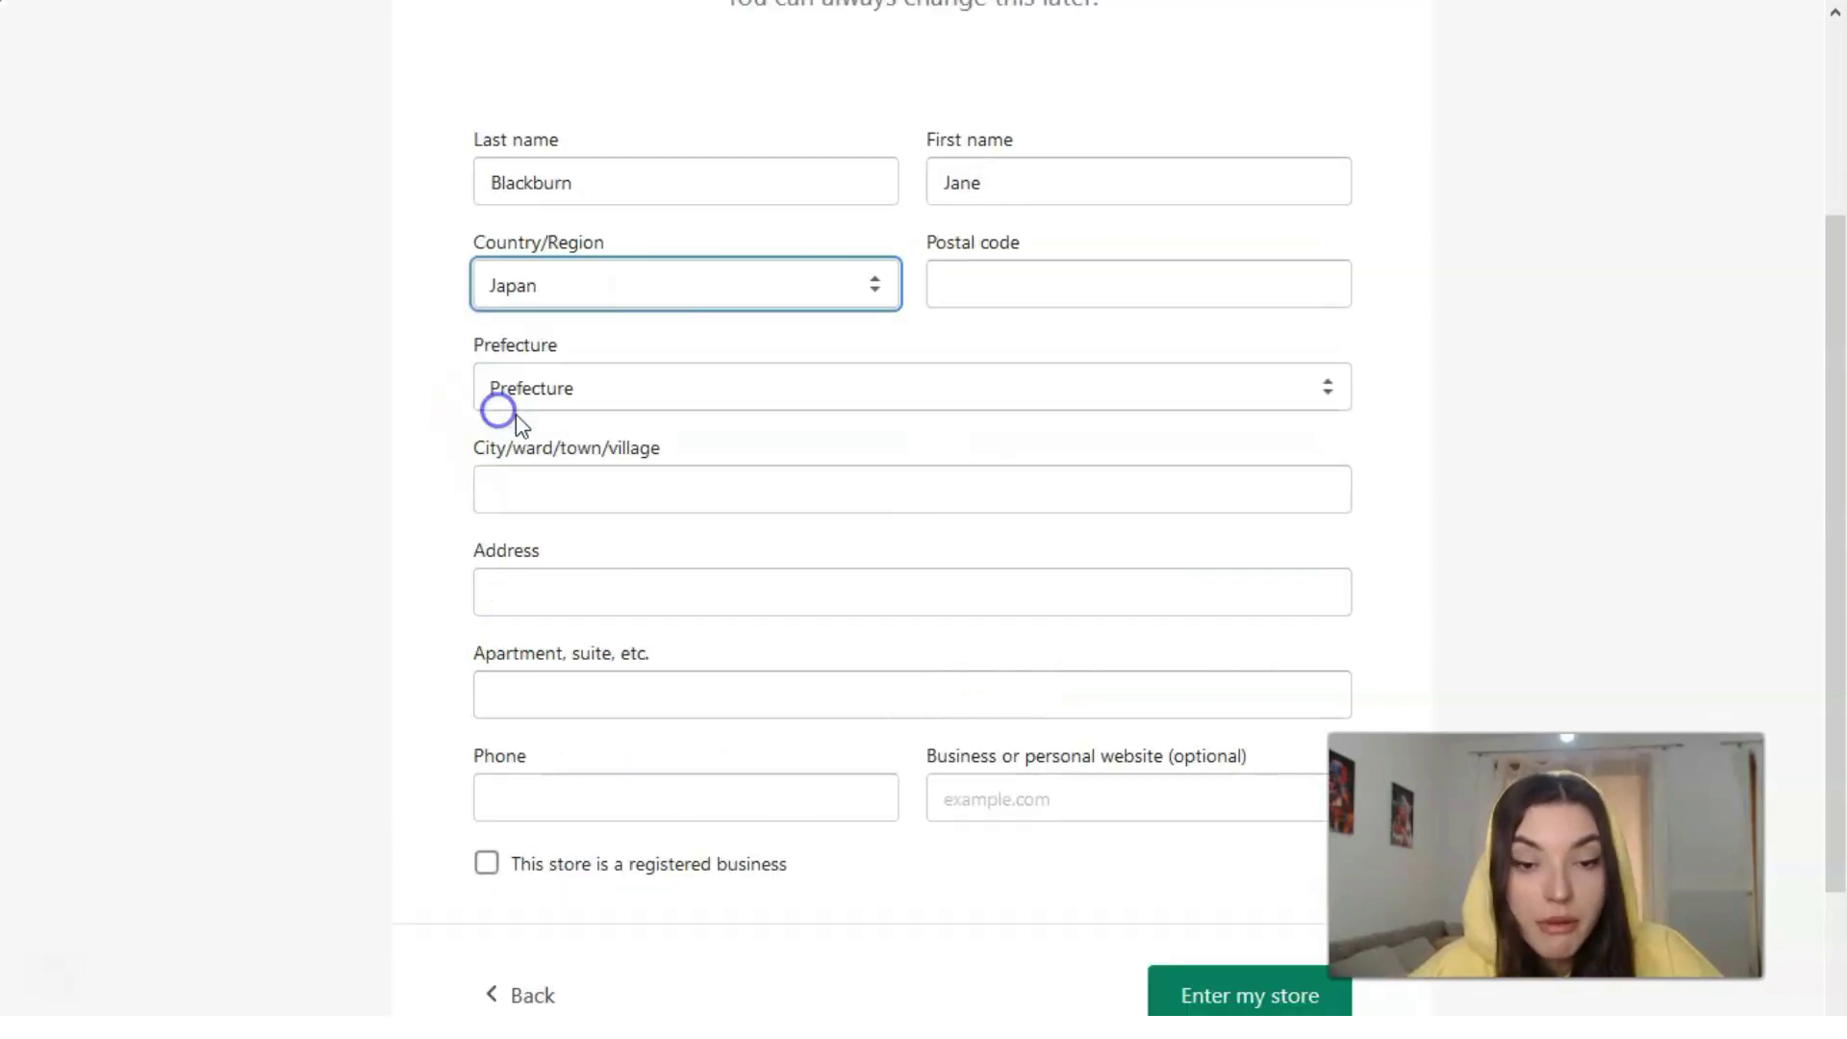
{"action": "left_click", "coordinate": [589, 282]}
{"action": "scroll", "coordinate": [563, 549], "scroll_direction": "up", "scroll_amount": 4}
{"action": "scroll", "coordinate": [564, 548], "scroll_direction": "up", "scroll_amount": 4}
{"action": "scroll", "coordinate": [557, 534], "scroll_direction": "up", "scroll_amount": 3}
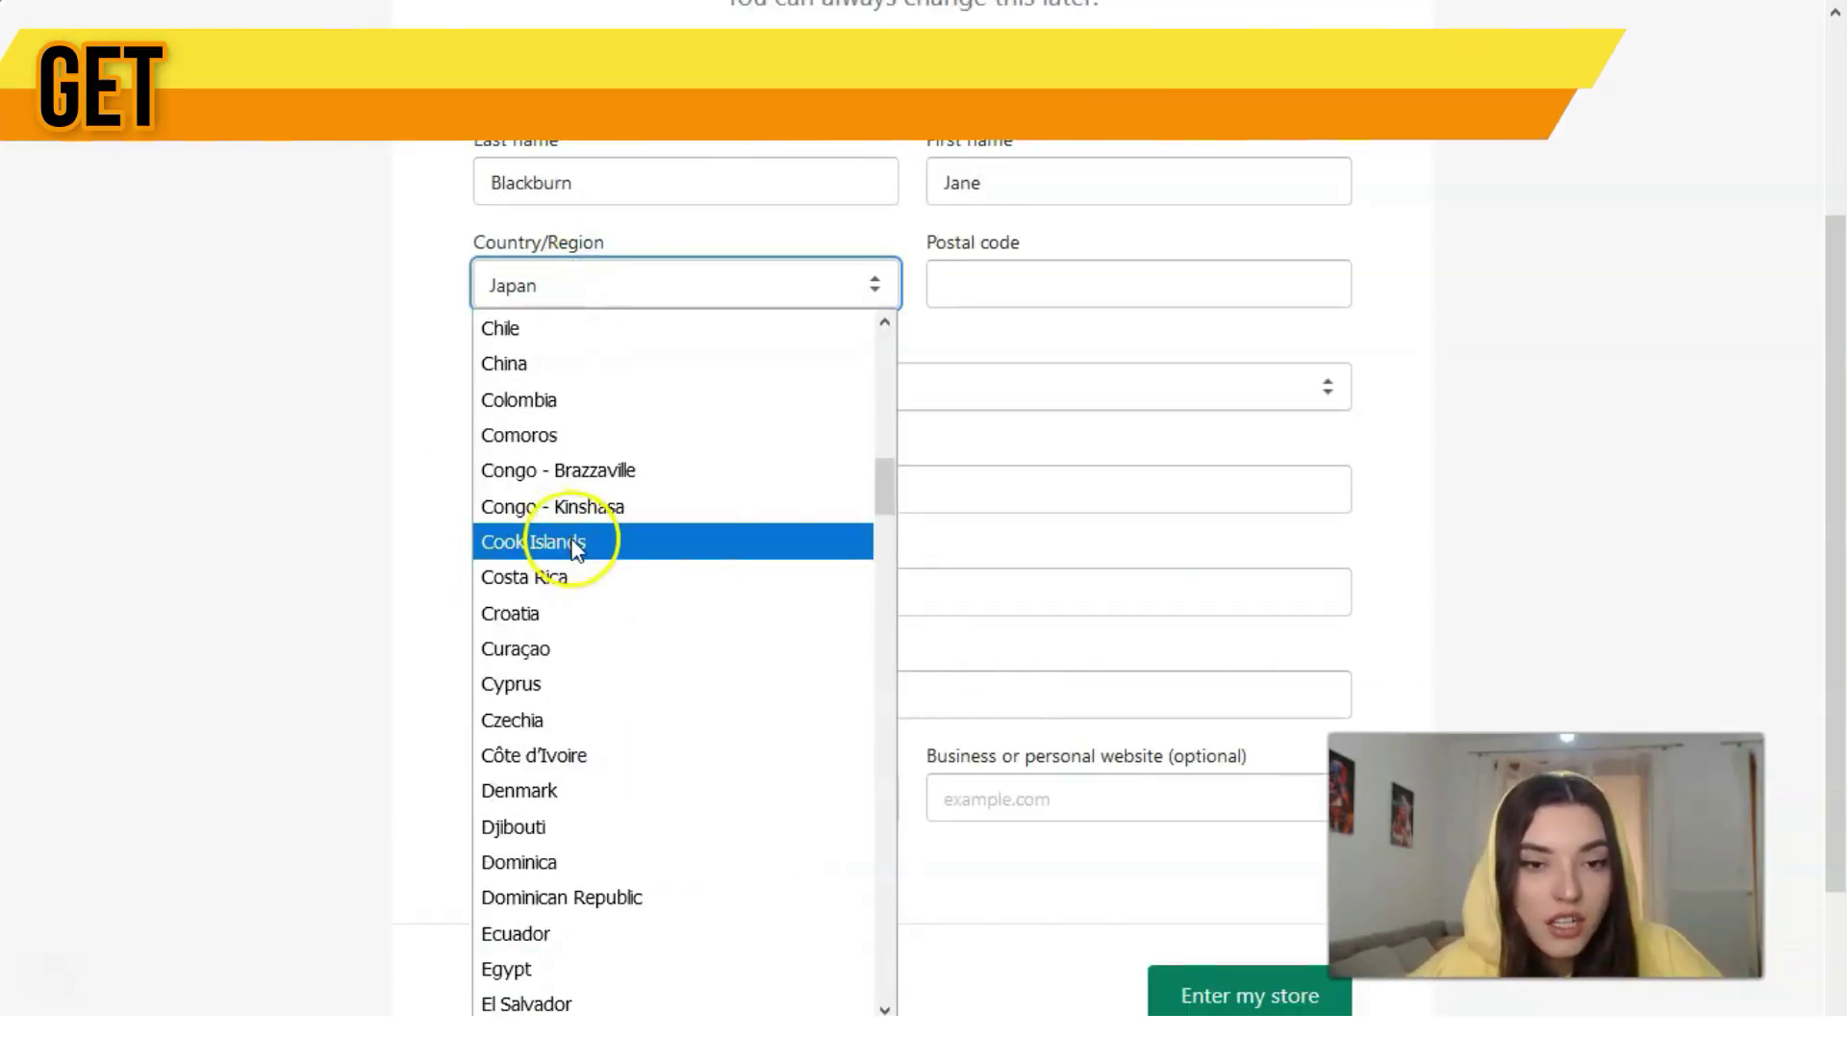
{"action": "scroll", "coordinate": [560, 534], "scroll_direction": "up", "scroll_amount": 5}
{"action": "scroll", "coordinate": [565, 533], "scroll_direction": "up", "scroll_amount": 4}
{"action": "scroll", "coordinate": [557, 536], "scroll_direction": "up", "scroll_amount": 1}
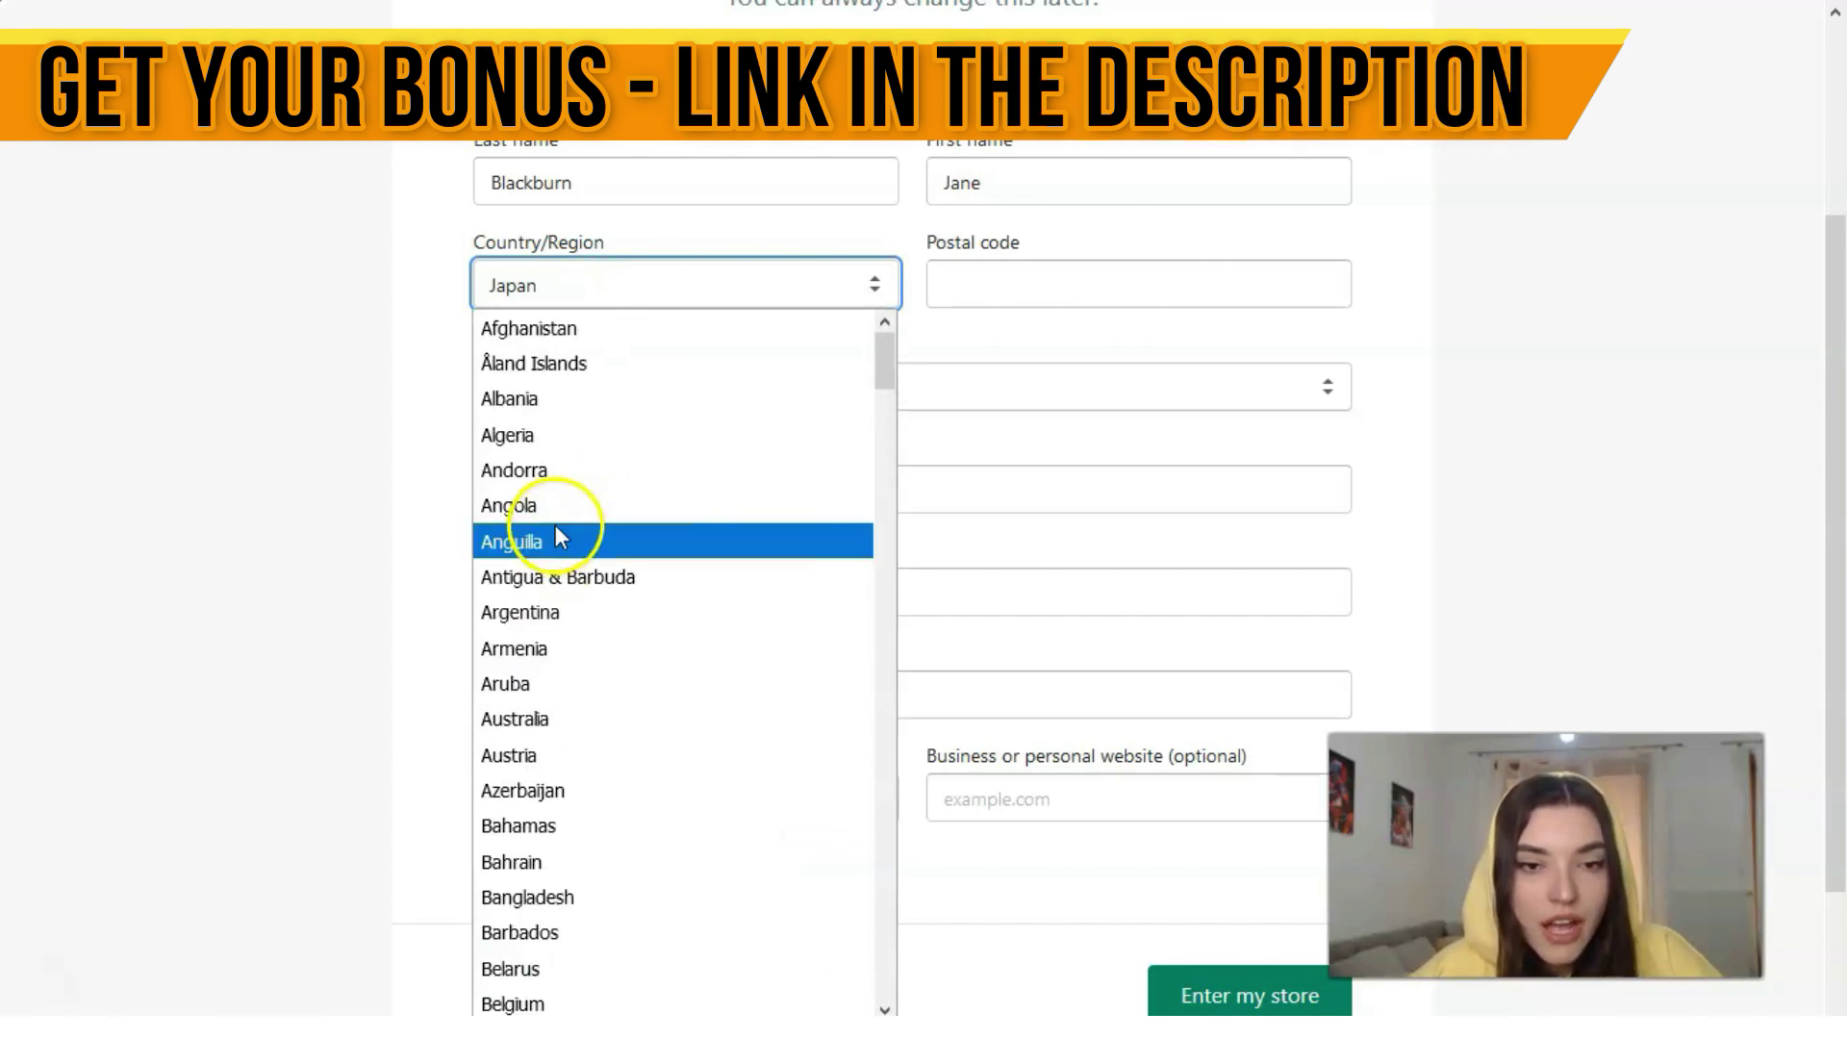
{"action": "scroll", "coordinate": [545, 505], "scroll_direction": "down", "scroll_amount": 4}
{"action": "scroll", "coordinate": [544, 509], "scroll_direction": "down", "scroll_amount": 3}
{"action": "scroll", "coordinate": [542, 513], "scroll_direction": "down", "scroll_amount": 5}
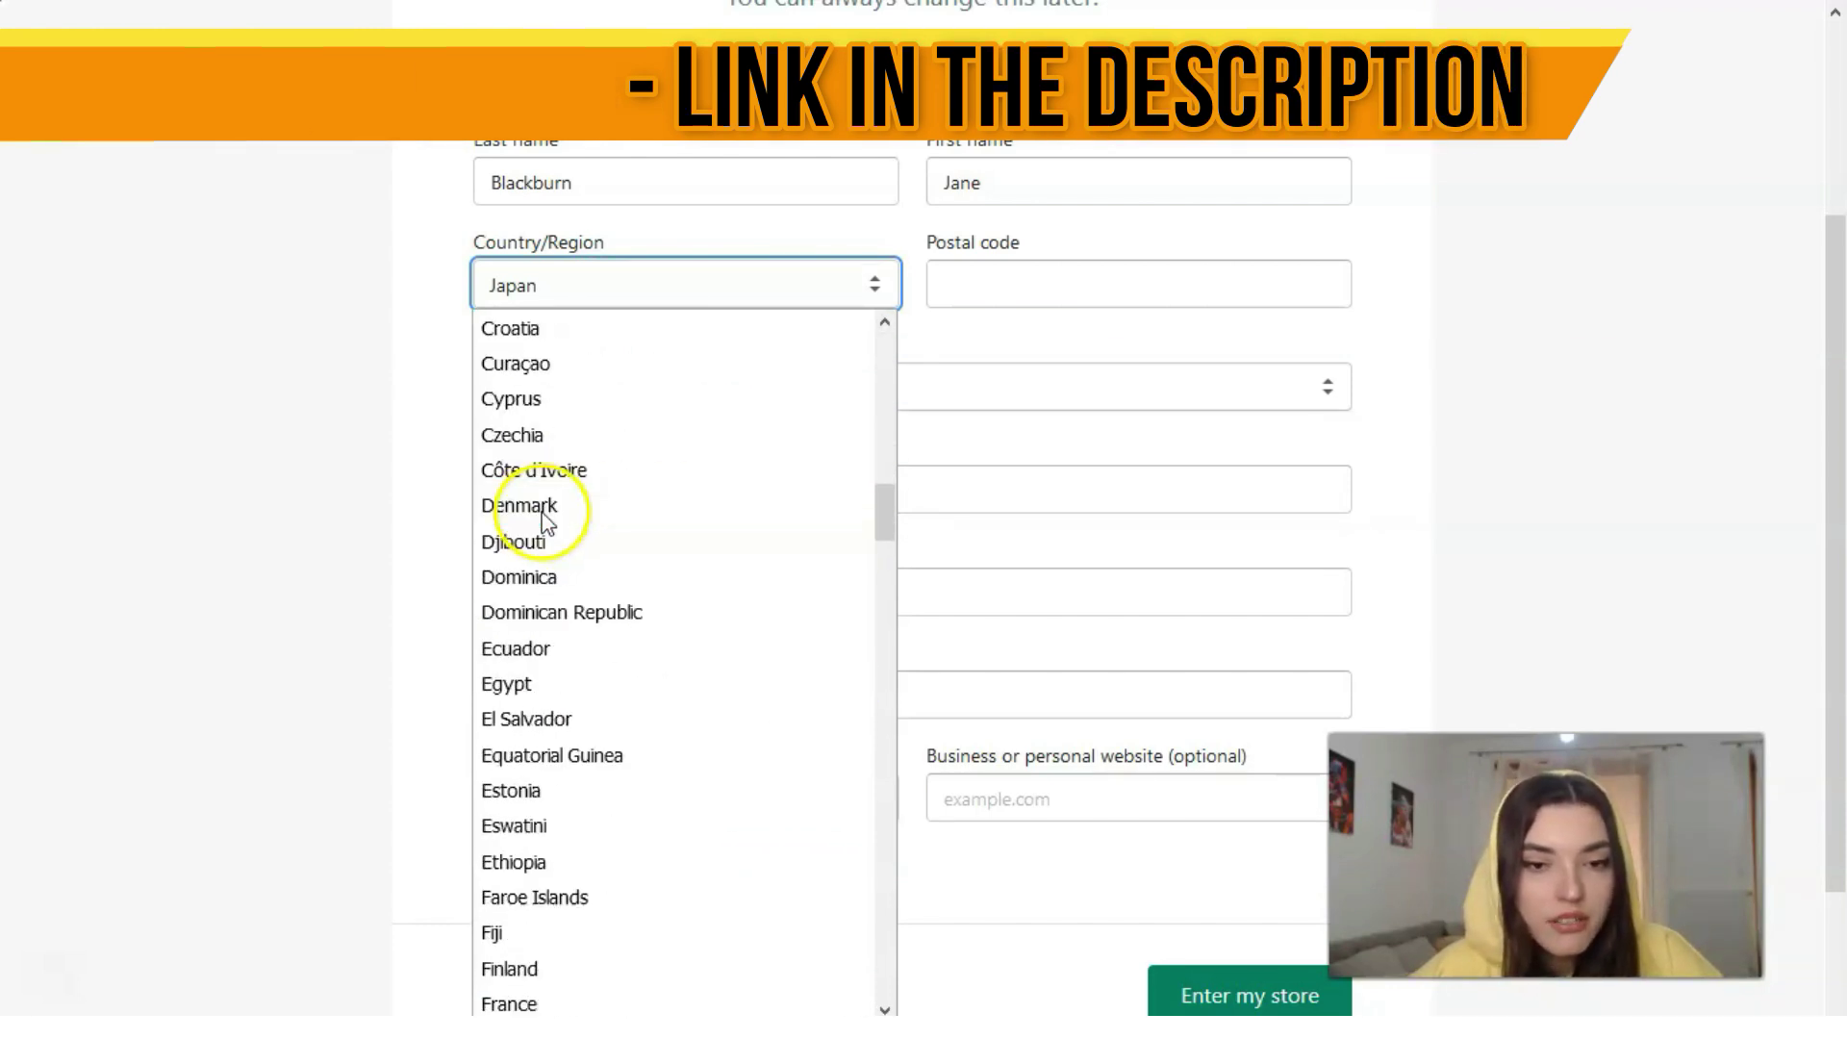
{"action": "scroll", "coordinate": [548, 517], "scroll_direction": "down", "scroll_amount": 6}
{"action": "scroll", "coordinate": [541, 523], "scroll_direction": "down", "scroll_amount": 5}
{"action": "scroll", "coordinate": [544, 524], "scroll_direction": "down", "scroll_amount": 1}
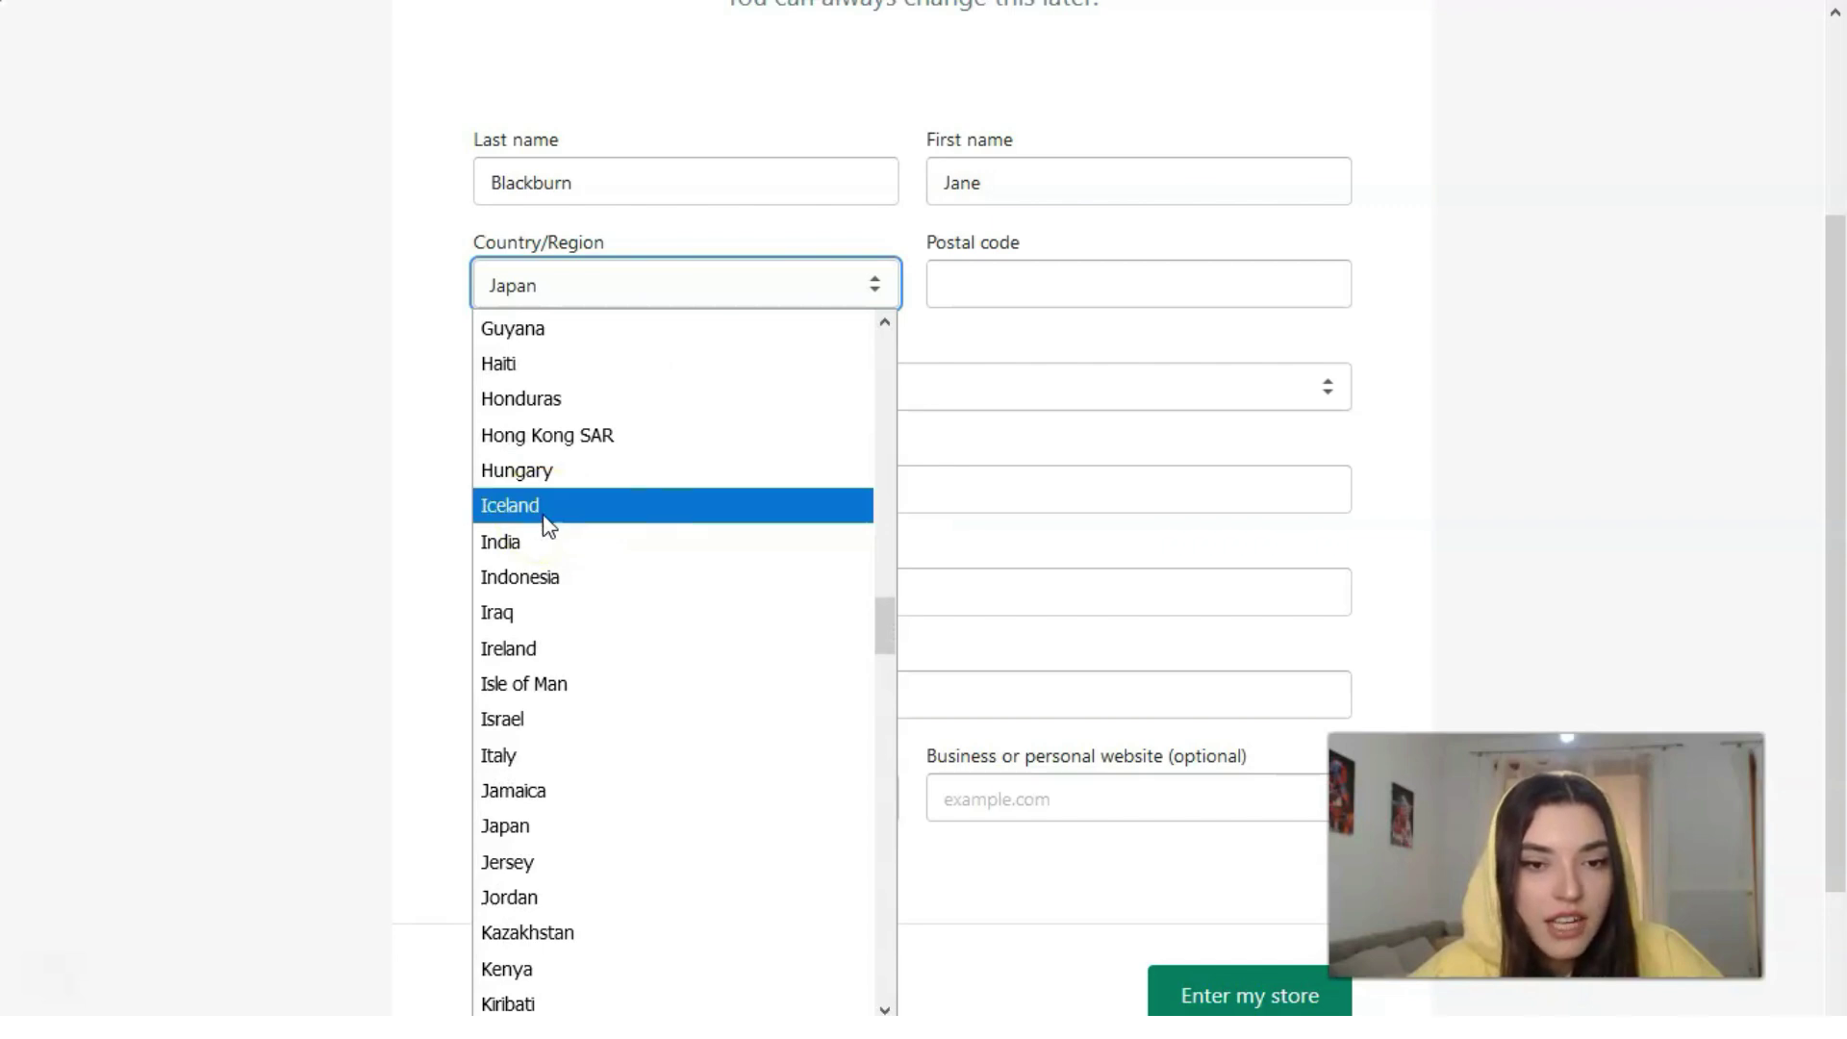
{"action": "scroll", "coordinate": [537, 520], "scroll_direction": "up", "scroll_amount": 3}
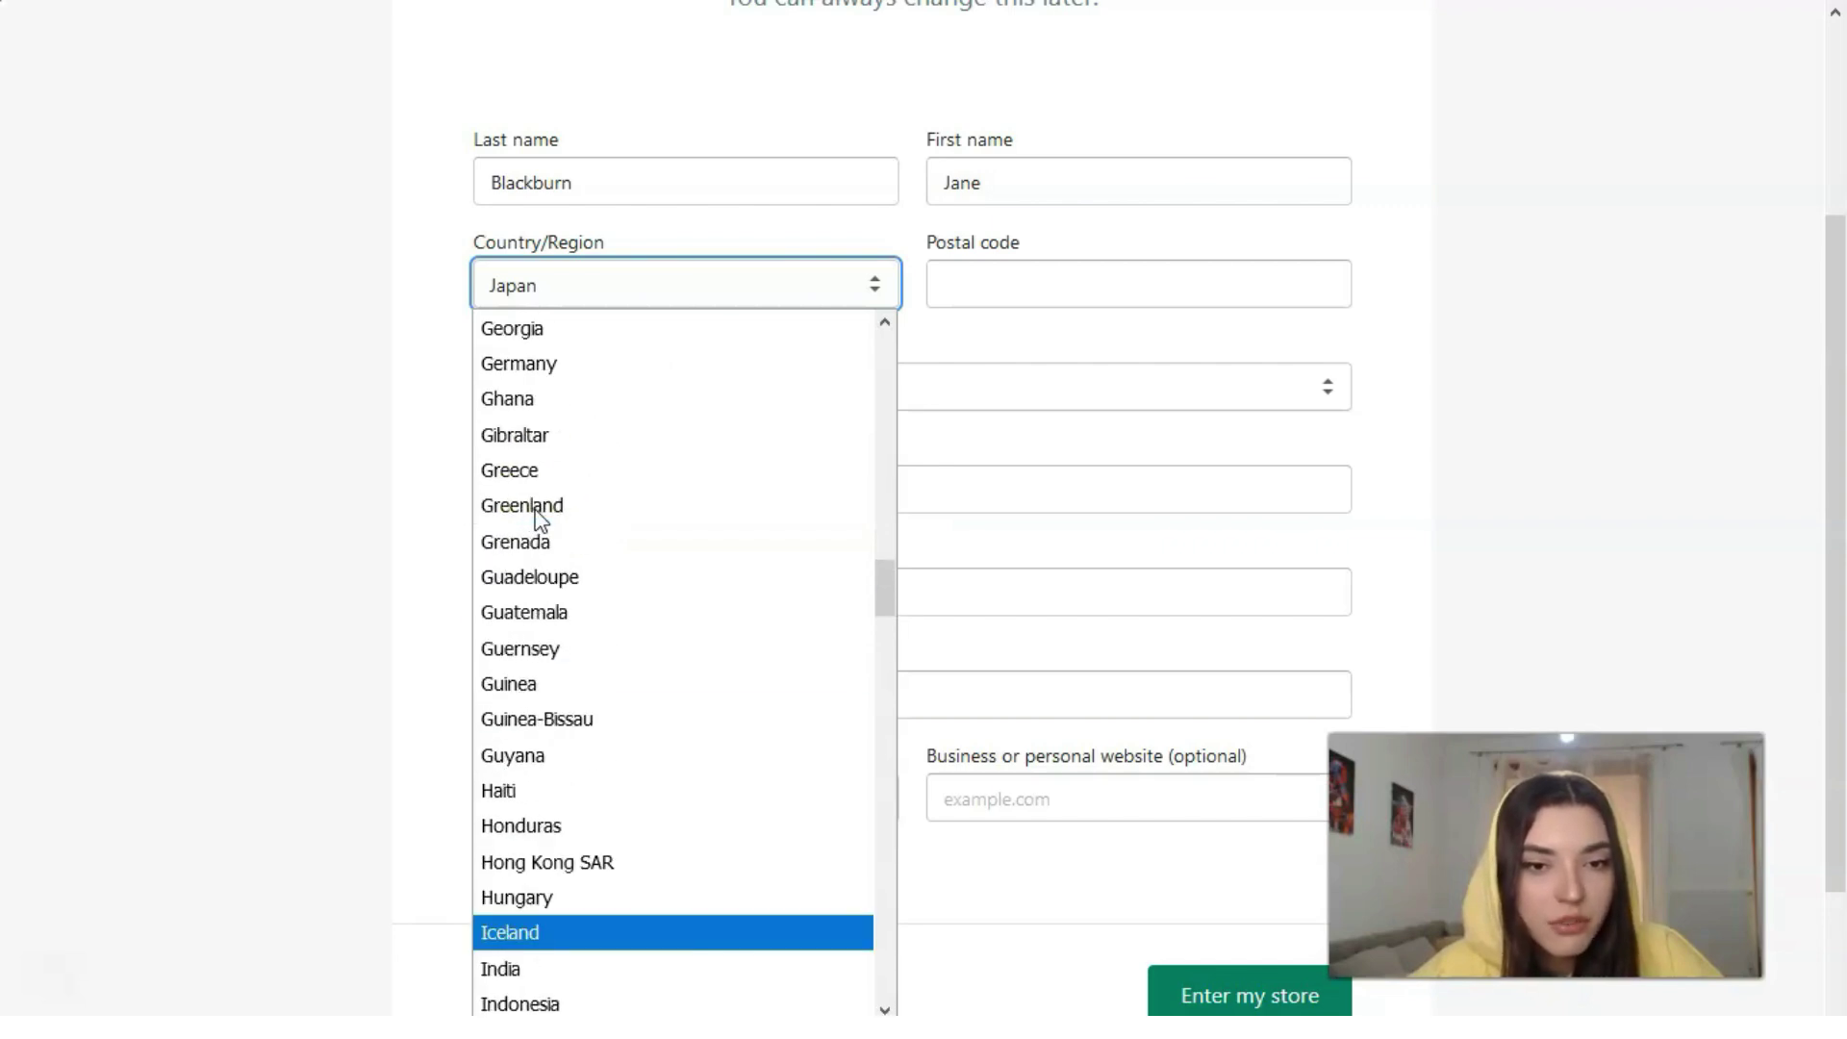
{"action": "left_click", "coordinate": [563, 363]}
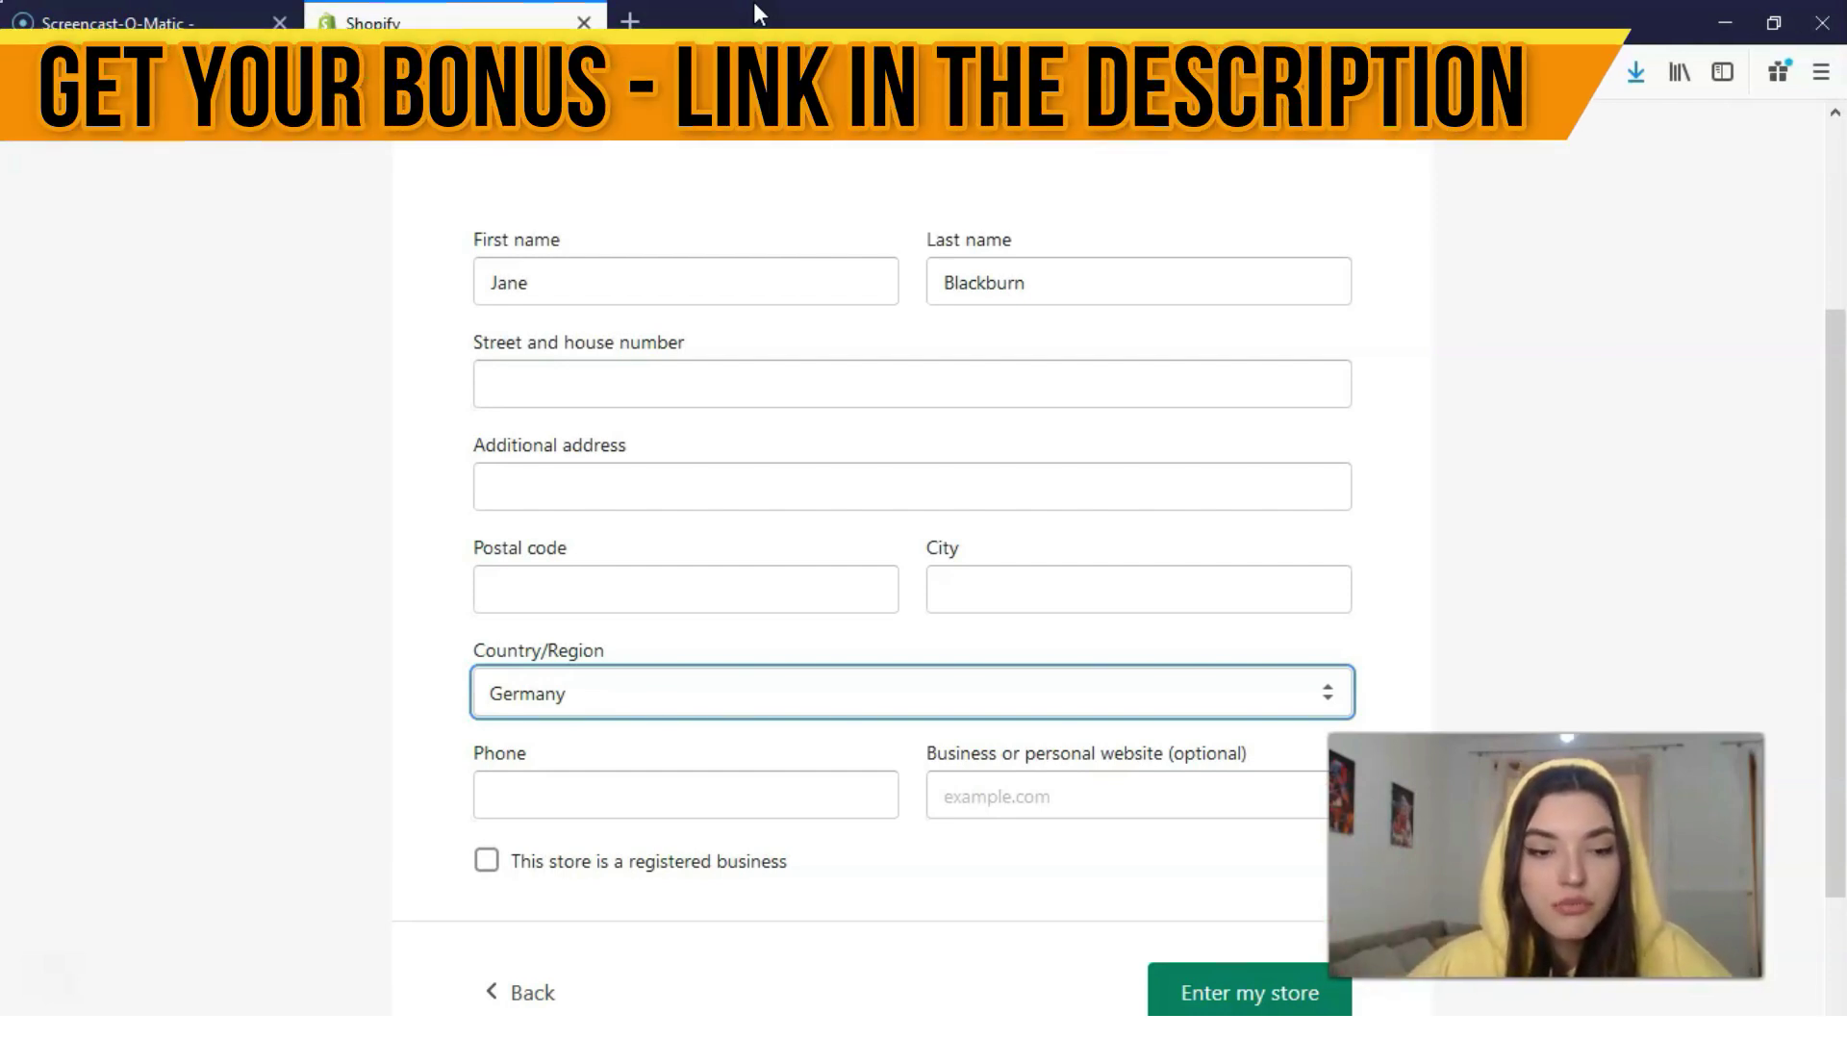
{"action": "scroll", "coordinate": [549, 359], "scroll_direction": "down", "scroll_amount": 1}
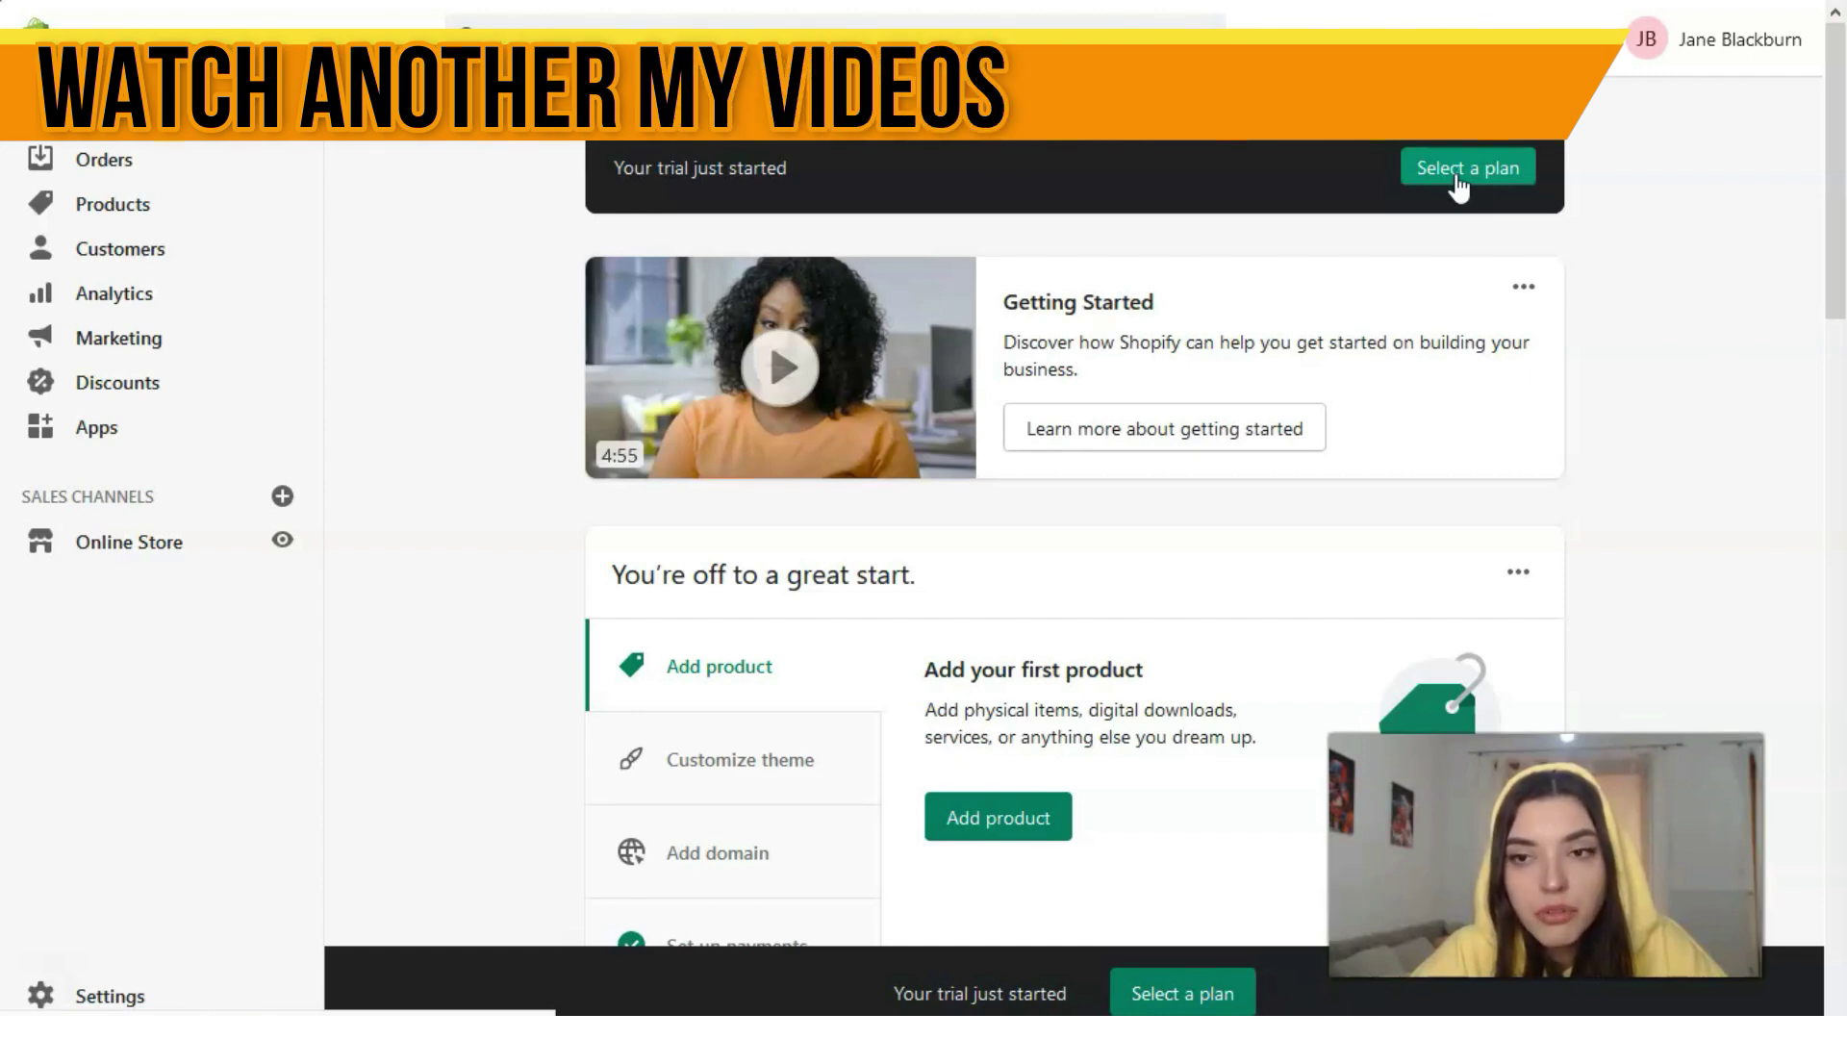
Open the trial banner's plan page listing Basic, Shopify and Advanced plans.
{"action": "left_click", "coordinate": [1457, 170]}
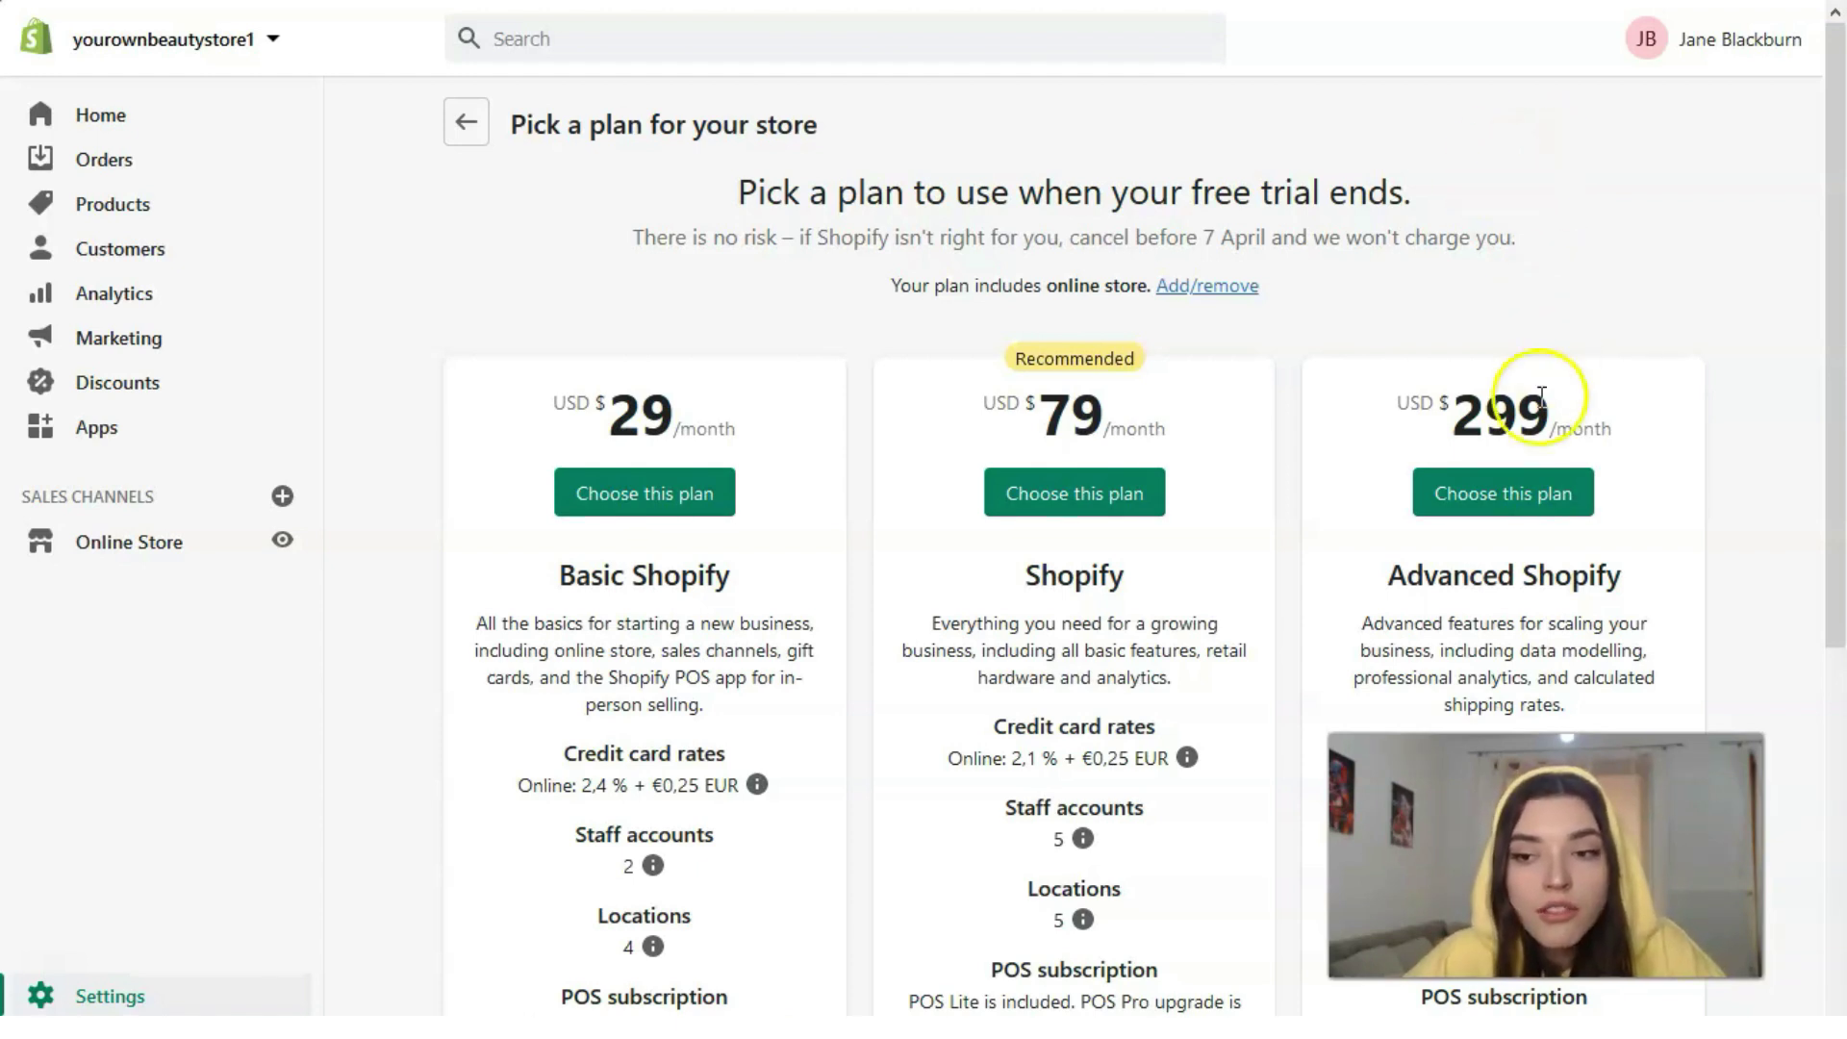
{"action": "scroll", "coordinate": [1502, 398], "scroll_direction": "down", "scroll_amount": 4}
{"action": "scroll", "coordinate": [1202, 369], "scroll_direction": "up", "scroll_amount": 2}
{"action": "scroll", "coordinate": [535, 391], "scroll_direction": "down", "scroll_amount": 1}
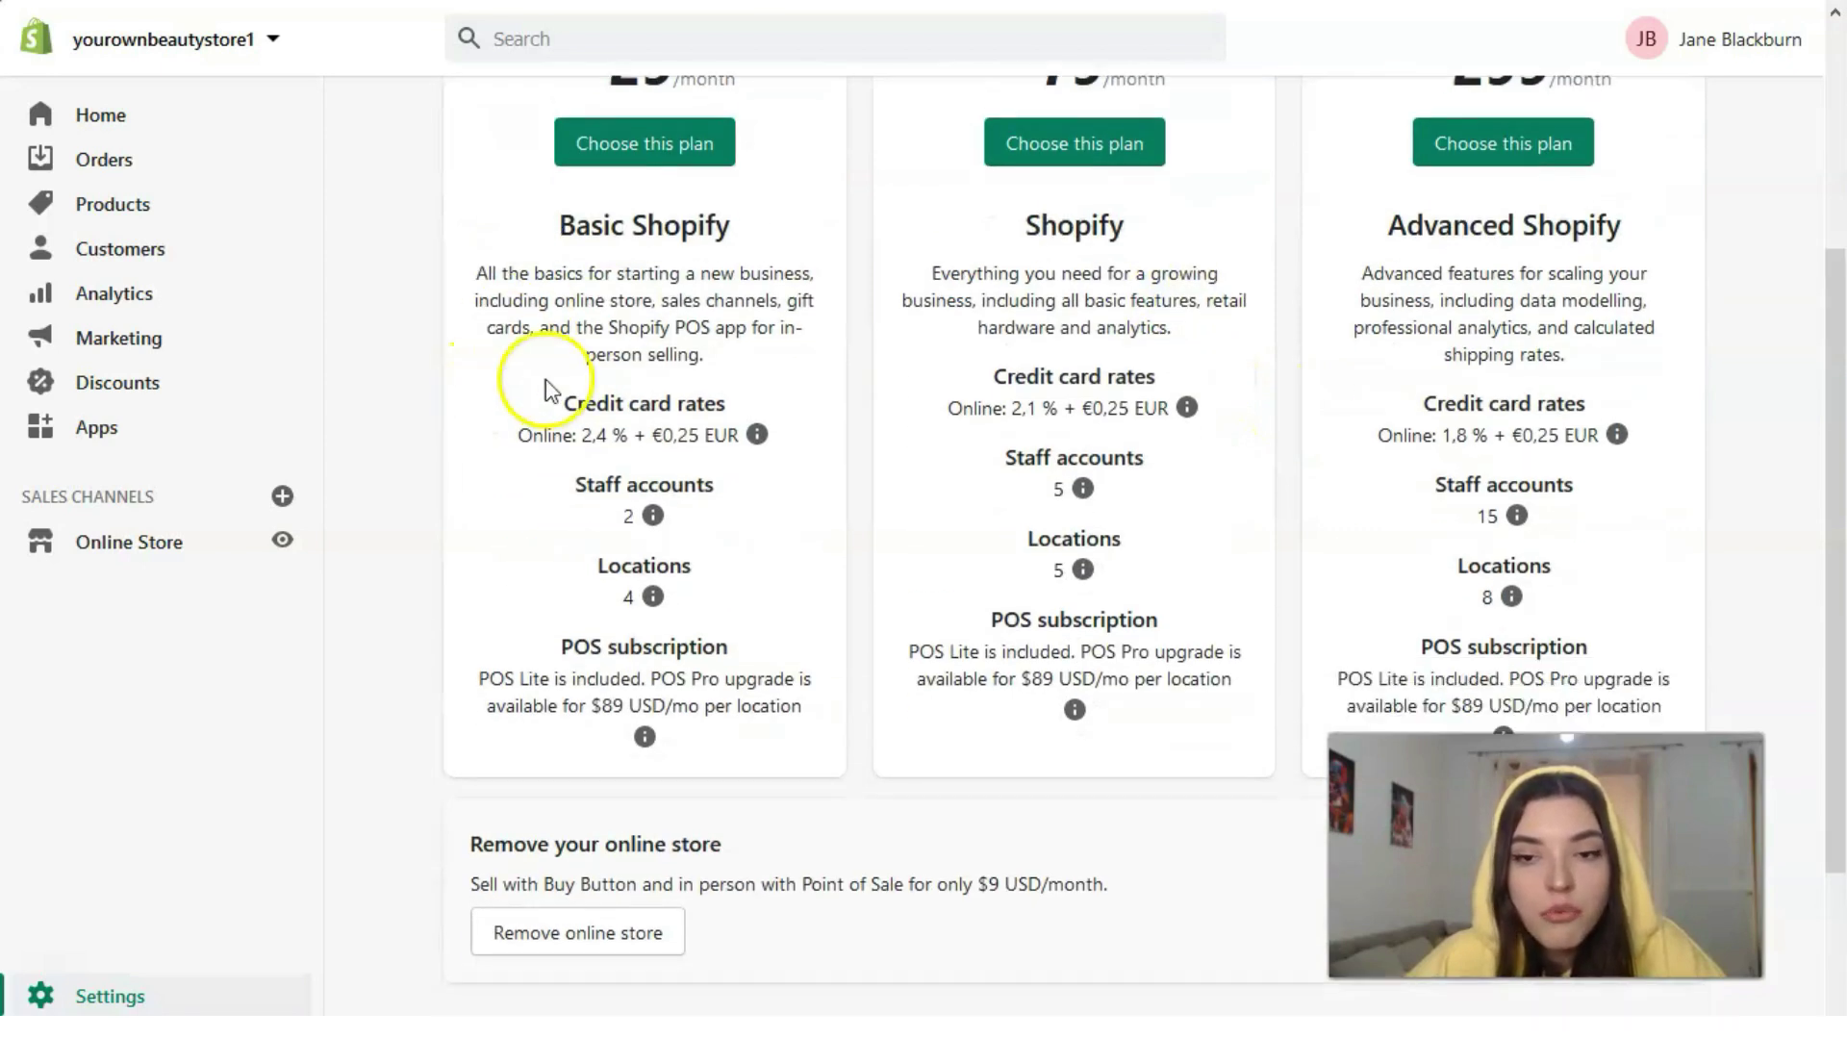
{"action": "scroll", "coordinate": [1225, 376], "scroll_direction": "down", "scroll_amount": 2}
{"action": "scroll", "coordinate": [598, 298], "scroll_direction": "up", "scroll_amount": 2}
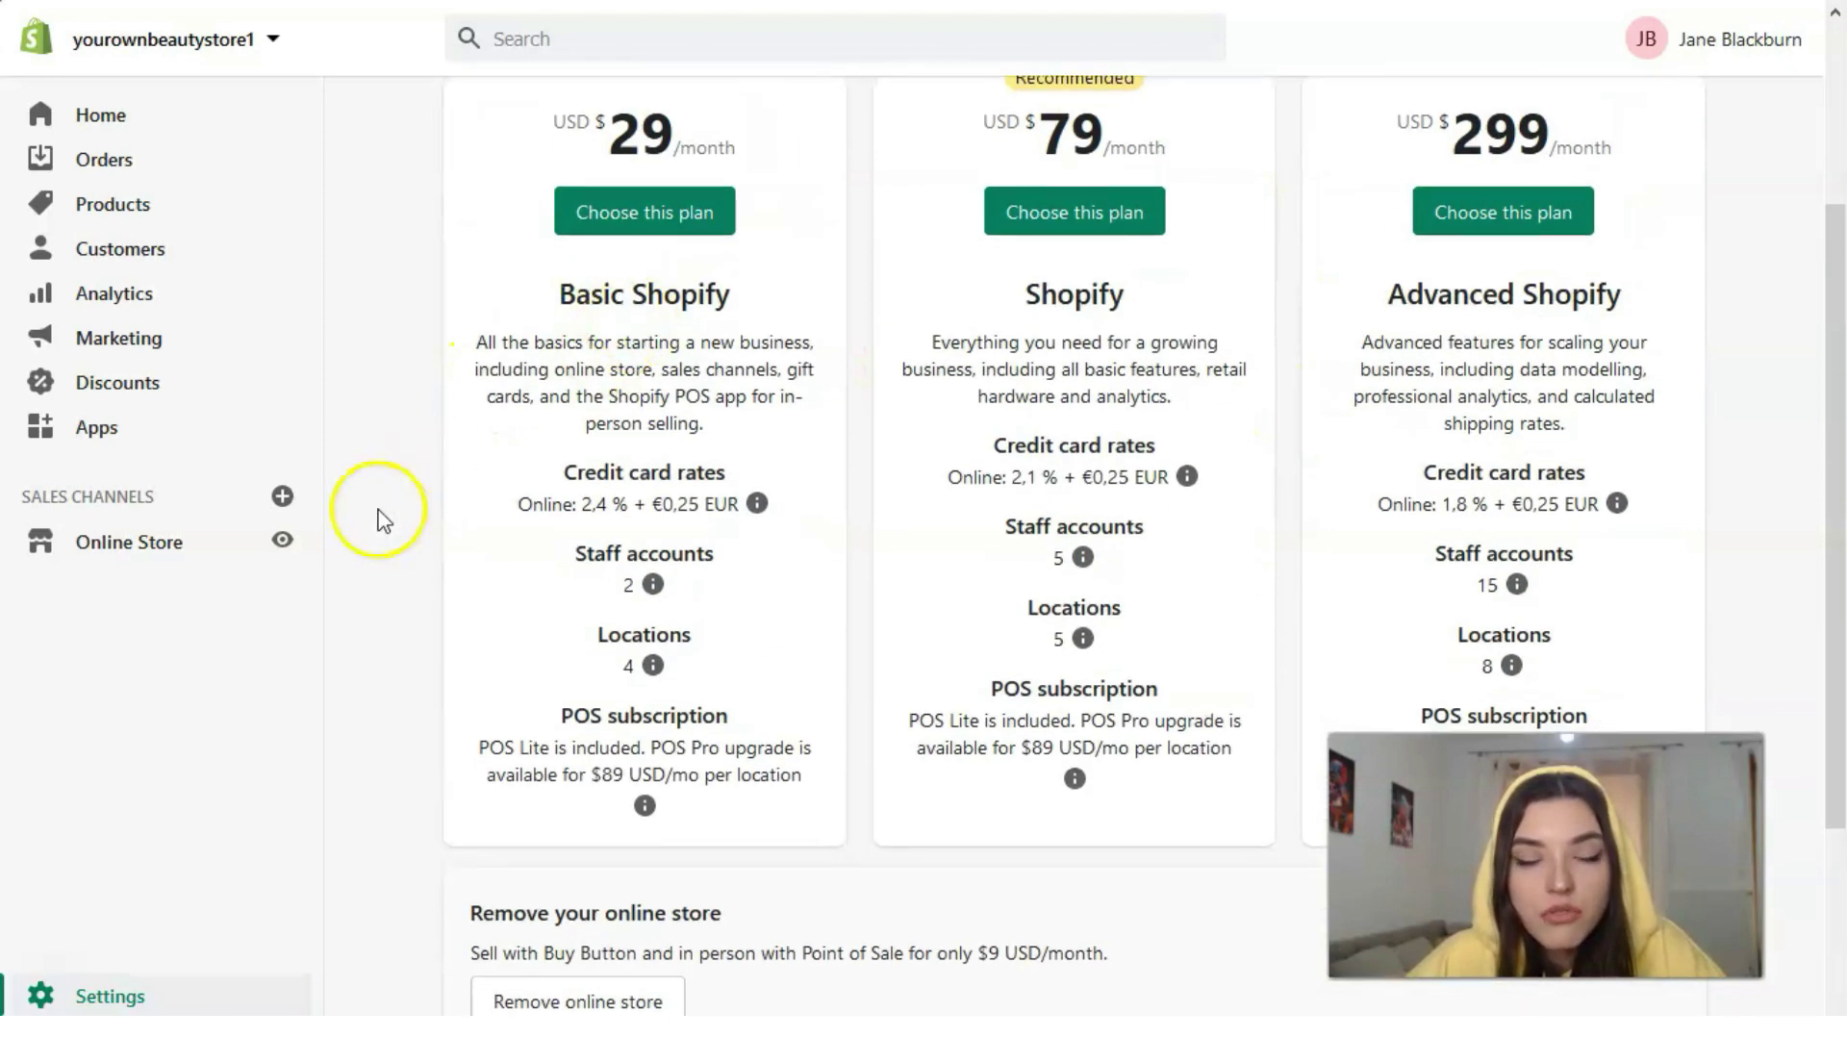
{"action": "scroll", "coordinate": [635, 534], "scroll_direction": "down", "scroll_amount": 1}
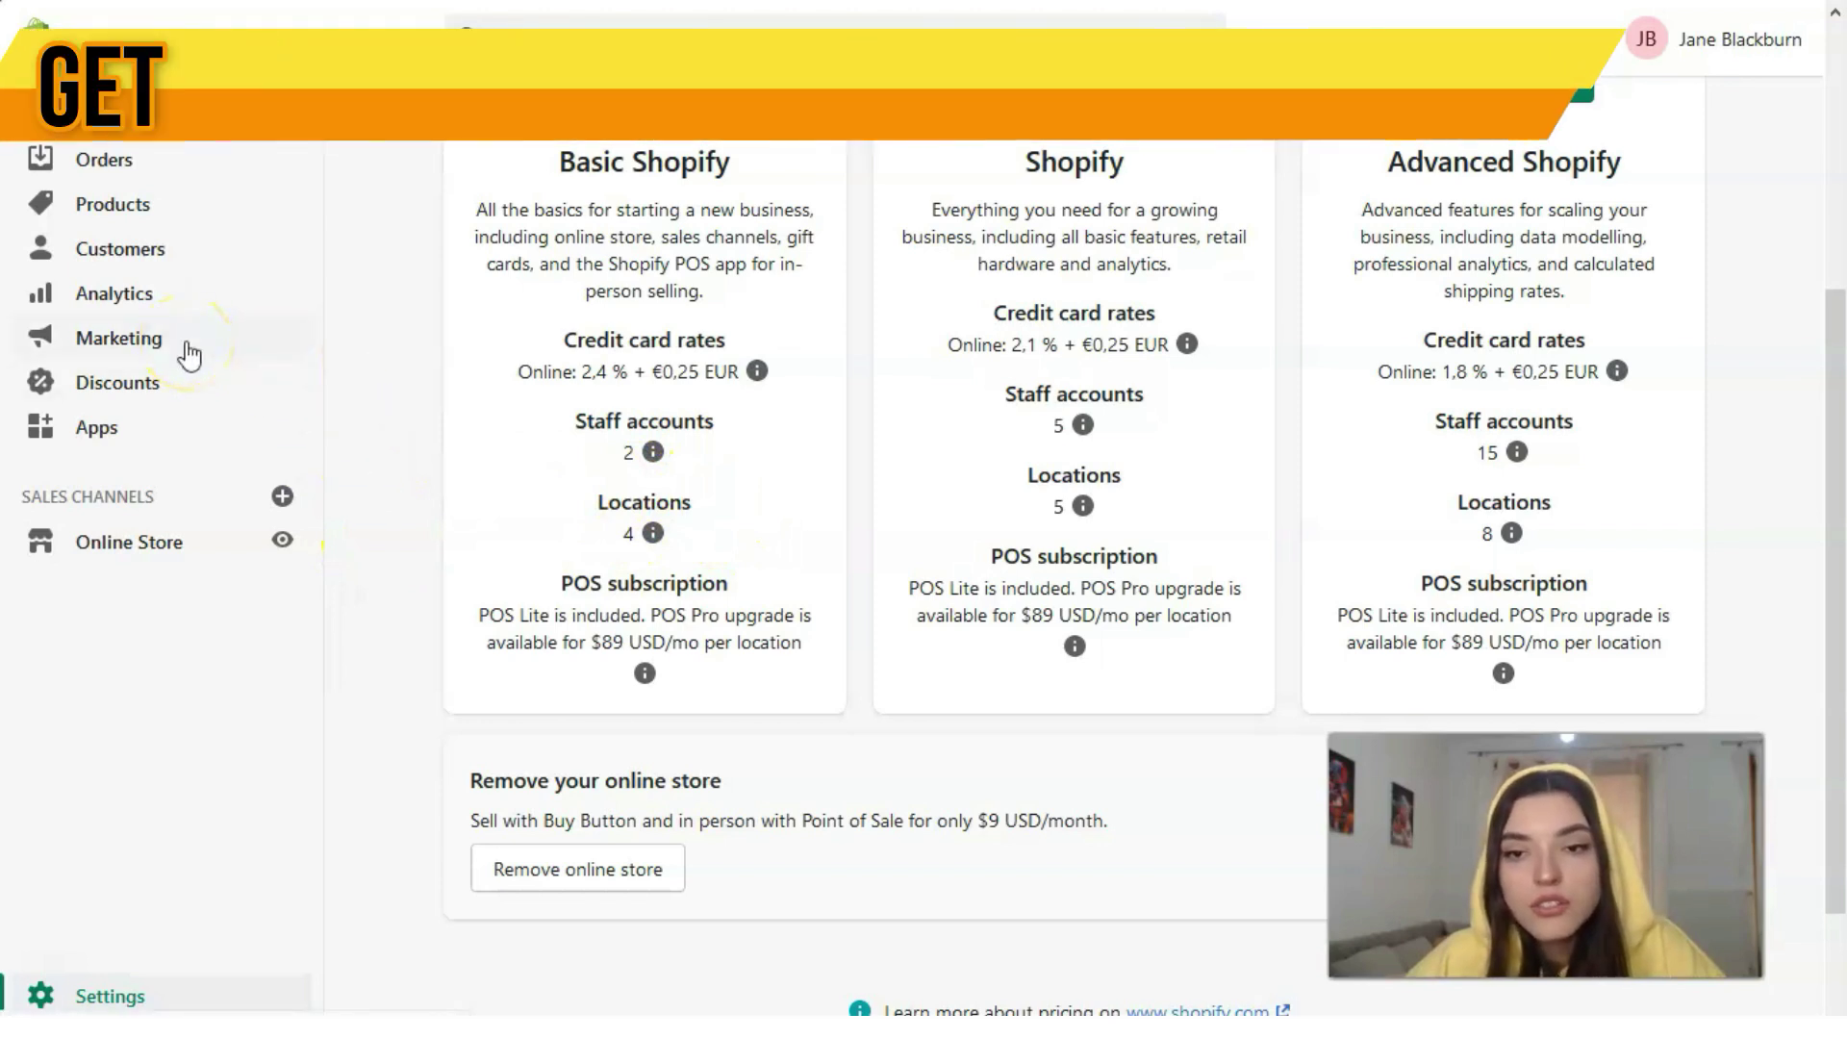
{"action": "scroll", "coordinate": [890, 635], "scroll_direction": "down", "scroll_amount": 1}
{"action": "scroll", "coordinate": [887, 638], "scroll_direction": "down", "scroll_amount": 1}
{"action": "scroll", "coordinate": [822, 606], "scroll_direction": "up", "scroll_amount": 1}
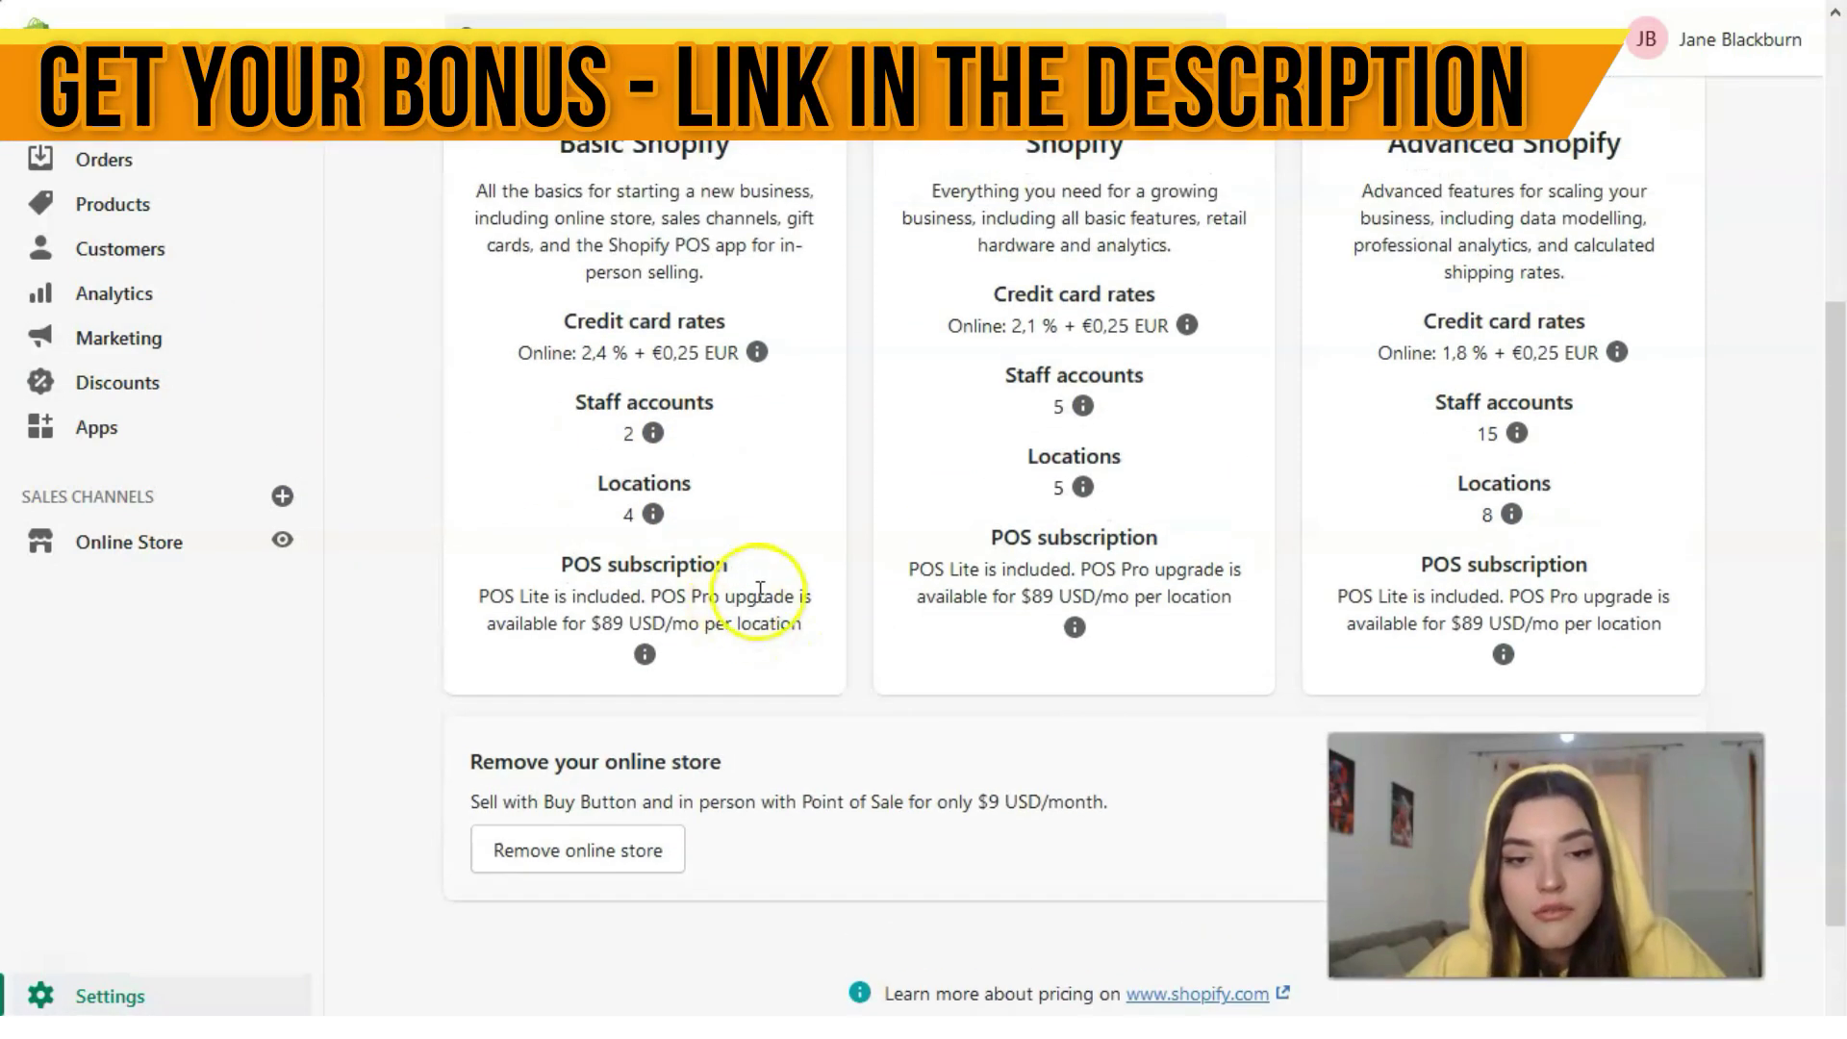
{"action": "scroll", "coordinate": [780, 563], "scroll_direction": "up", "scroll_amount": 3}
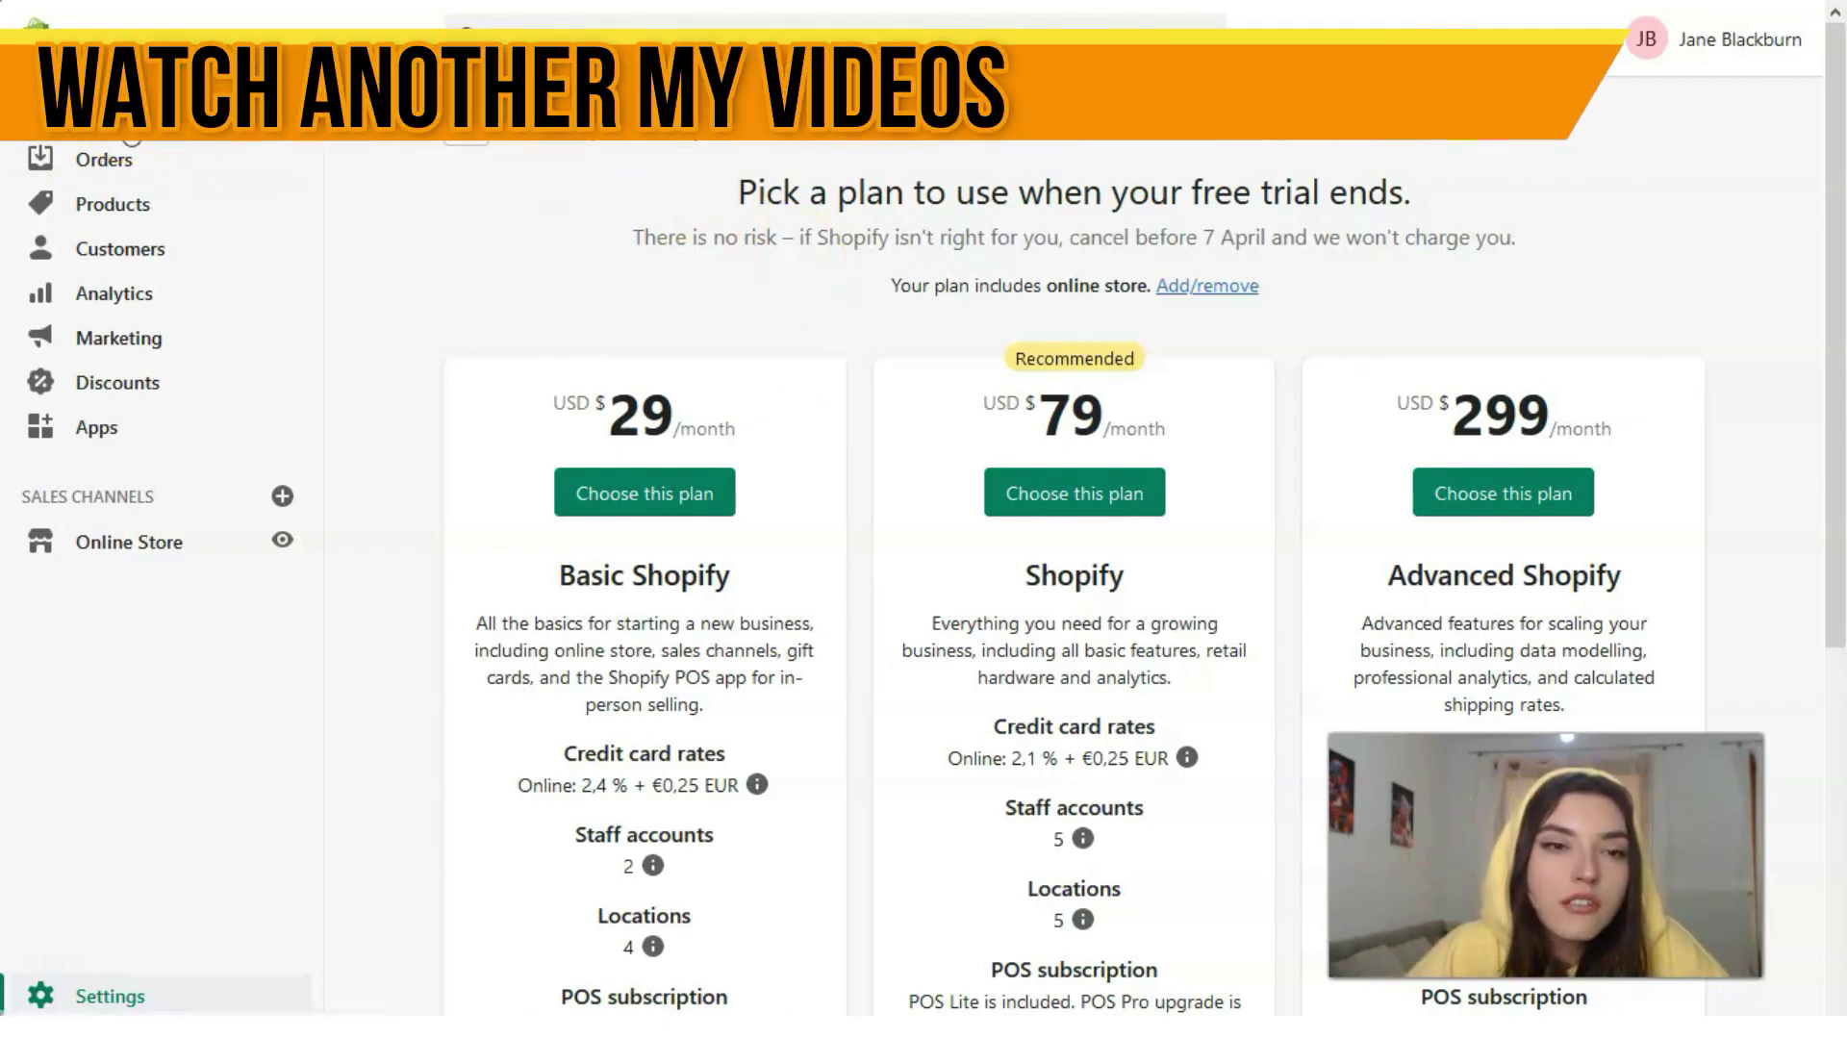
Go back from the Pick a plan page to the store's Home dashboard.
{"action": "left_click", "coordinate": [140, 133]}
{"action": "scroll", "coordinate": [1452, 536], "scroll_direction": "down", "scroll_amount": 3}
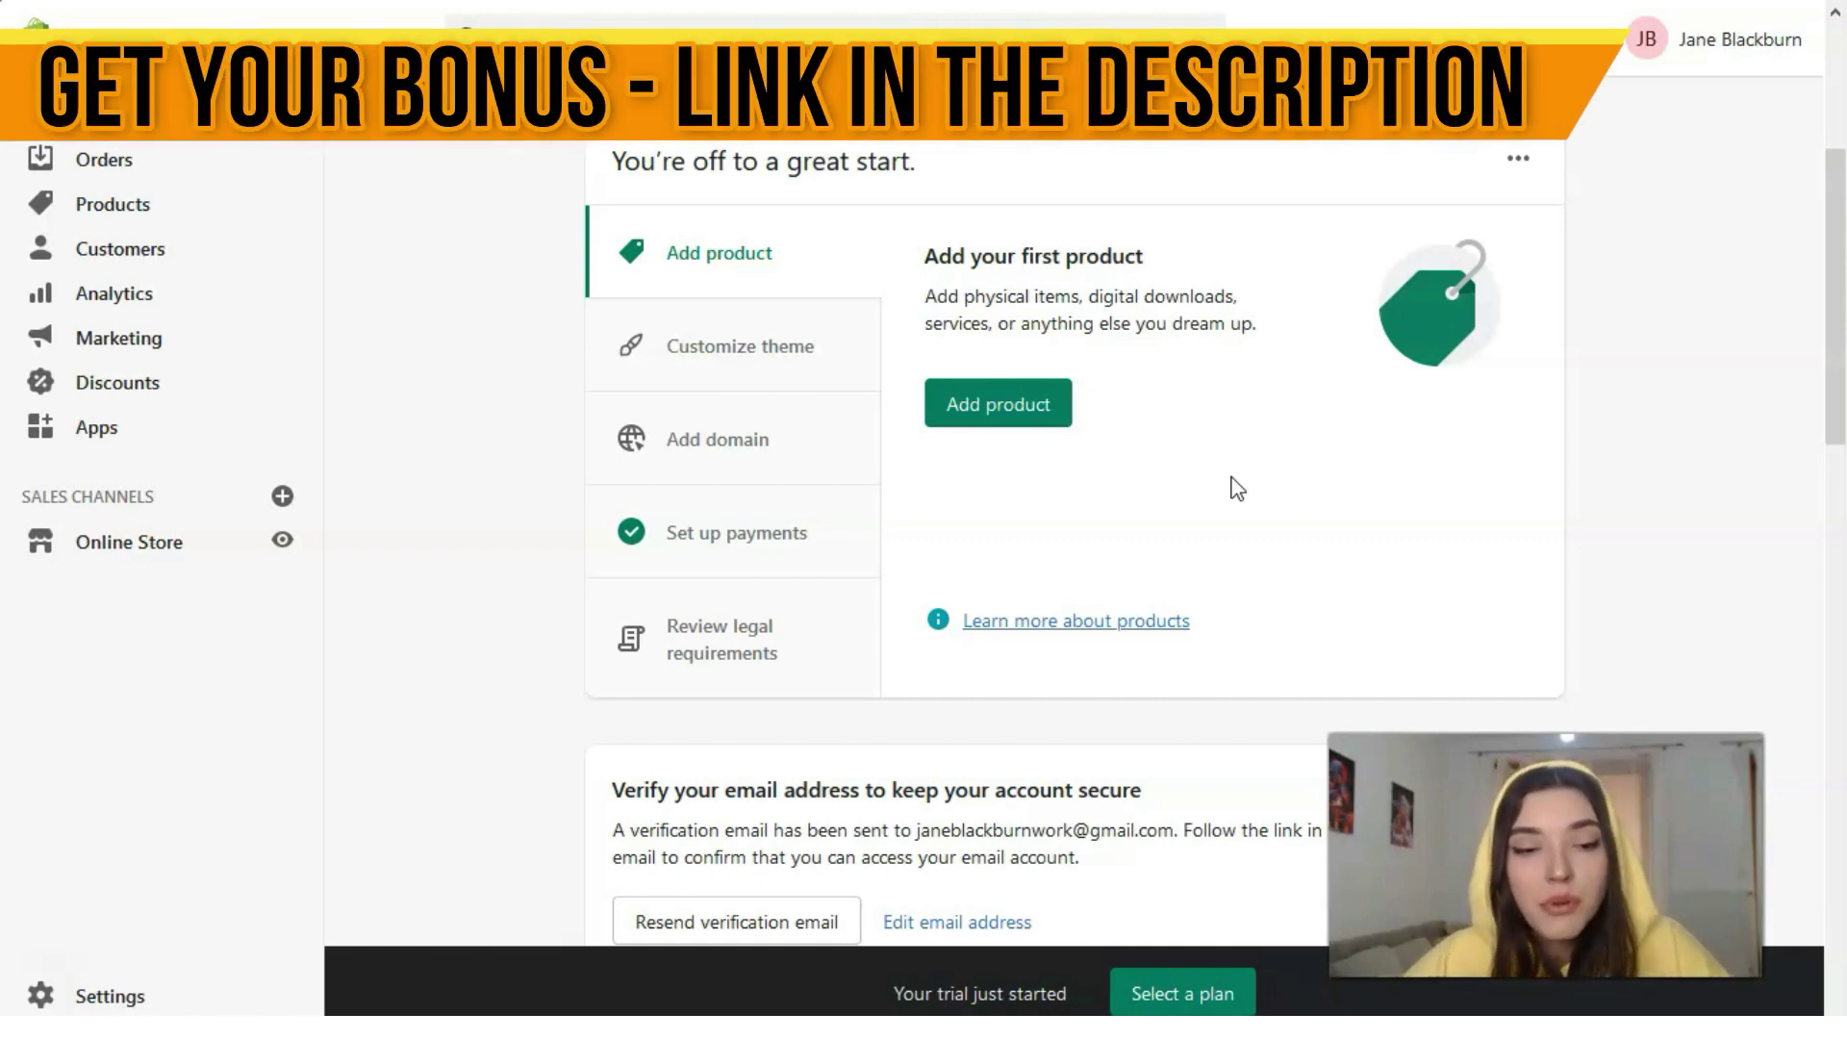
Start a new product and return to the empty form's Title field.
{"action": "left_click", "coordinate": [1036, 401]}
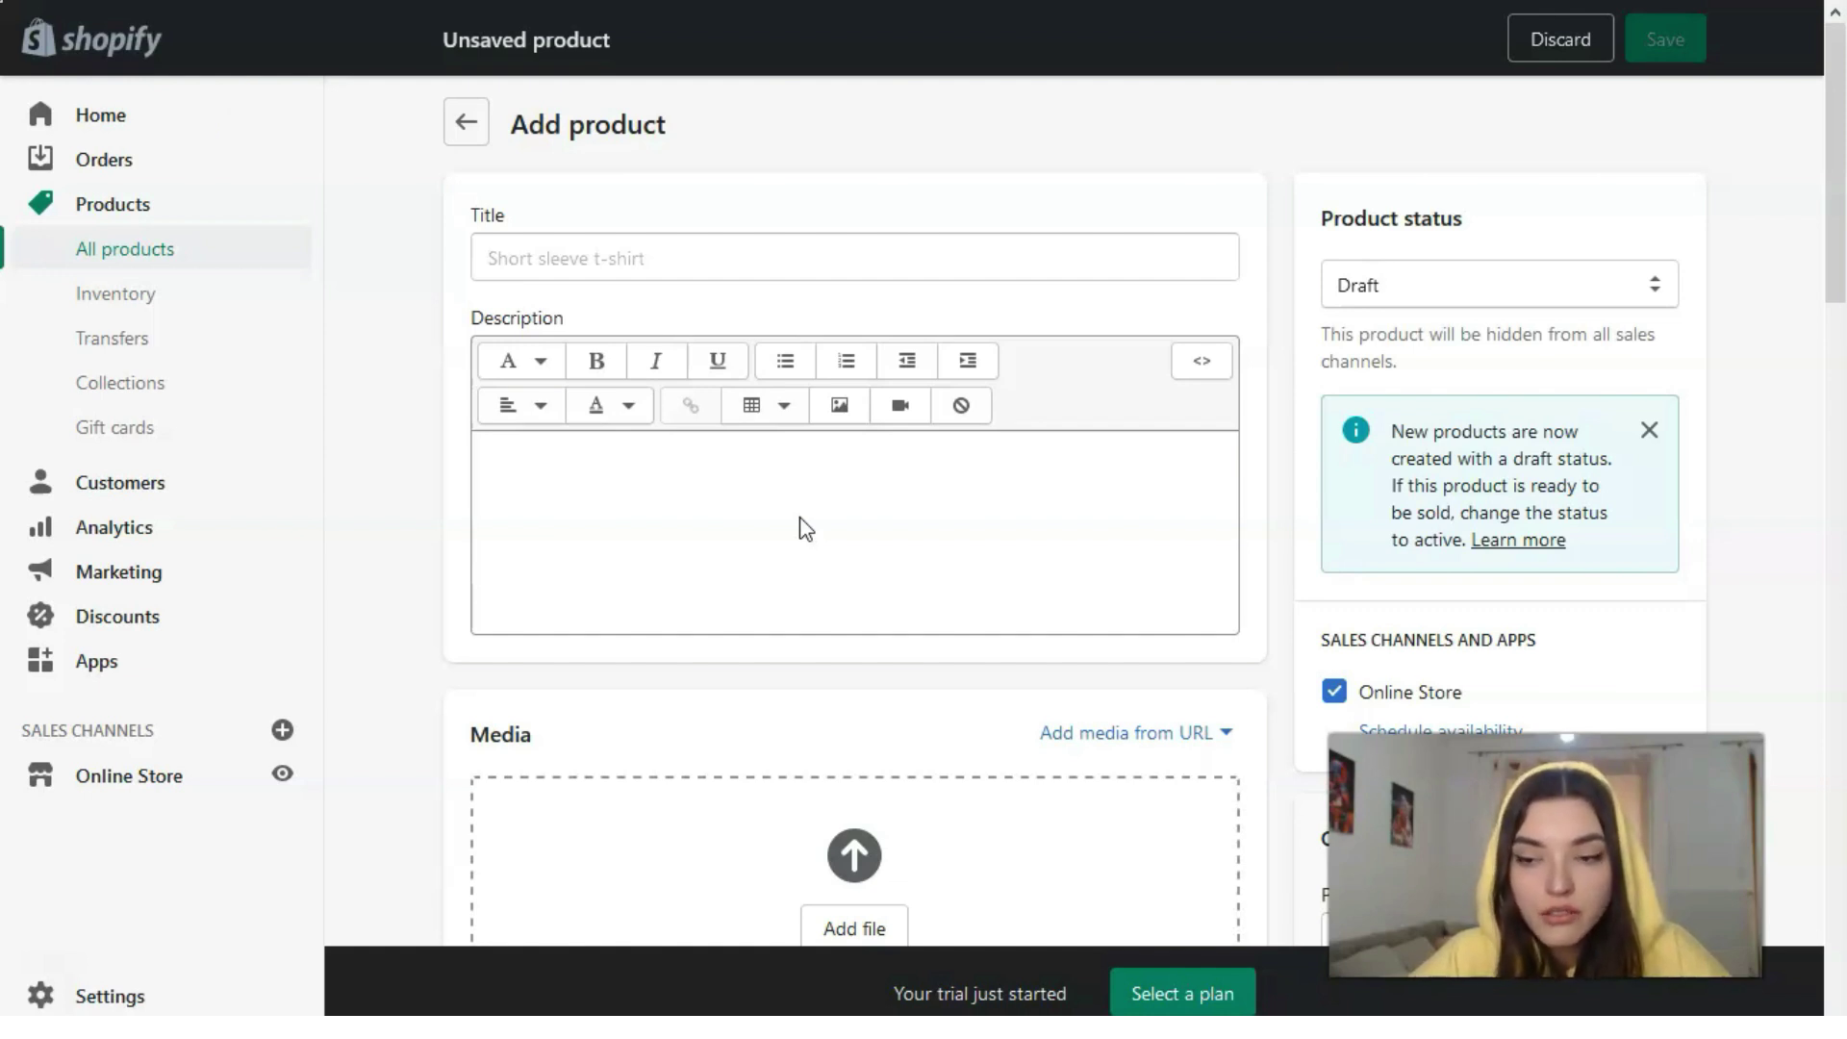
{"action": "scroll", "coordinate": [866, 606], "scroll_direction": "down", "scroll_amount": 1}
{"action": "left_click", "coordinate": [945, 709]}
{"action": "scroll", "coordinate": [938, 708], "scroll_direction": "down", "scroll_amount": 1}
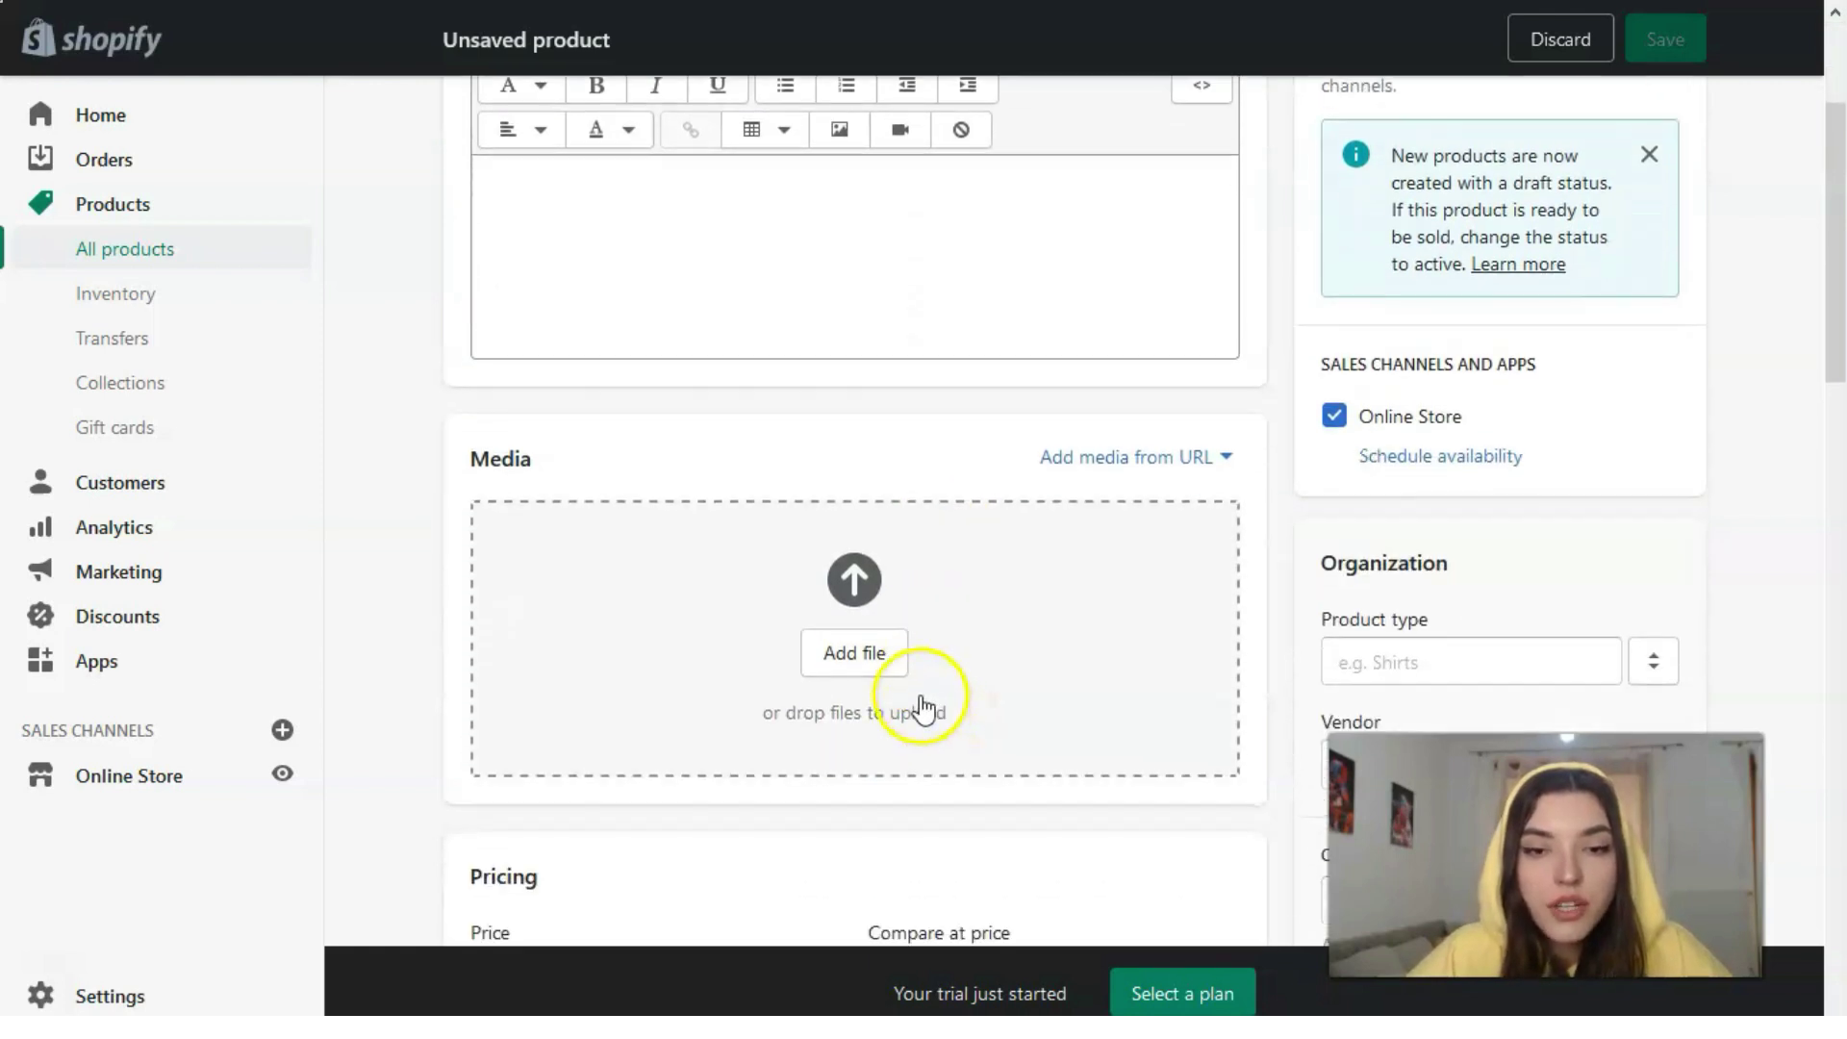
{"action": "scroll", "coordinate": [938, 709], "scroll_direction": "down", "scroll_amount": 1}
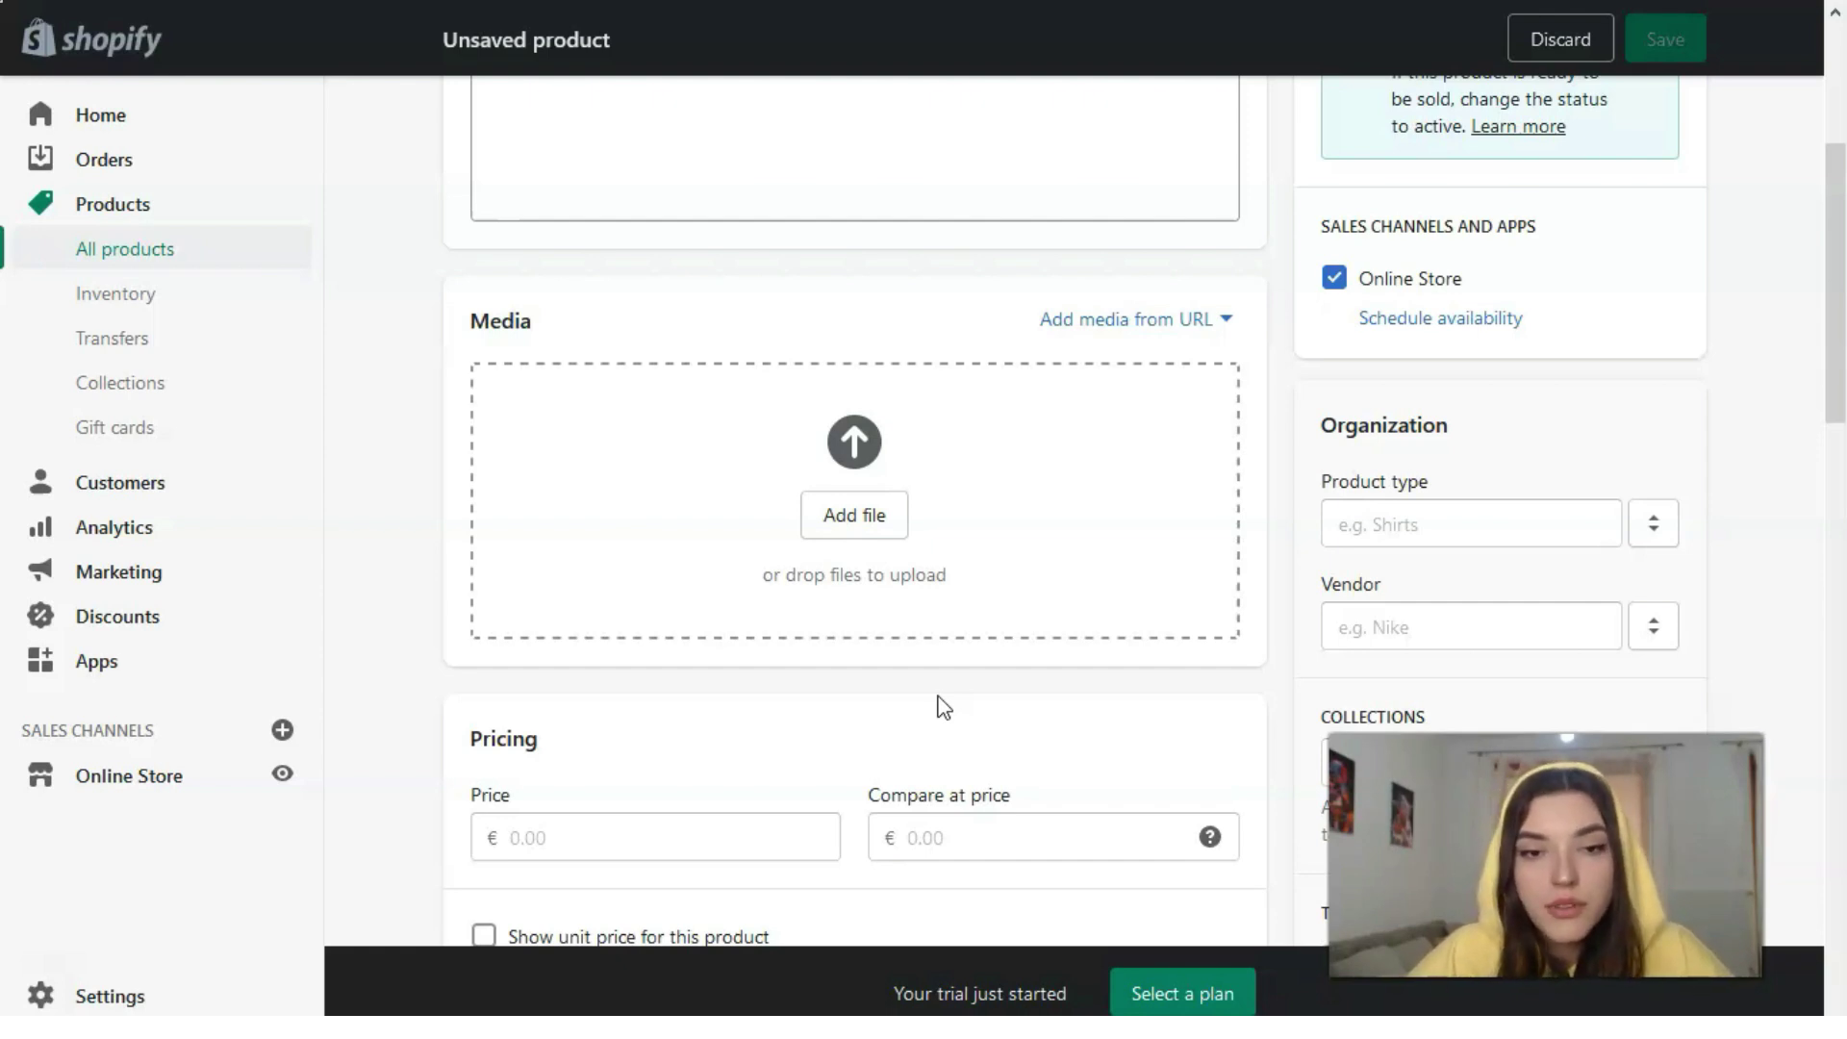
{"action": "scroll", "coordinate": [938, 708], "scroll_direction": "down", "scroll_amount": 3}
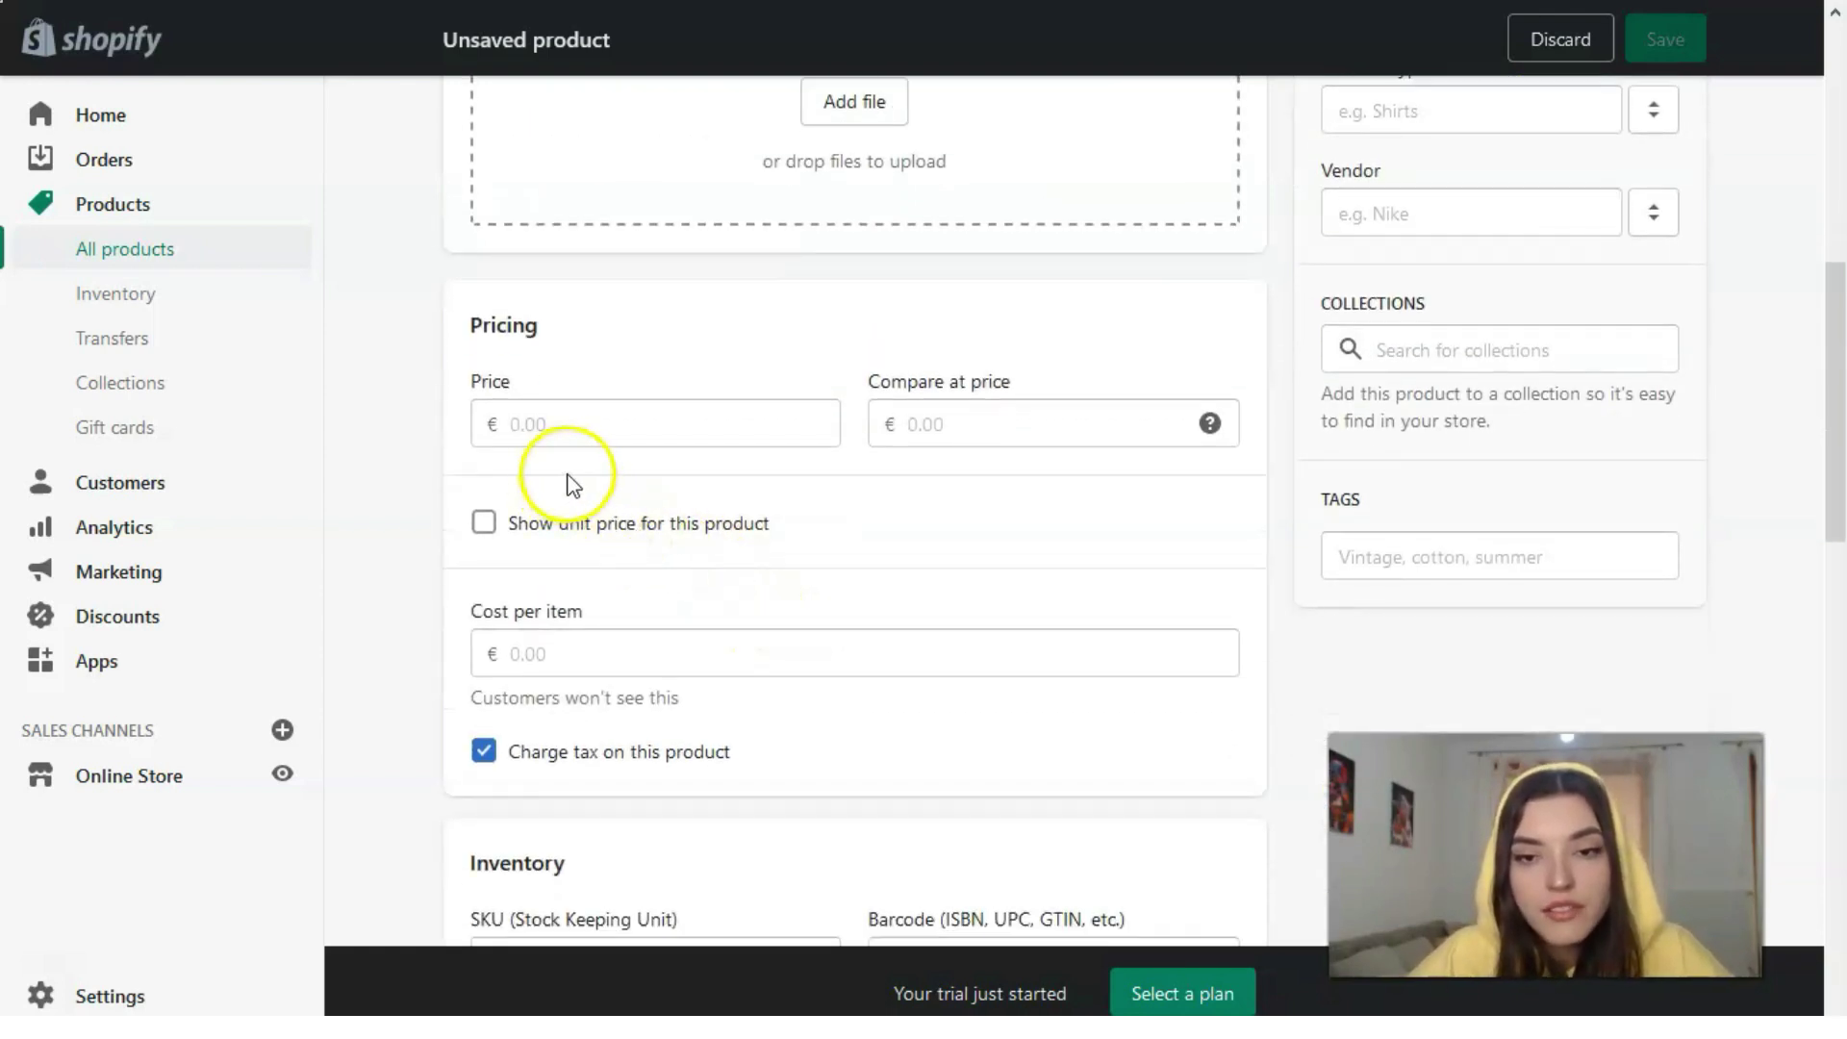
{"action": "scroll", "coordinate": [956, 417], "scroll_direction": "down", "scroll_amount": 3}
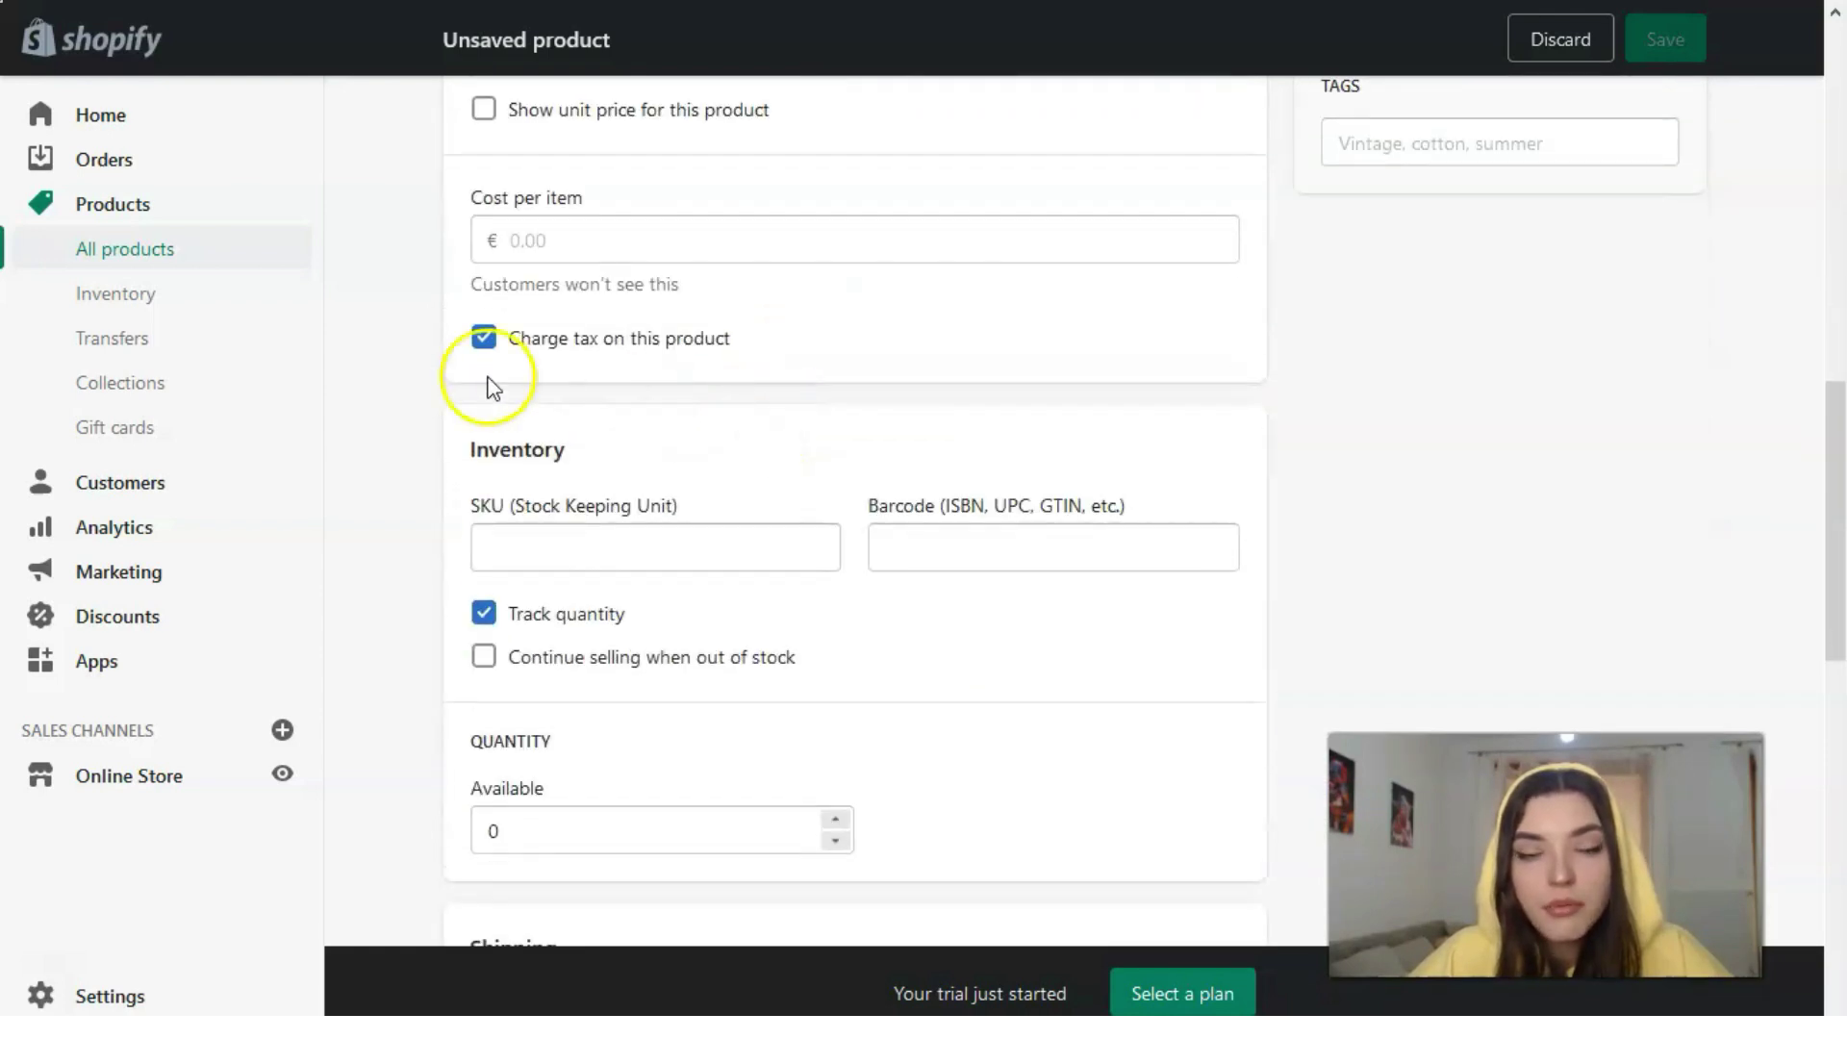
{"action": "scroll", "coordinate": [453, 405], "scroll_direction": "down", "scroll_amount": 1}
{"action": "scroll", "coordinate": [515, 399], "scroll_direction": "down", "scroll_amount": 1}
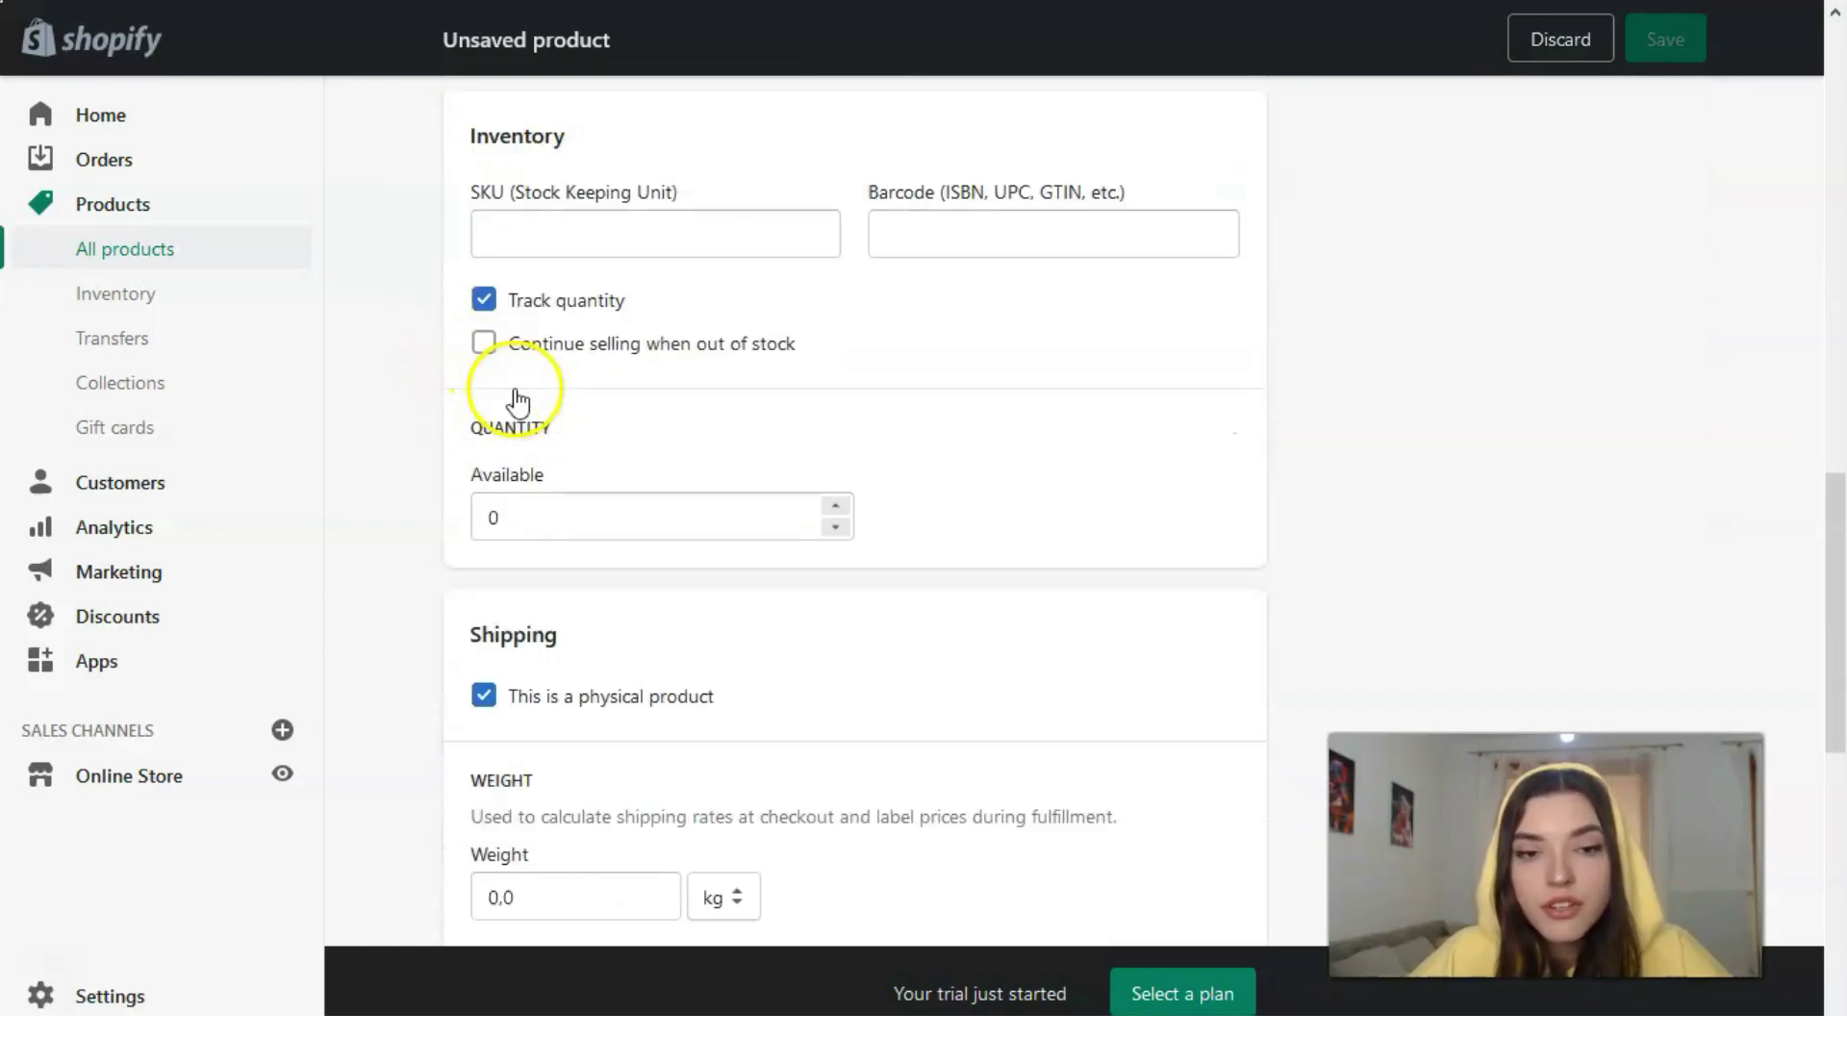
{"action": "scroll", "coordinate": [514, 398], "scroll_direction": "up", "scroll_amount": 1}
{"action": "scroll", "coordinate": [515, 393], "scroll_direction": "up", "scroll_amount": 1}
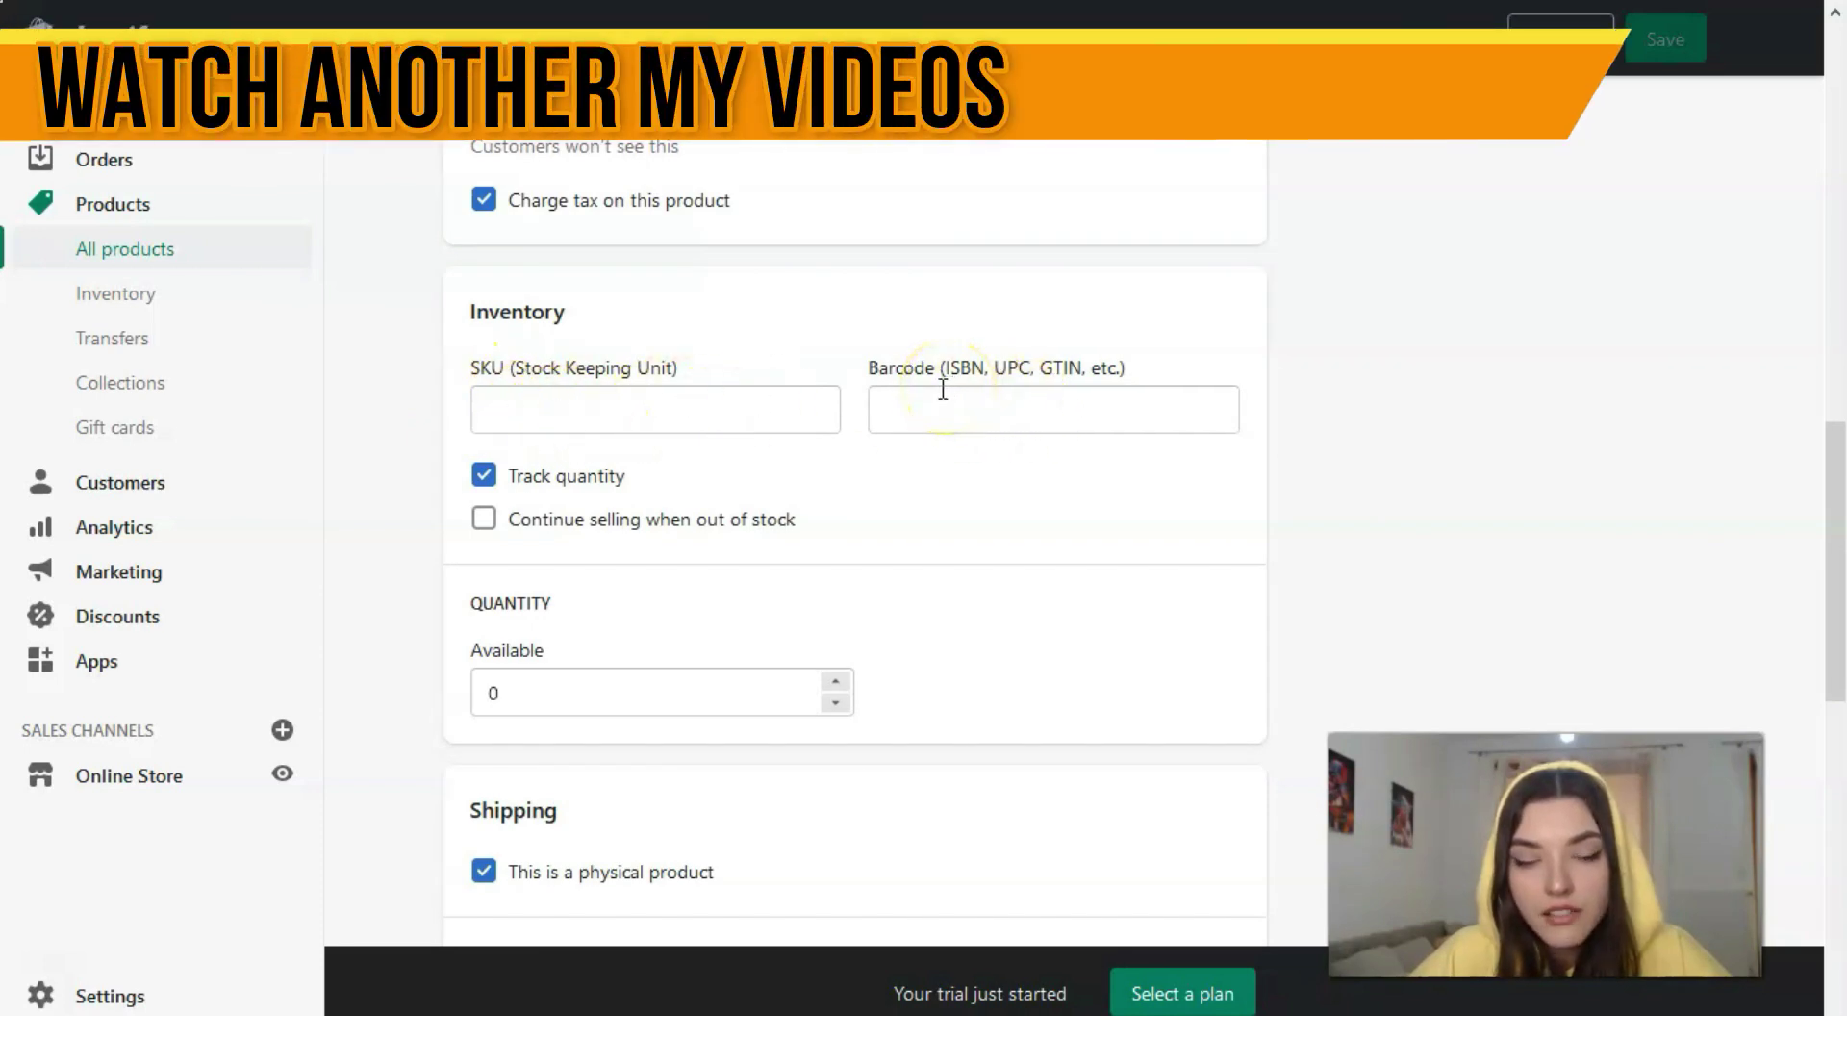
{"action": "scroll", "coordinate": [948, 392], "scroll_direction": "down", "scroll_amount": 2}
{"action": "scroll", "coordinate": [924, 398], "scroll_direction": "down", "scroll_amount": 2}
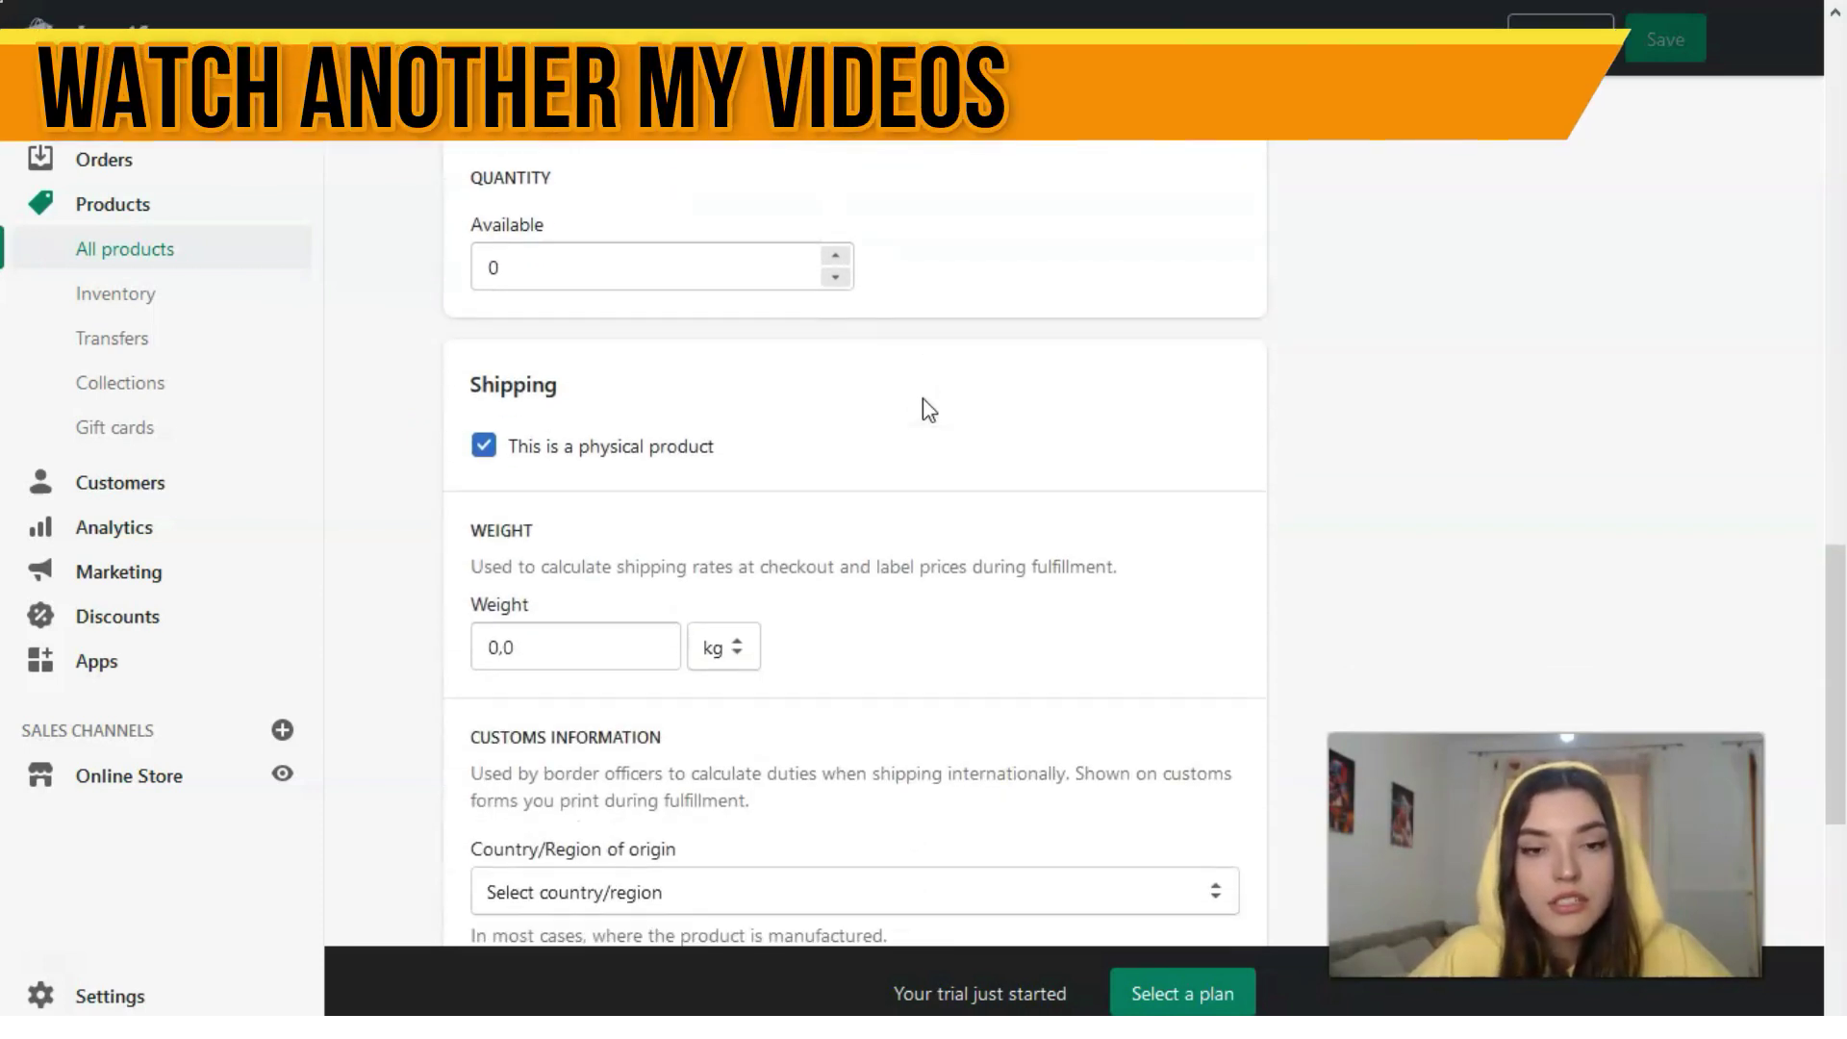
{"action": "scroll", "coordinate": [922, 397], "scroll_direction": "down", "scroll_amount": 3}
{"action": "left_click", "coordinate": [891, 418]}
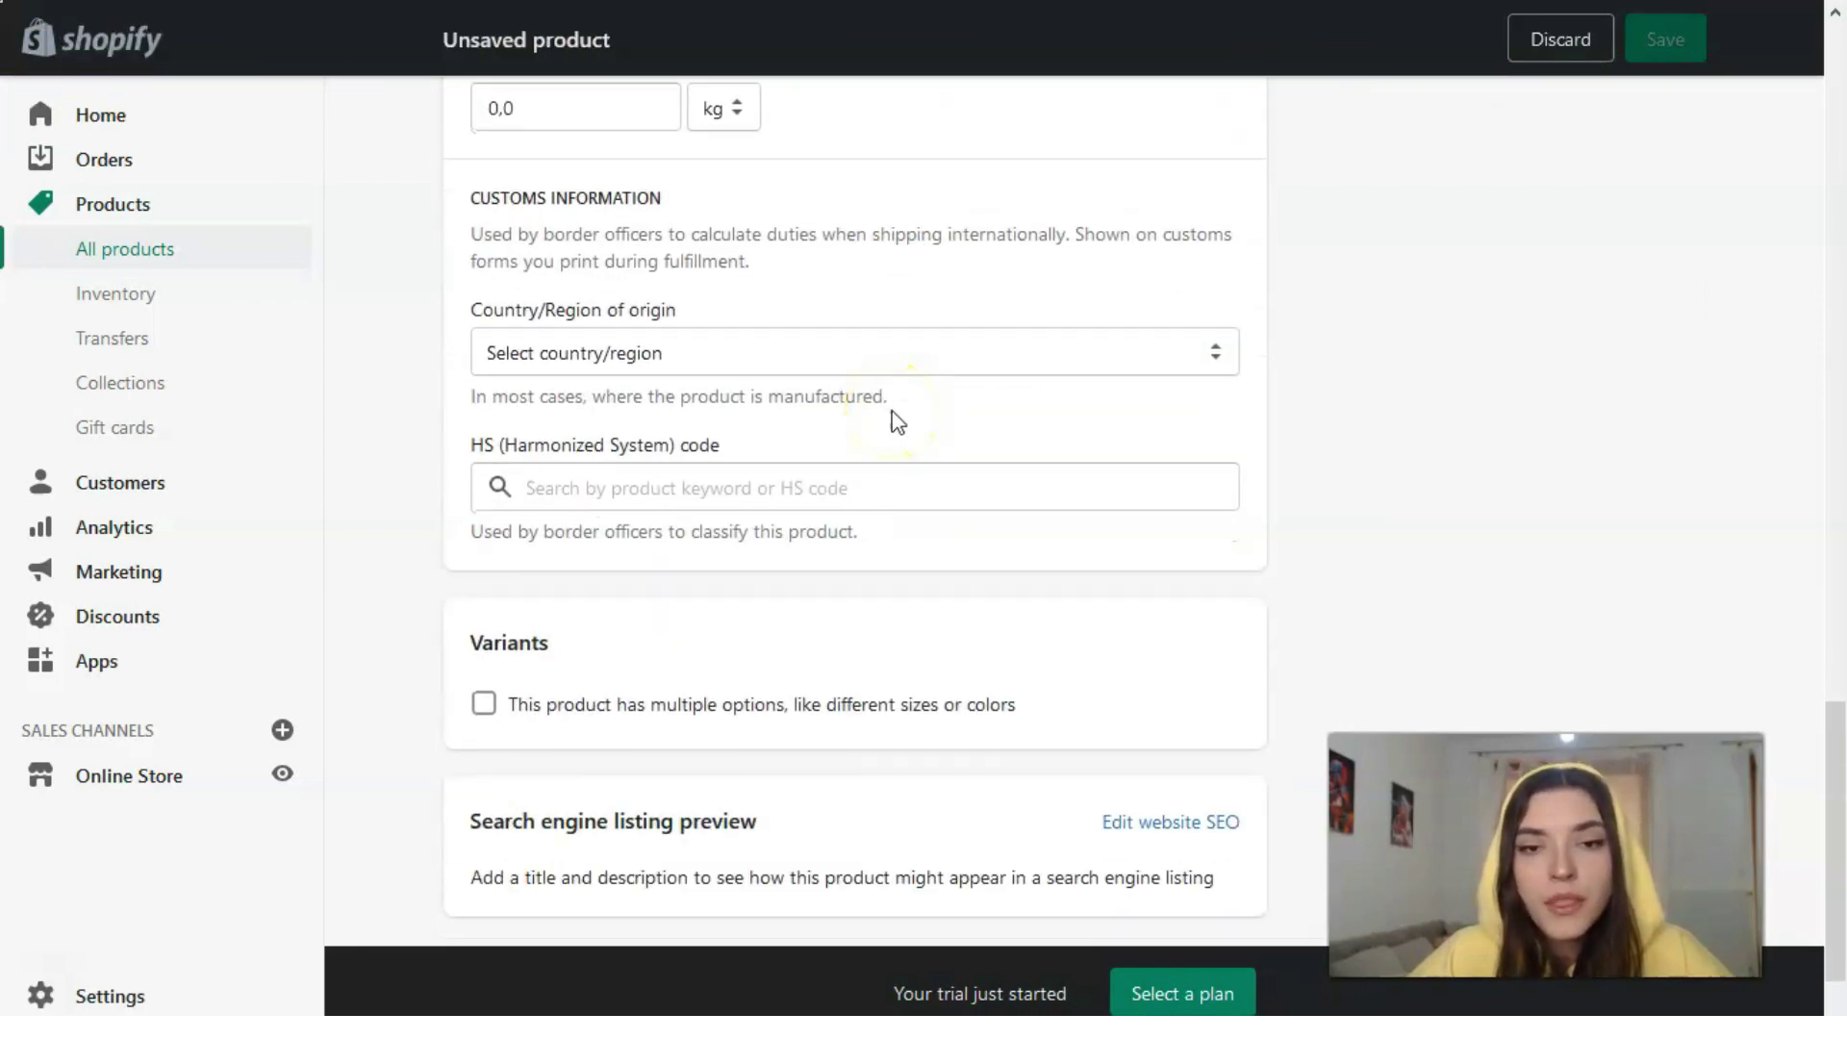
{"action": "scroll", "coordinate": [890, 419], "scroll_direction": "down", "scroll_amount": 1}
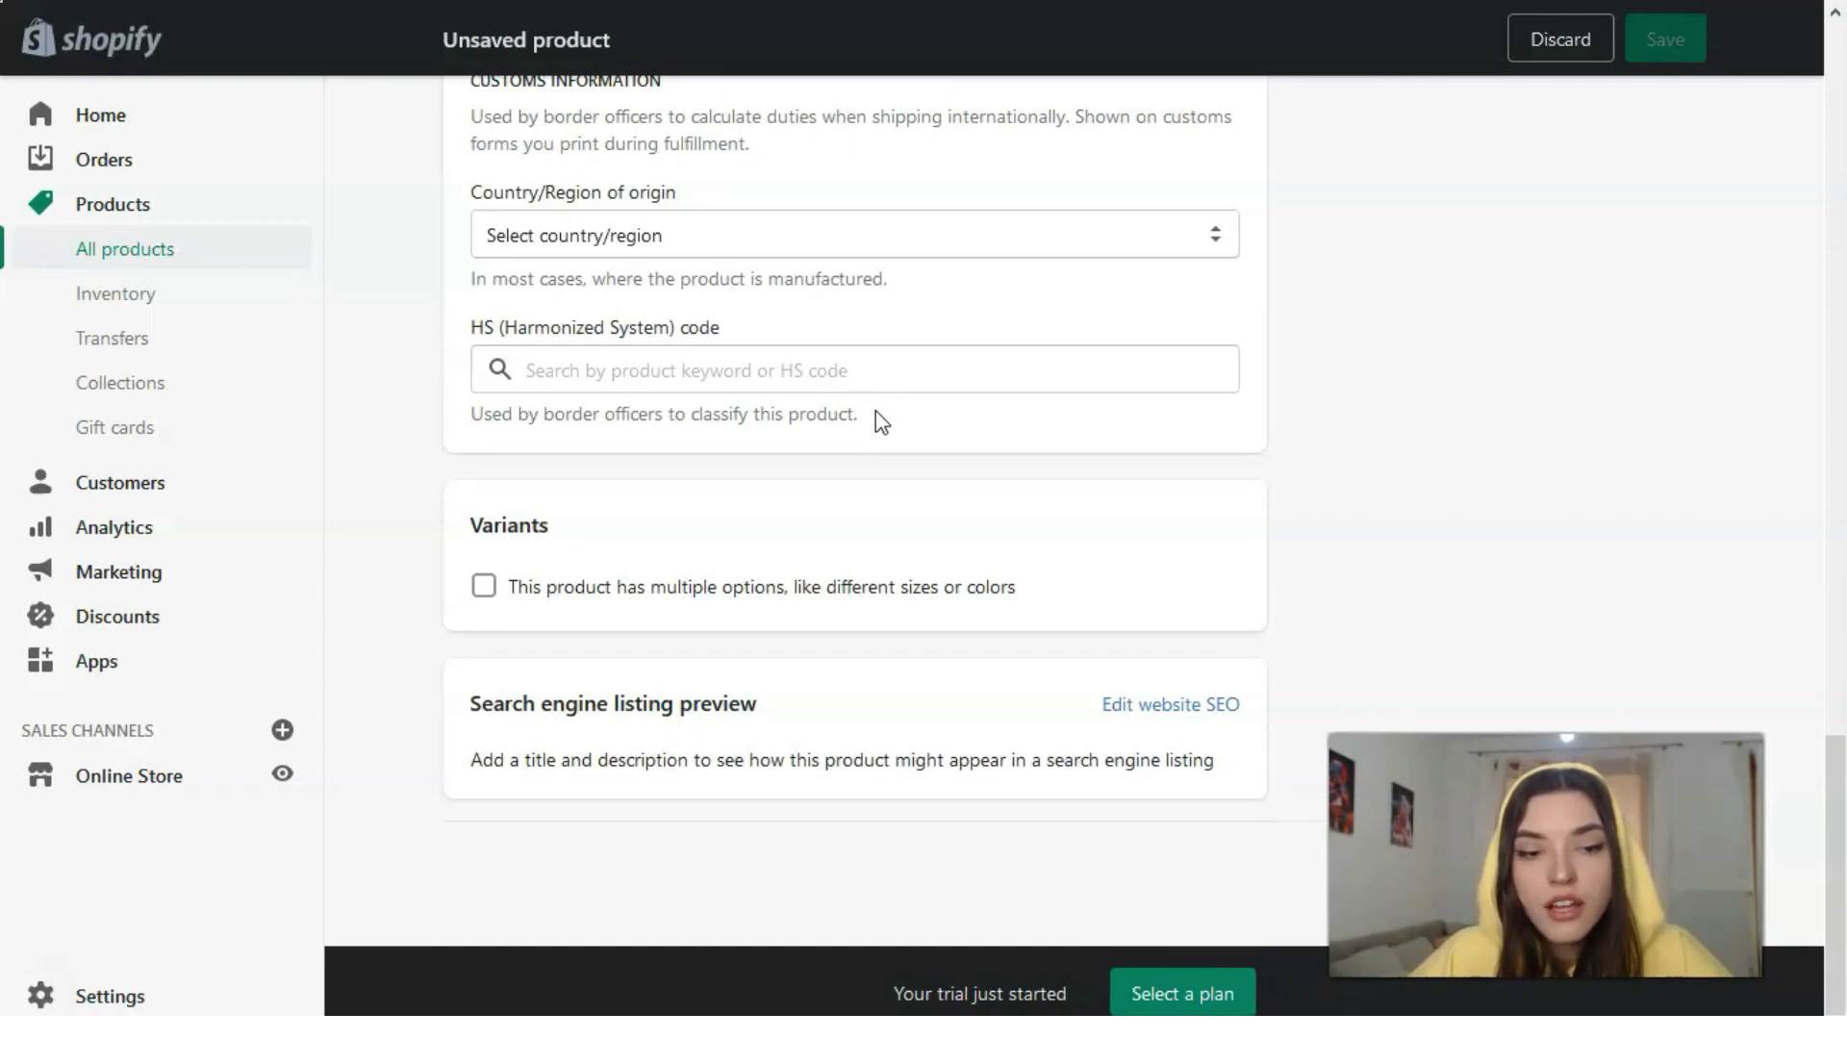
{"action": "scroll", "coordinate": [876, 411], "scroll_direction": "up", "scroll_amount": 8}
{"action": "scroll", "coordinate": [879, 406], "scroll_direction": "up", "scroll_amount": 7}
{"action": "scroll", "coordinate": [879, 406], "scroll_direction": "up", "scroll_amount": 1}
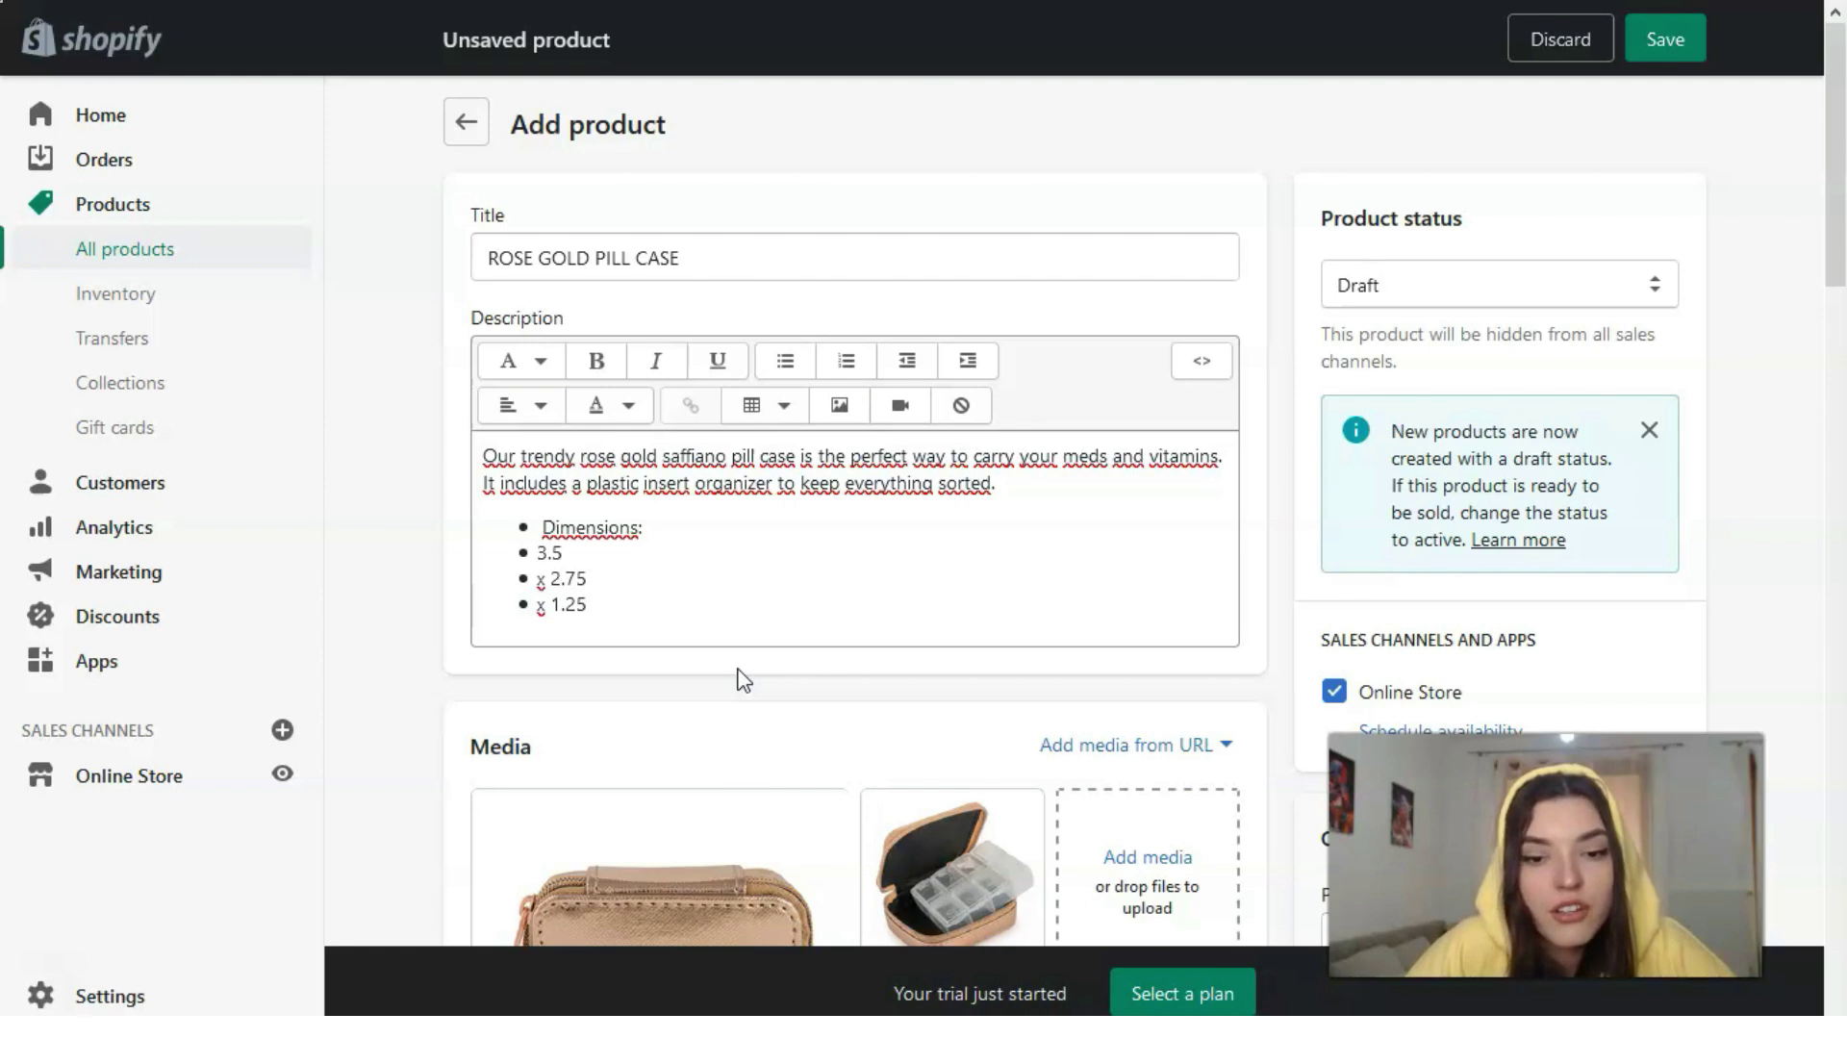
{"action": "scroll", "coordinate": [542, 618], "scroll_direction": "down", "scroll_amount": 5}
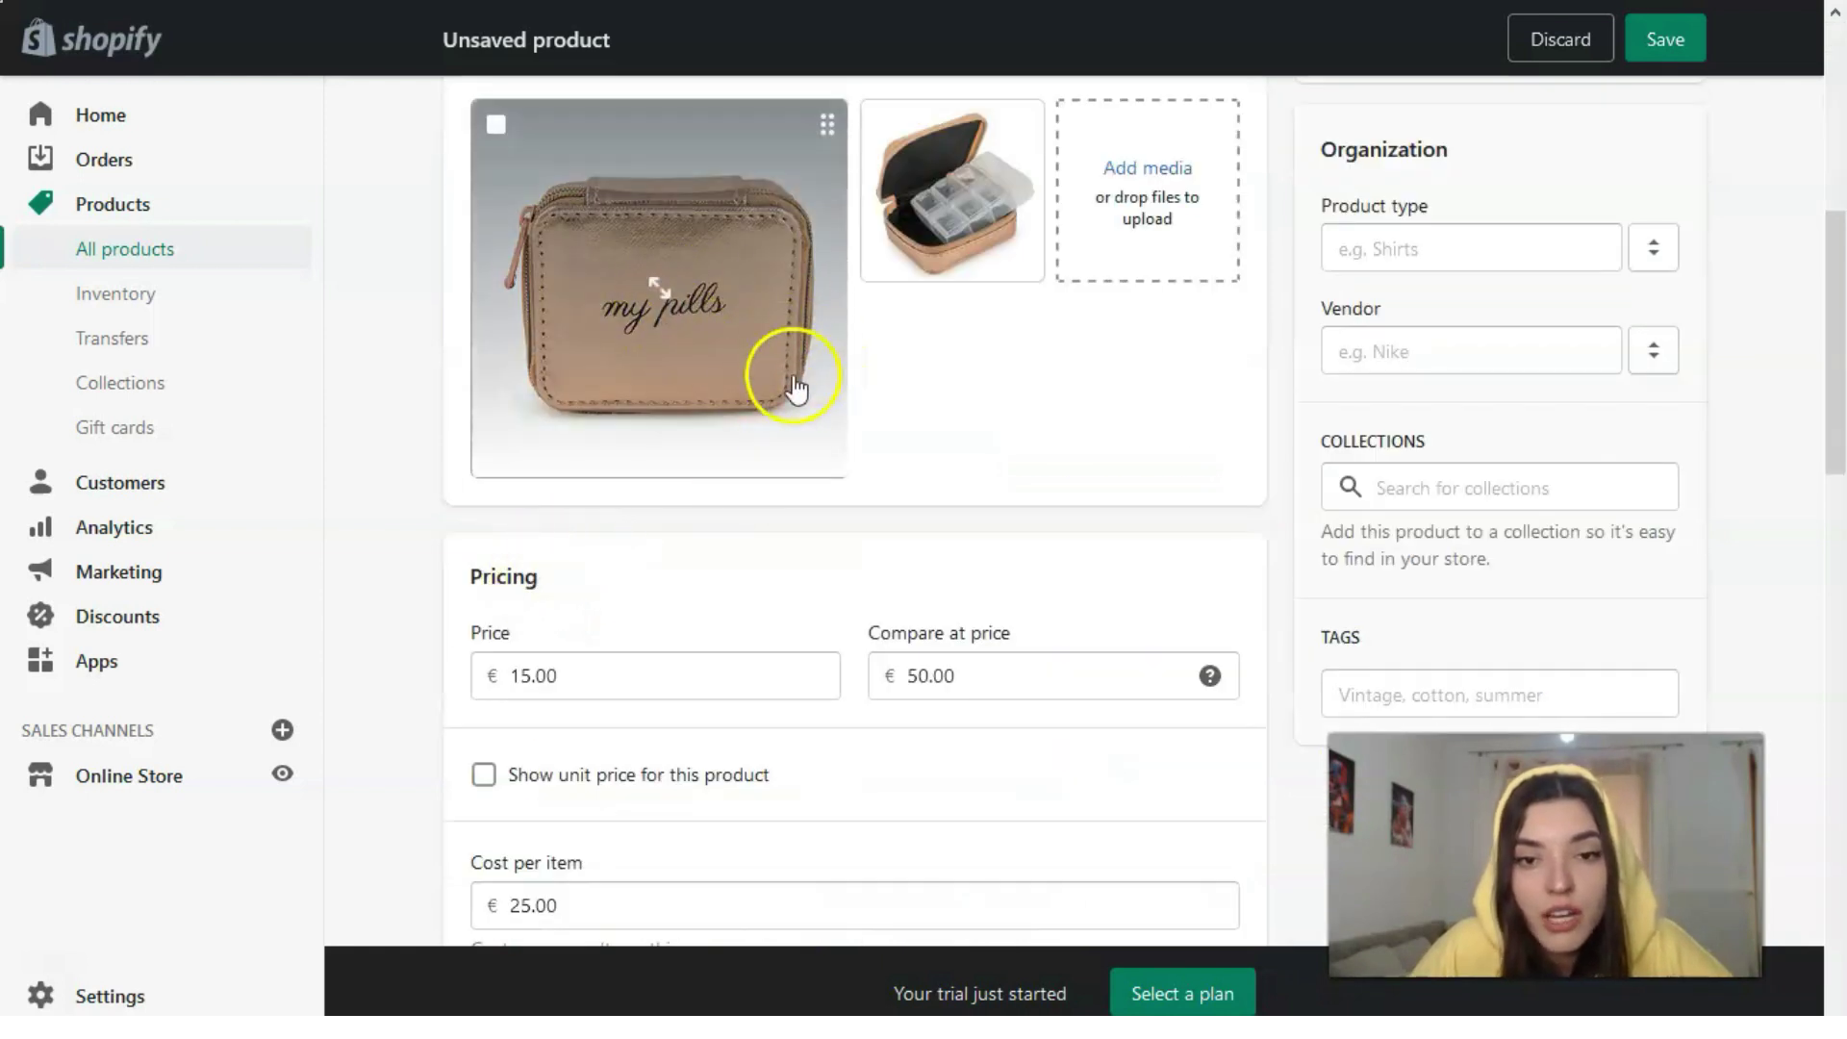
{"action": "scroll", "coordinate": [991, 445], "scroll_direction": "up", "scroll_amount": 3}
{"action": "scroll", "coordinate": [991, 446], "scroll_direction": "down", "scroll_amount": 2}
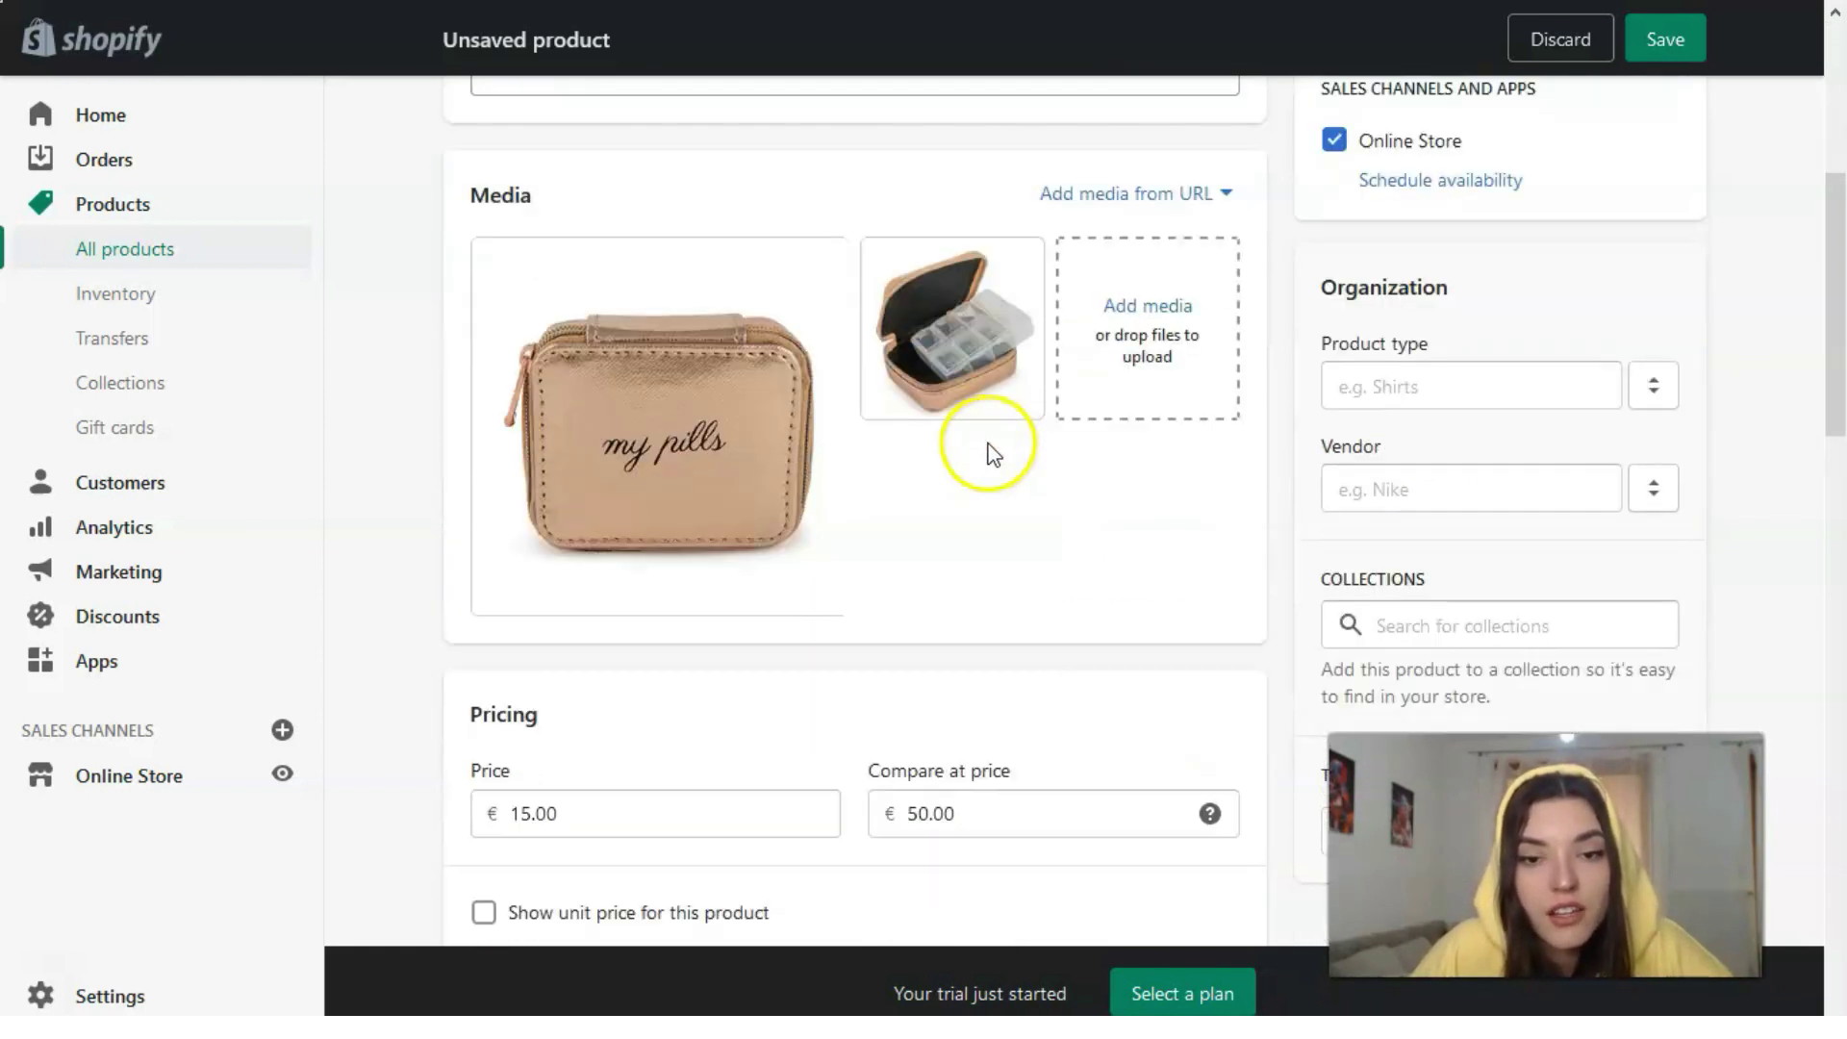
{"action": "scroll", "coordinate": [865, 454], "scroll_direction": "up", "scroll_amount": 3}
{"action": "scroll", "coordinate": [864, 453], "scroll_direction": "up", "scroll_amount": 1}
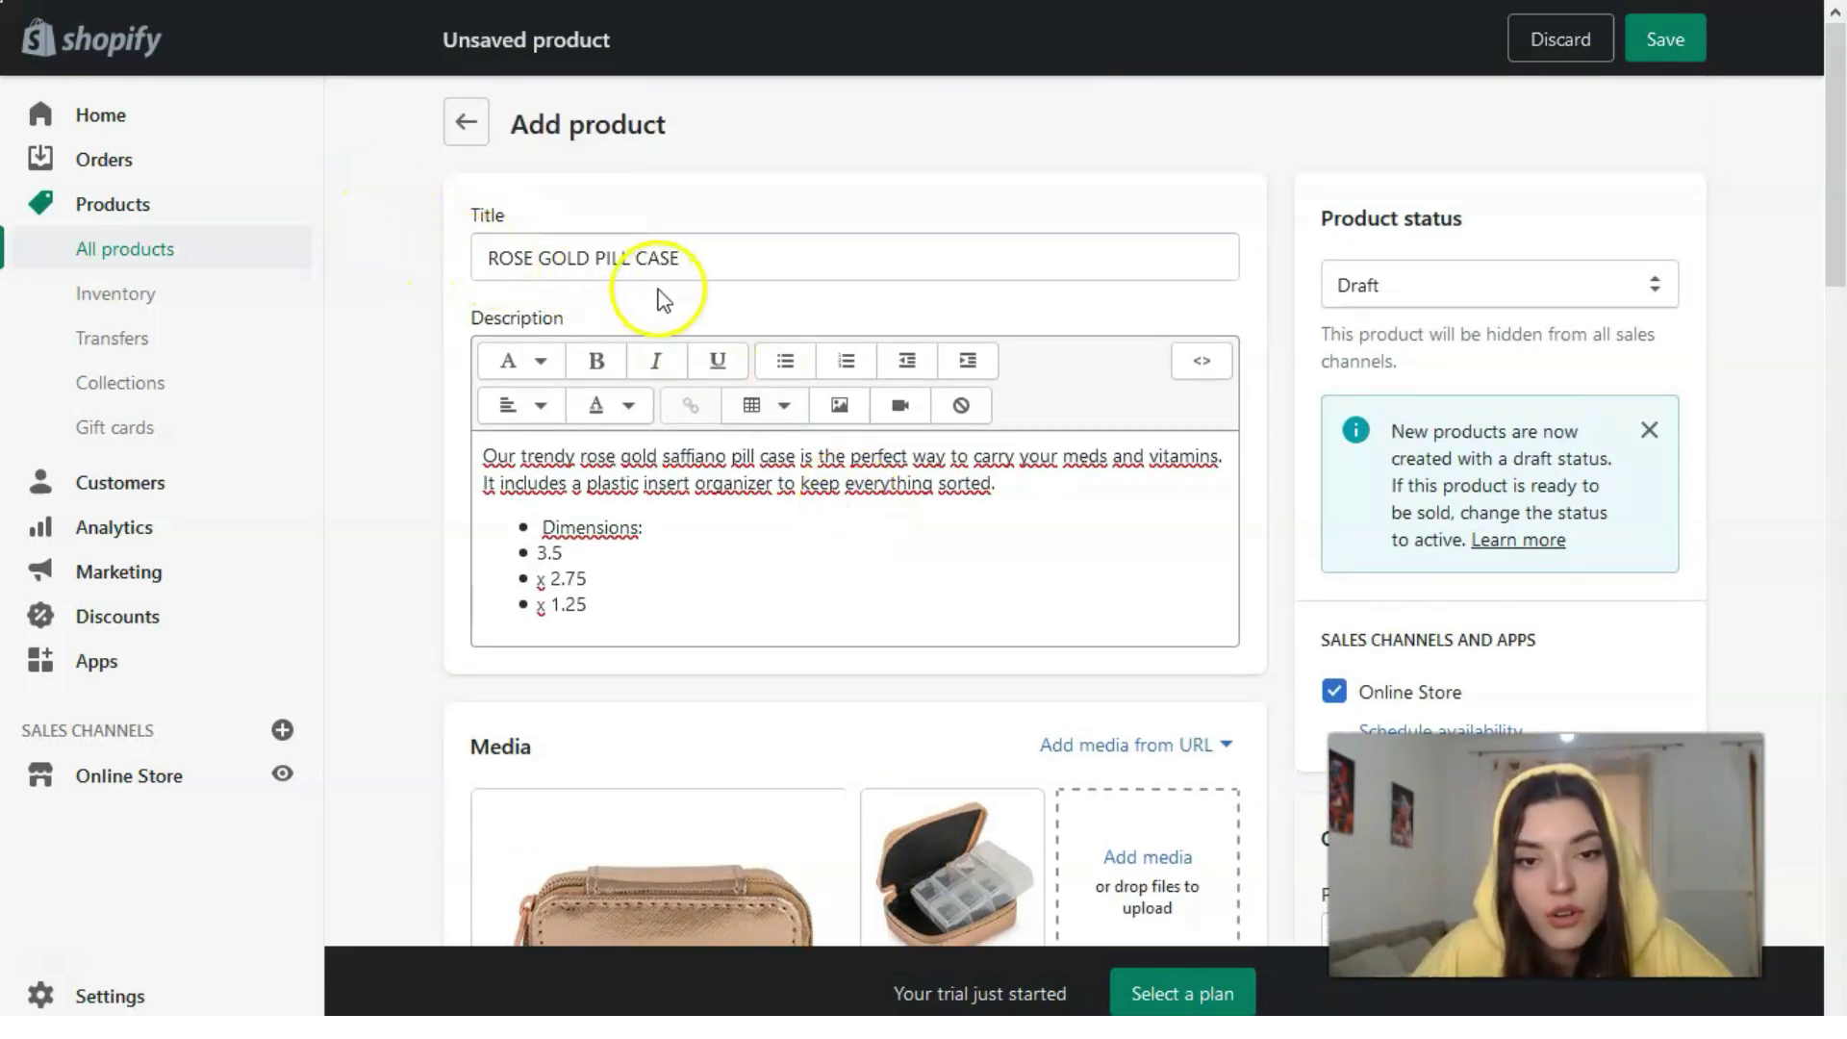
{"action": "scroll", "coordinate": [688, 442], "scroll_direction": "down", "scroll_amount": 2}
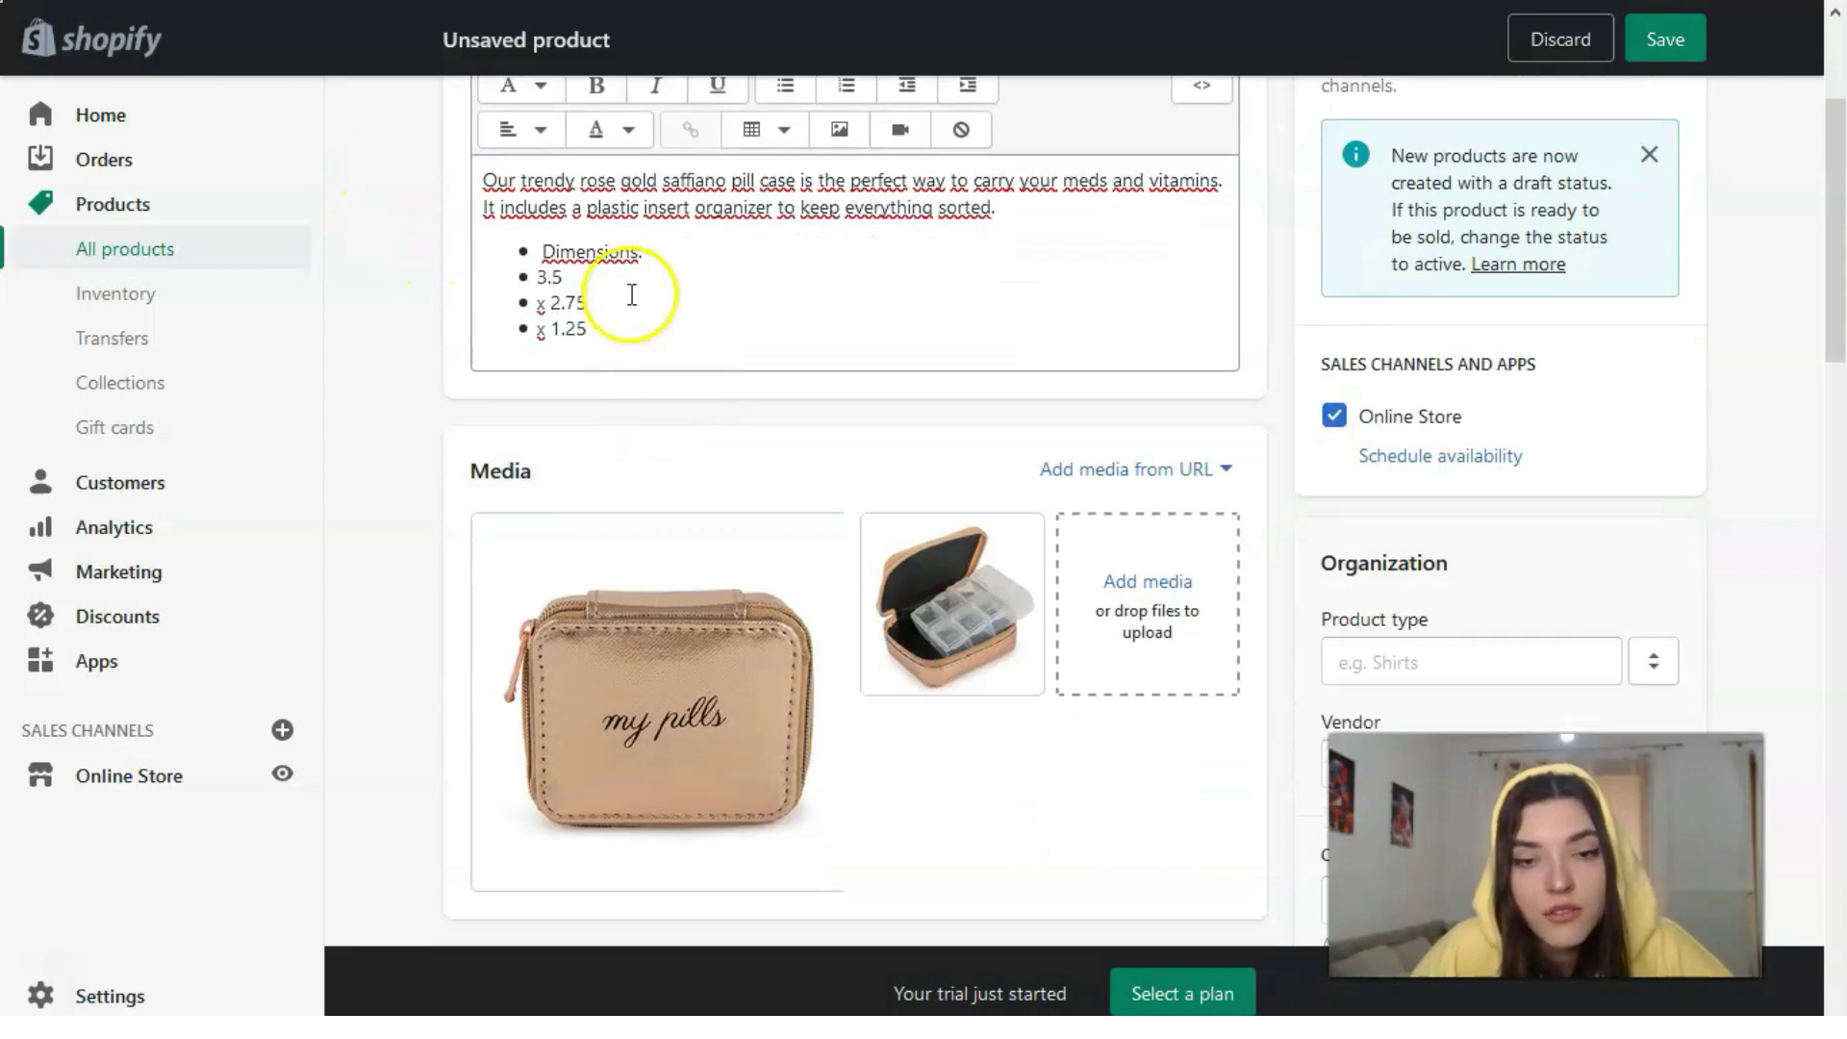
{"action": "scroll", "coordinate": [531, 433], "scroll_direction": "down", "scroll_amount": 1}
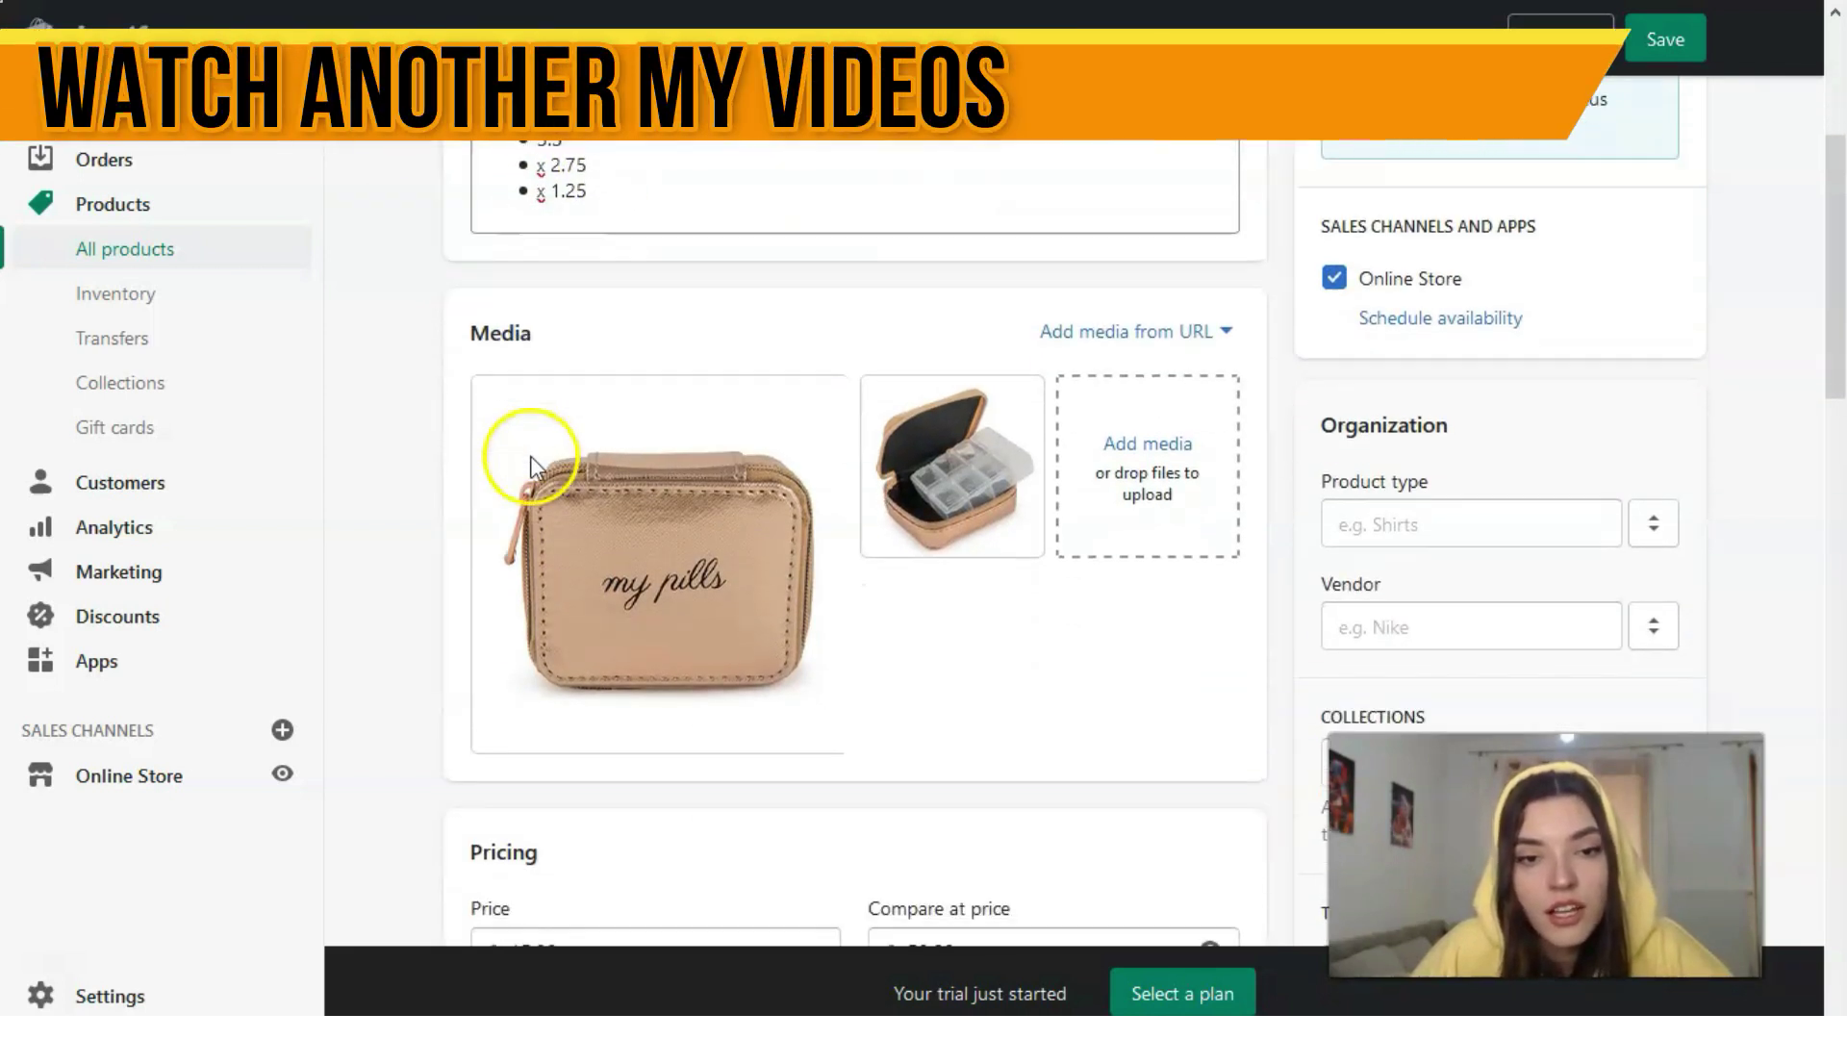
Preview both rose gold pill case photos full-size, ending on the first.
{"action": "left_click", "coordinate": [645, 493]}
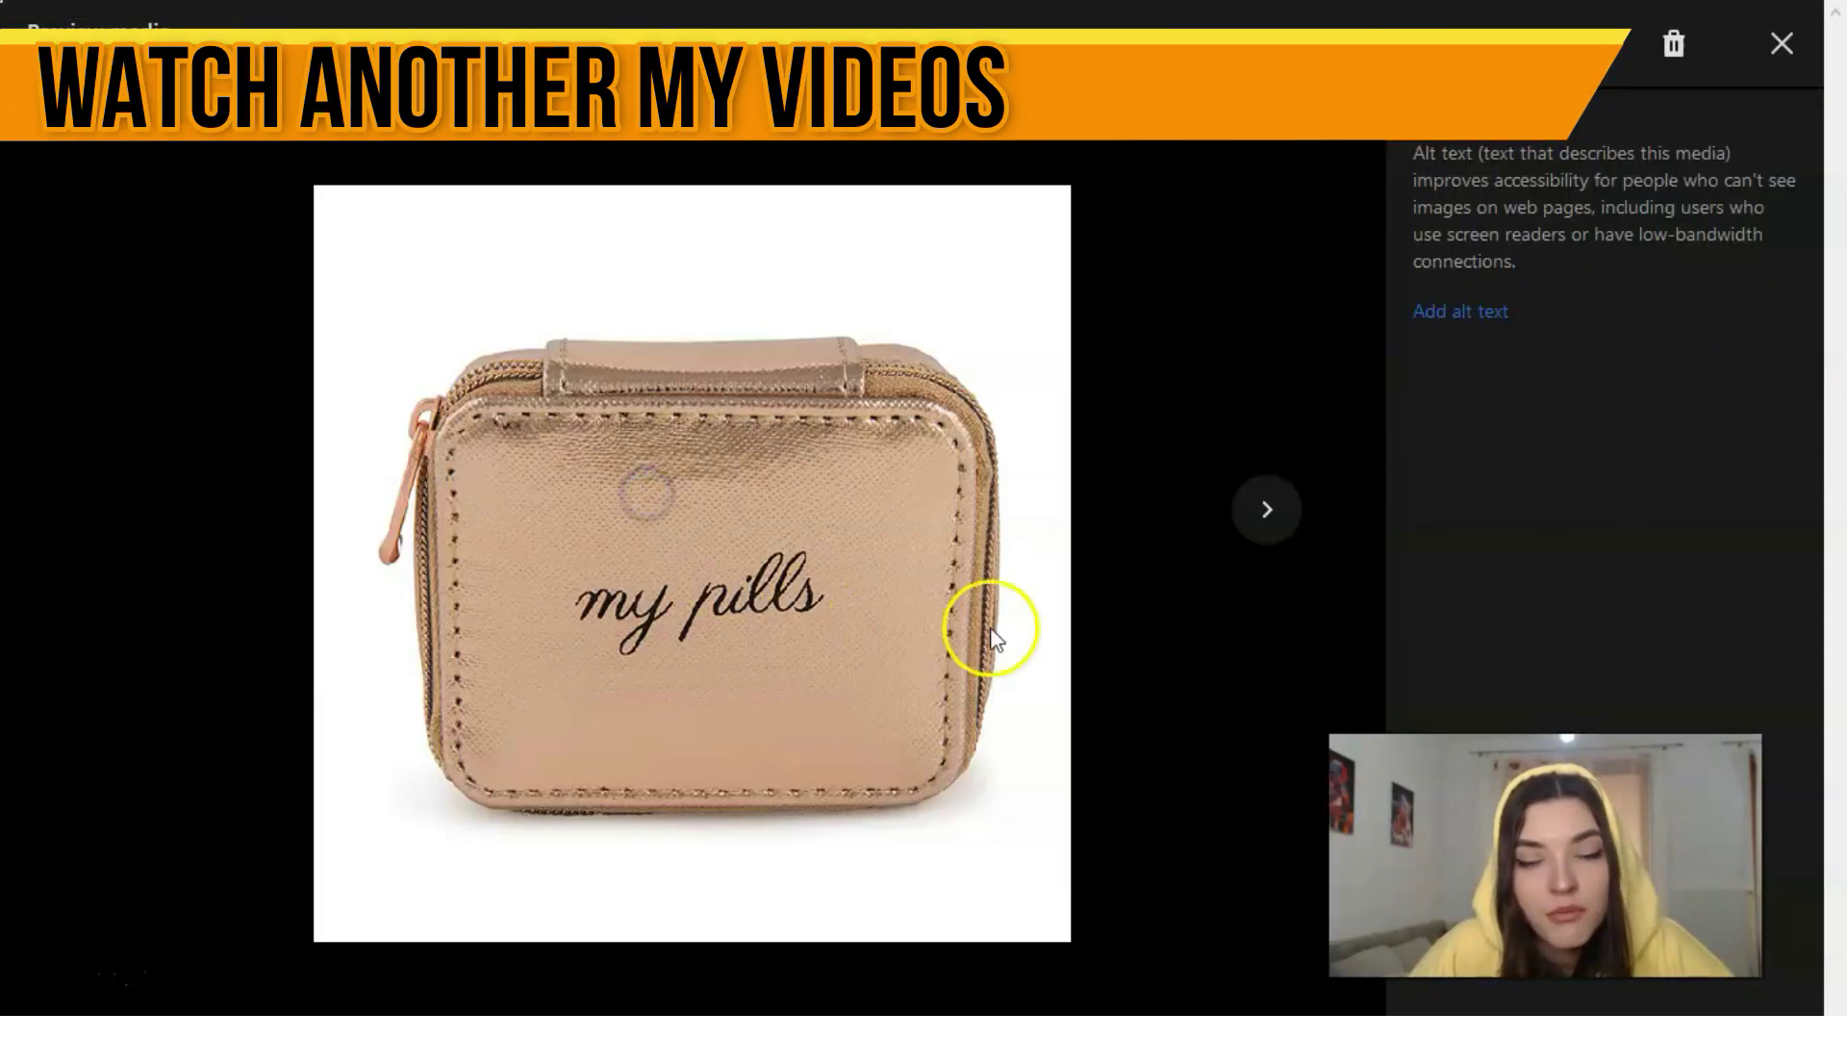
{"action": "left_click", "coordinate": [1290, 522]}
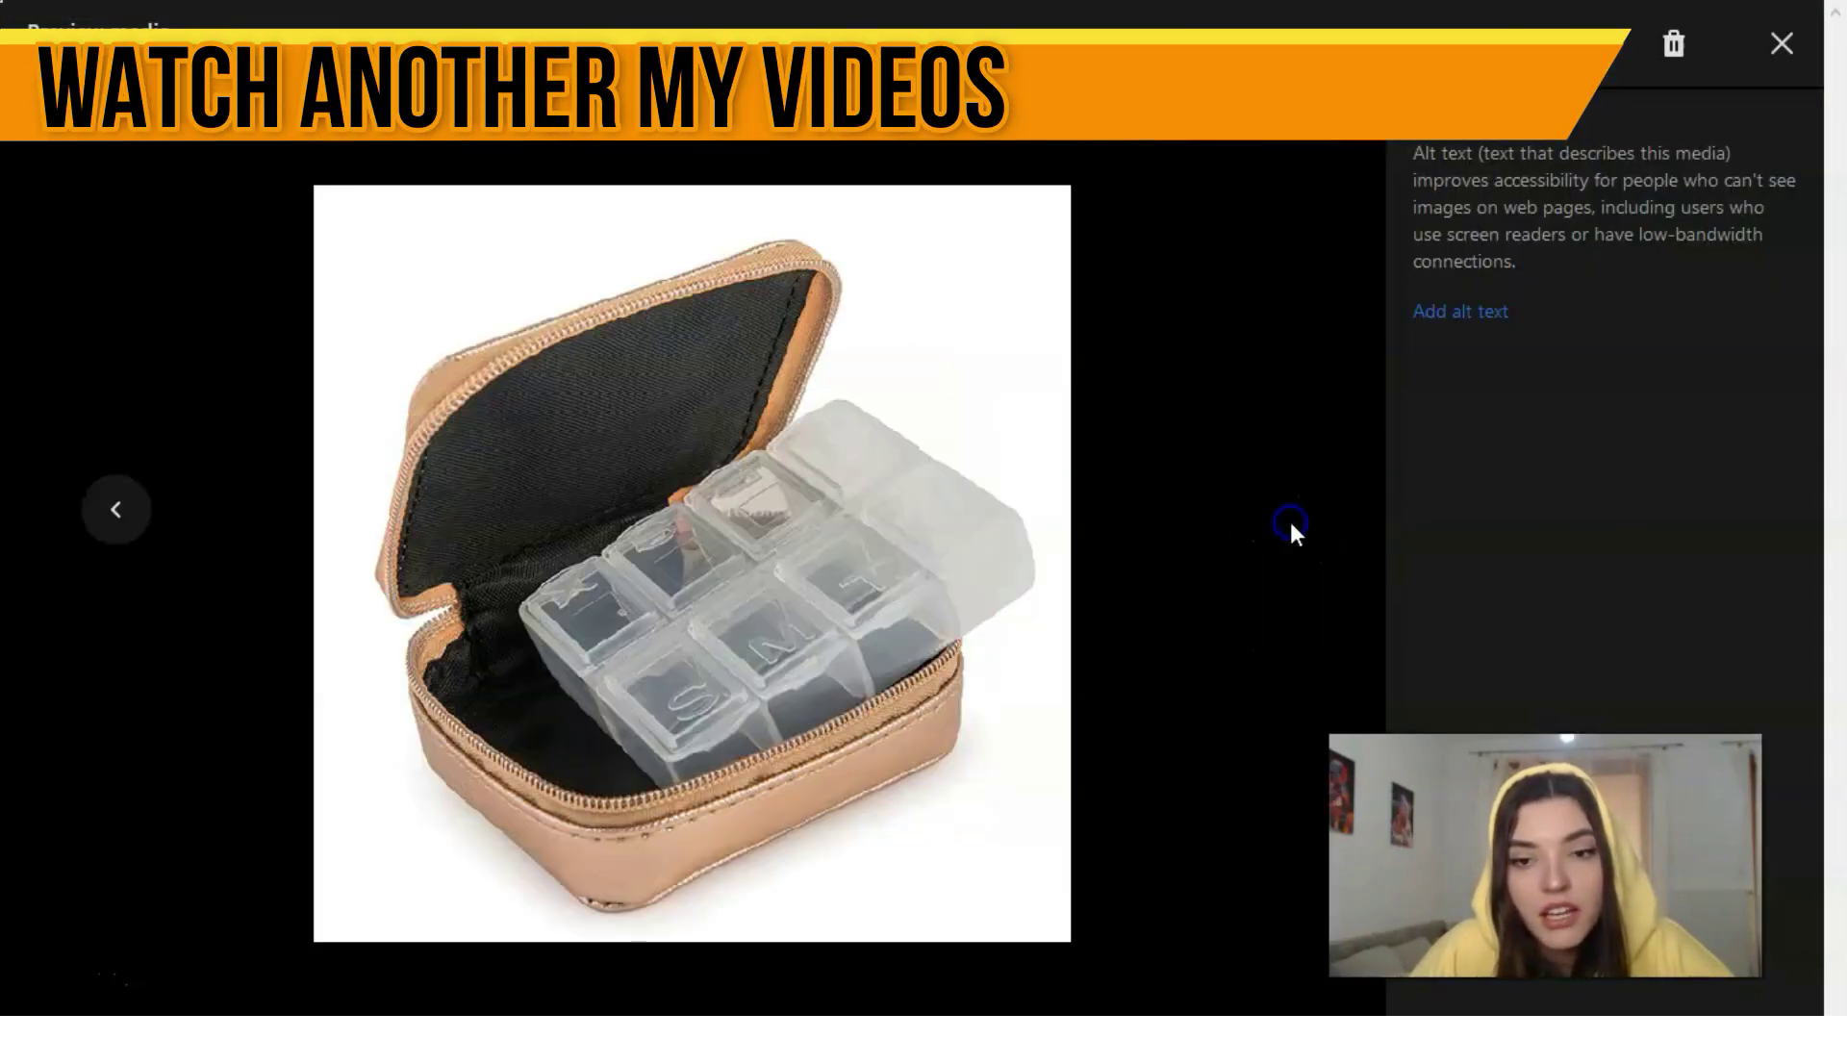
{"action": "left_click", "coordinate": [112, 520]}
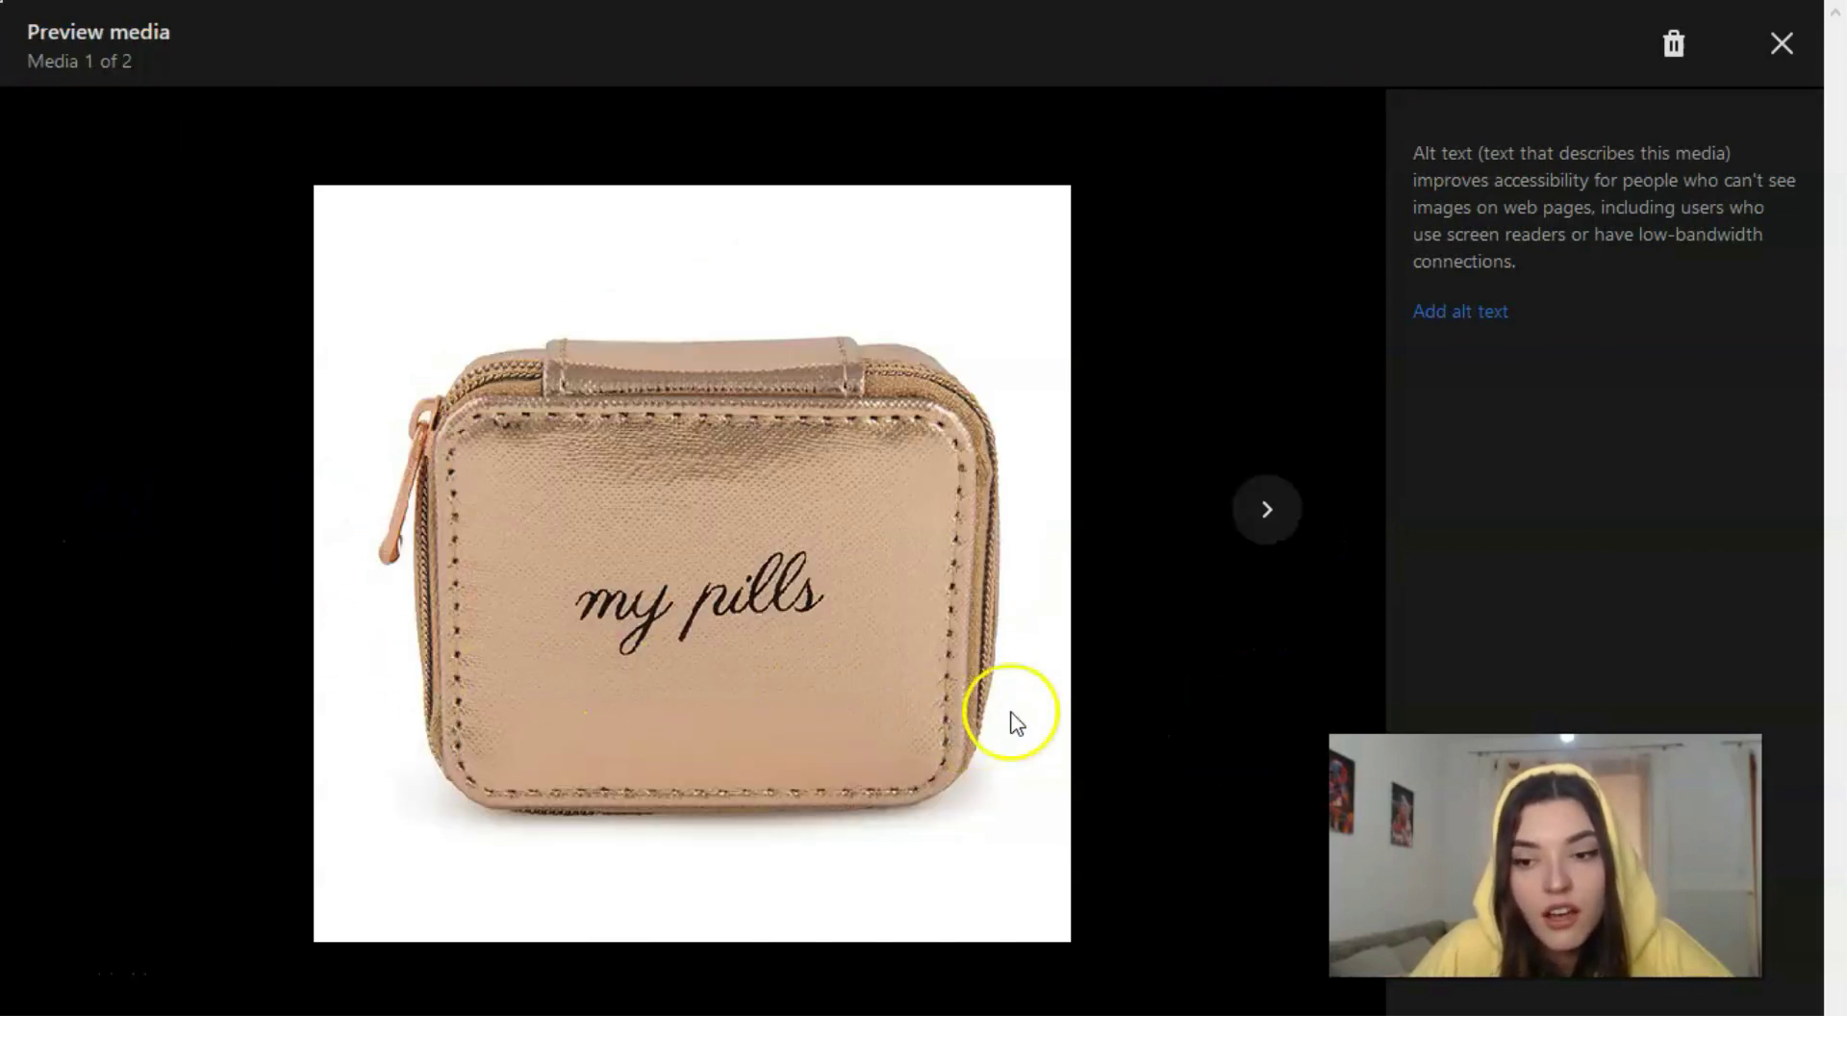
Save the rose gold pill case as a draft with SKU #M31098, 3 in stock, 300 g, China origin.
{"action": "left_click", "coordinate": [1781, 43]}
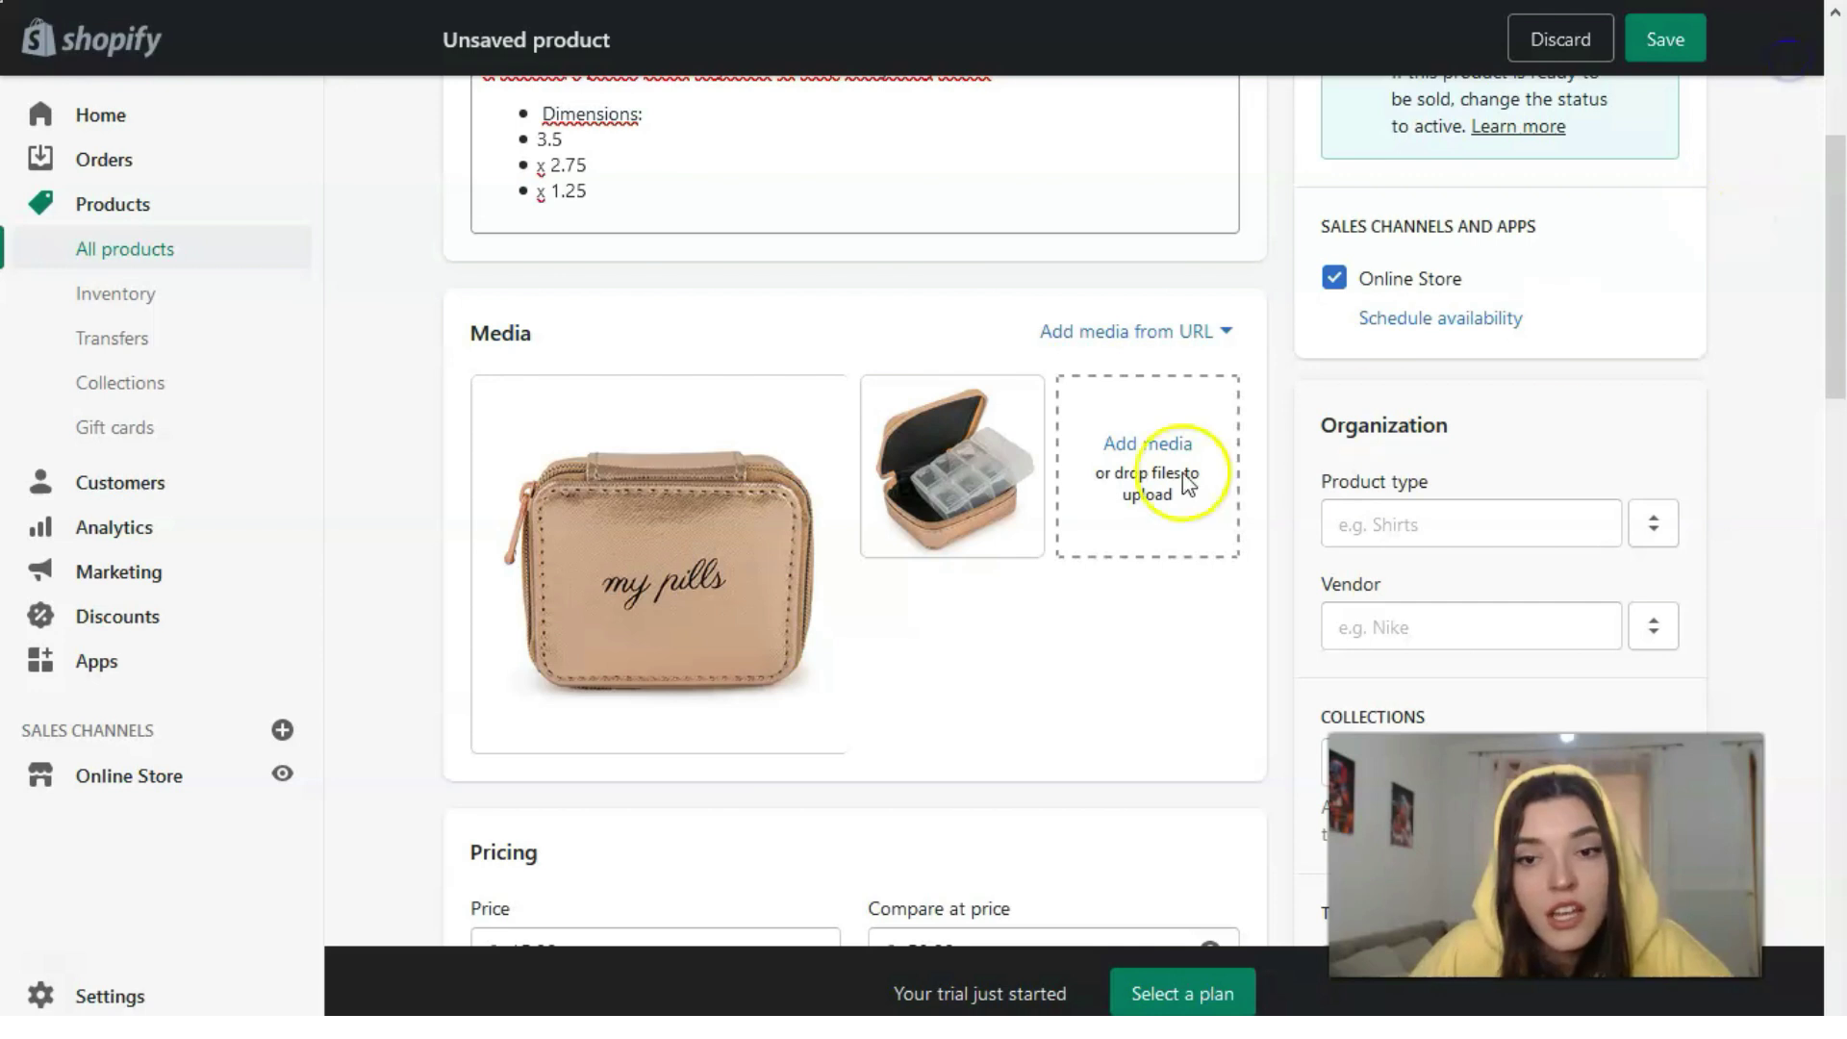
{"action": "scroll", "coordinate": [994, 588], "scroll_direction": "down", "scroll_amount": 2}
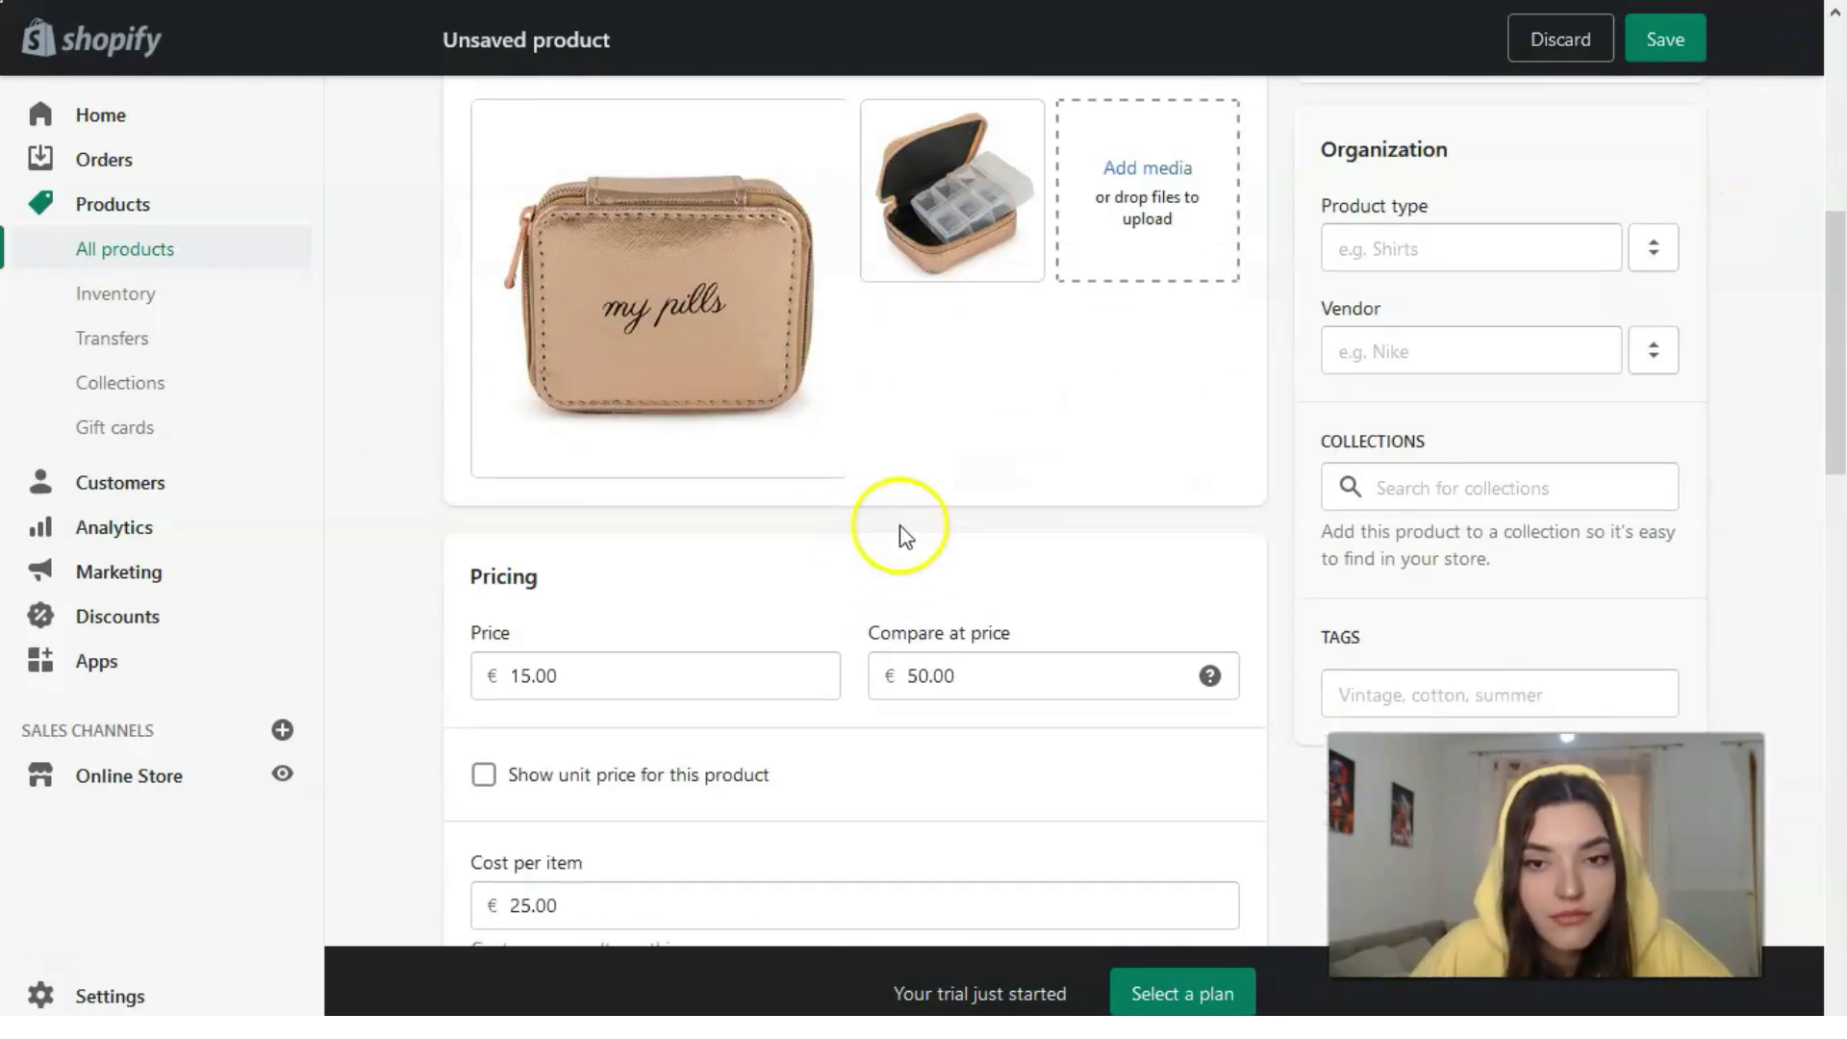
{"action": "scroll", "coordinate": [775, 533], "scroll_direction": "down", "scroll_amount": 2}
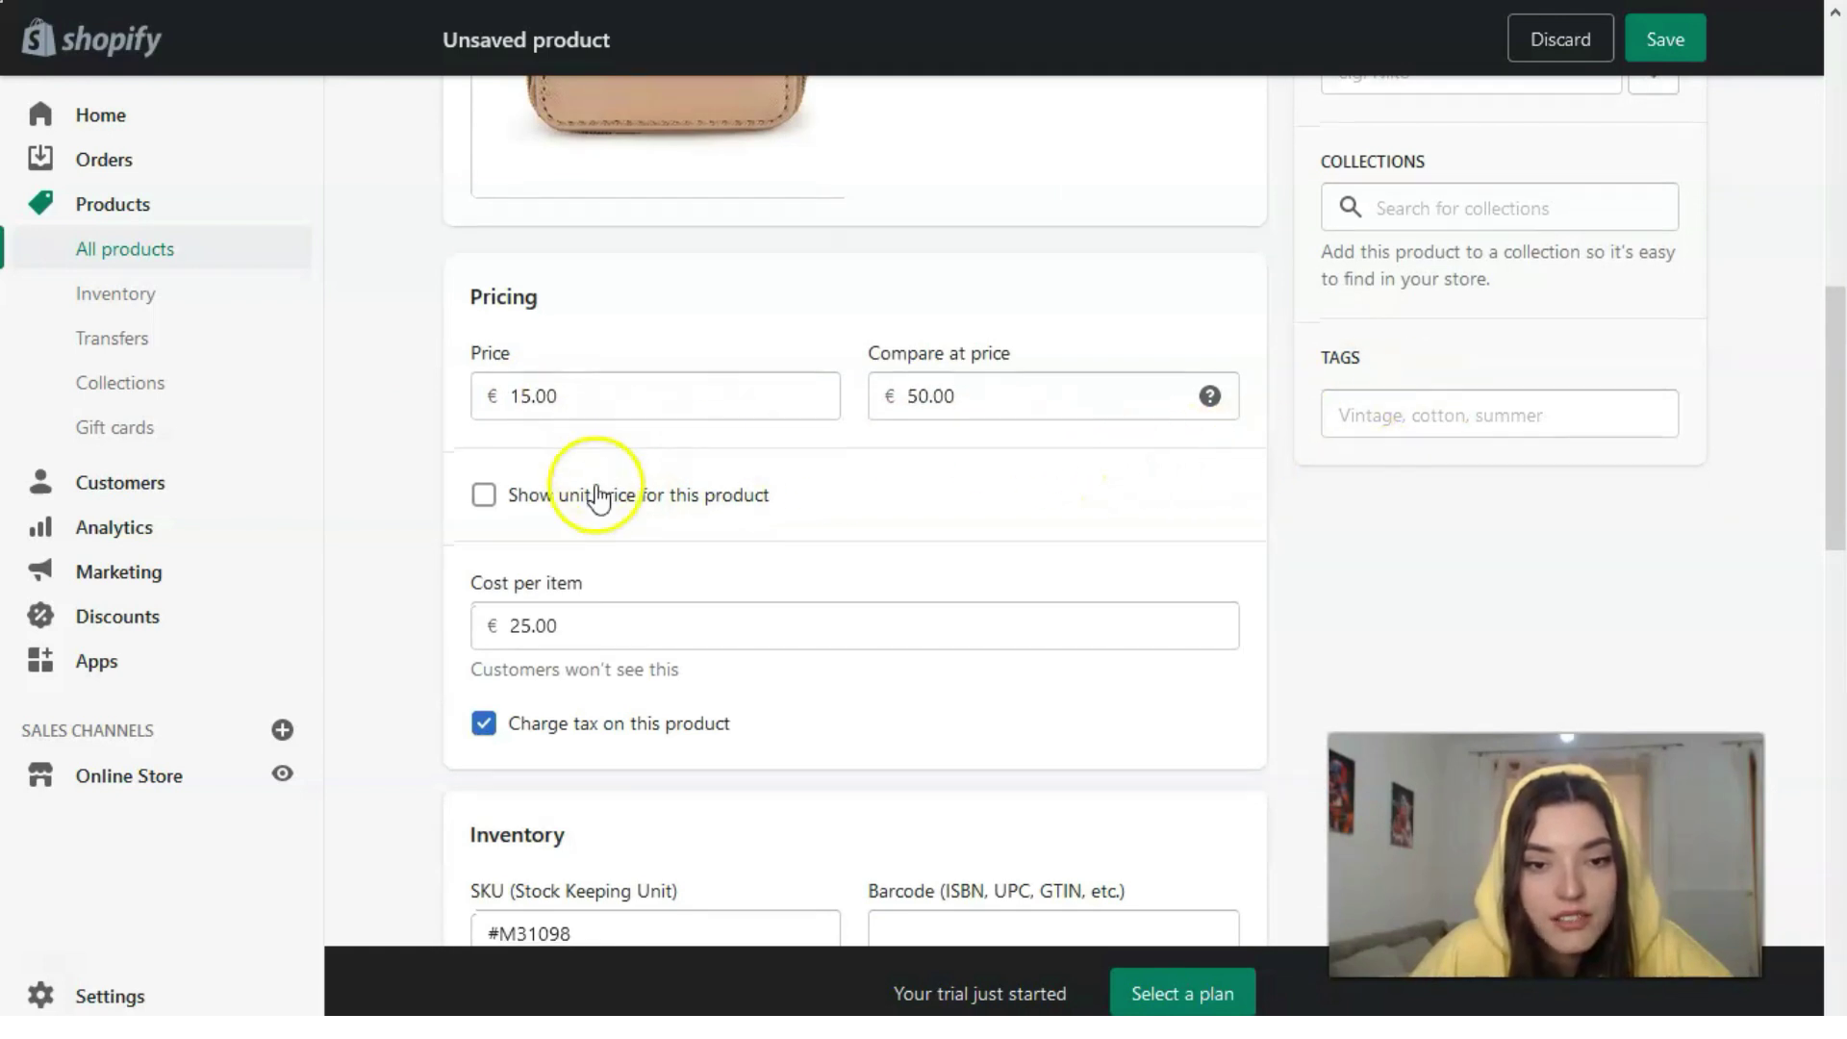
{"action": "scroll", "coordinate": [597, 496], "scroll_direction": "down", "scroll_amount": 2}
{"action": "scroll", "coordinate": [605, 480], "scroll_direction": "down", "scroll_amount": 1}
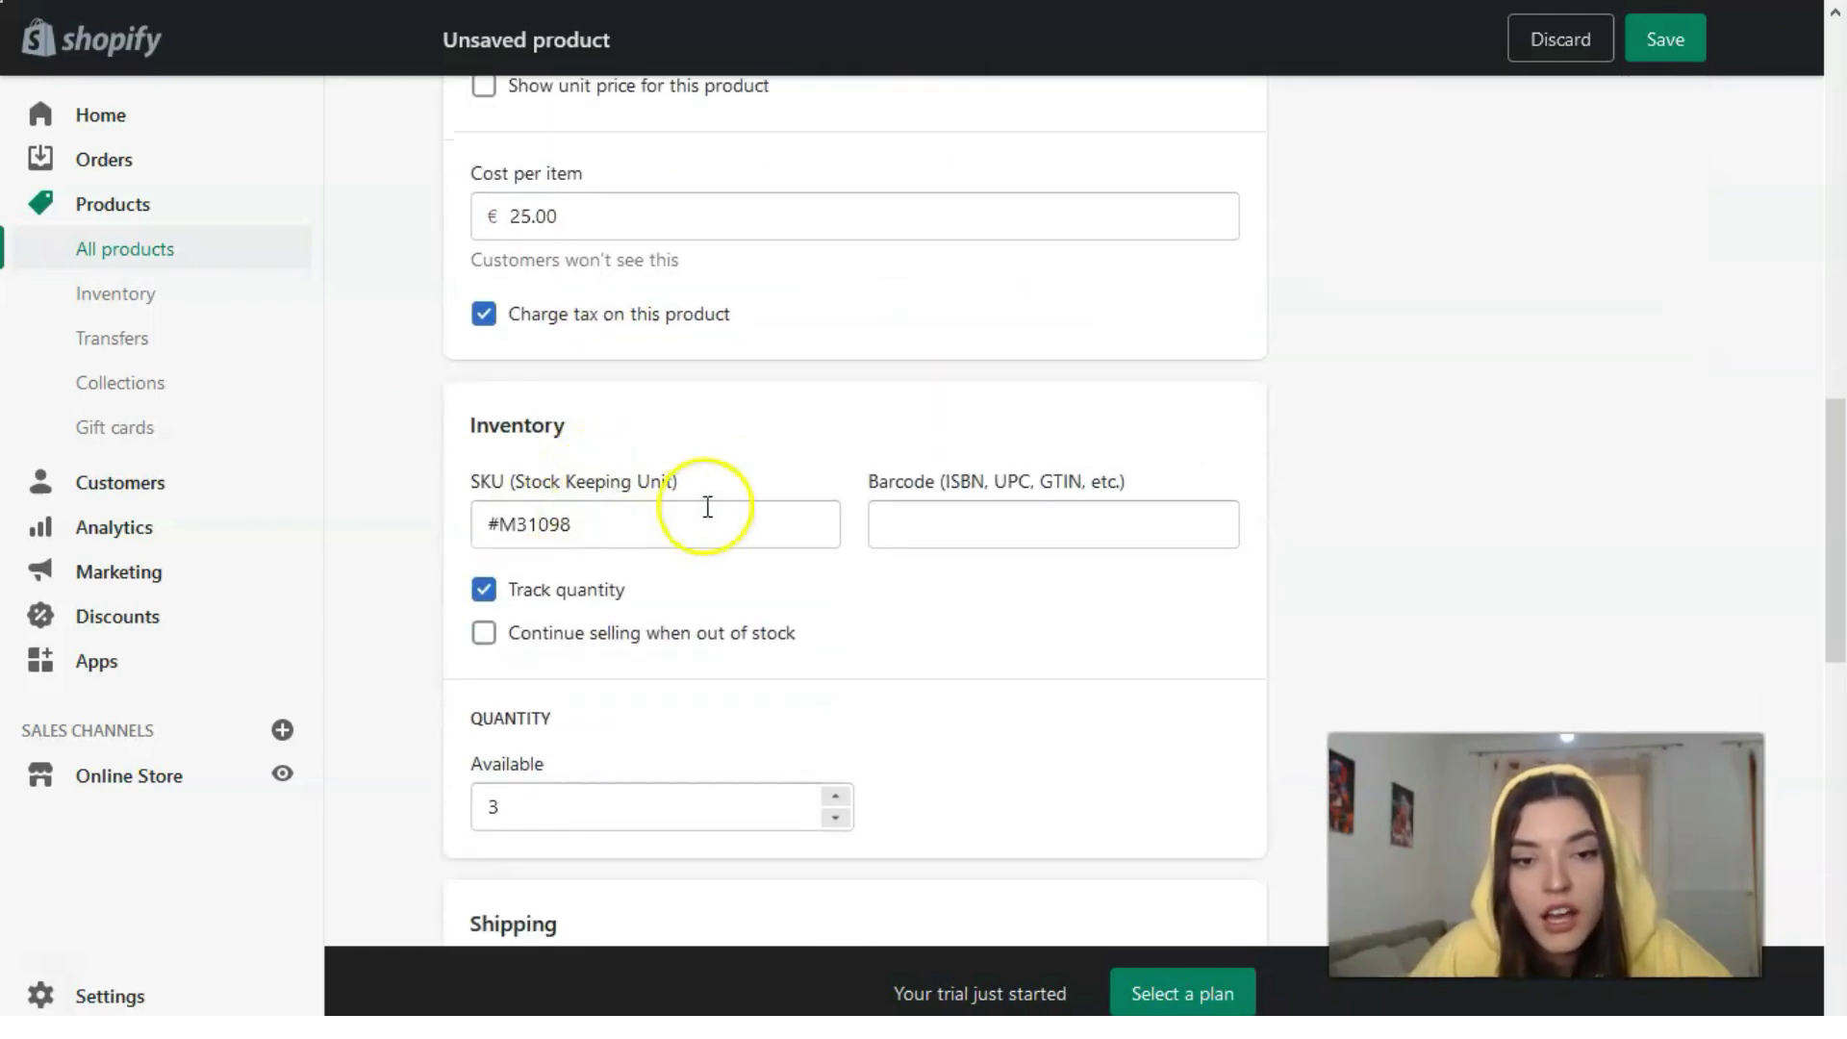
{"action": "scroll", "coordinate": [825, 465], "scroll_direction": "down", "scroll_amount": 1}
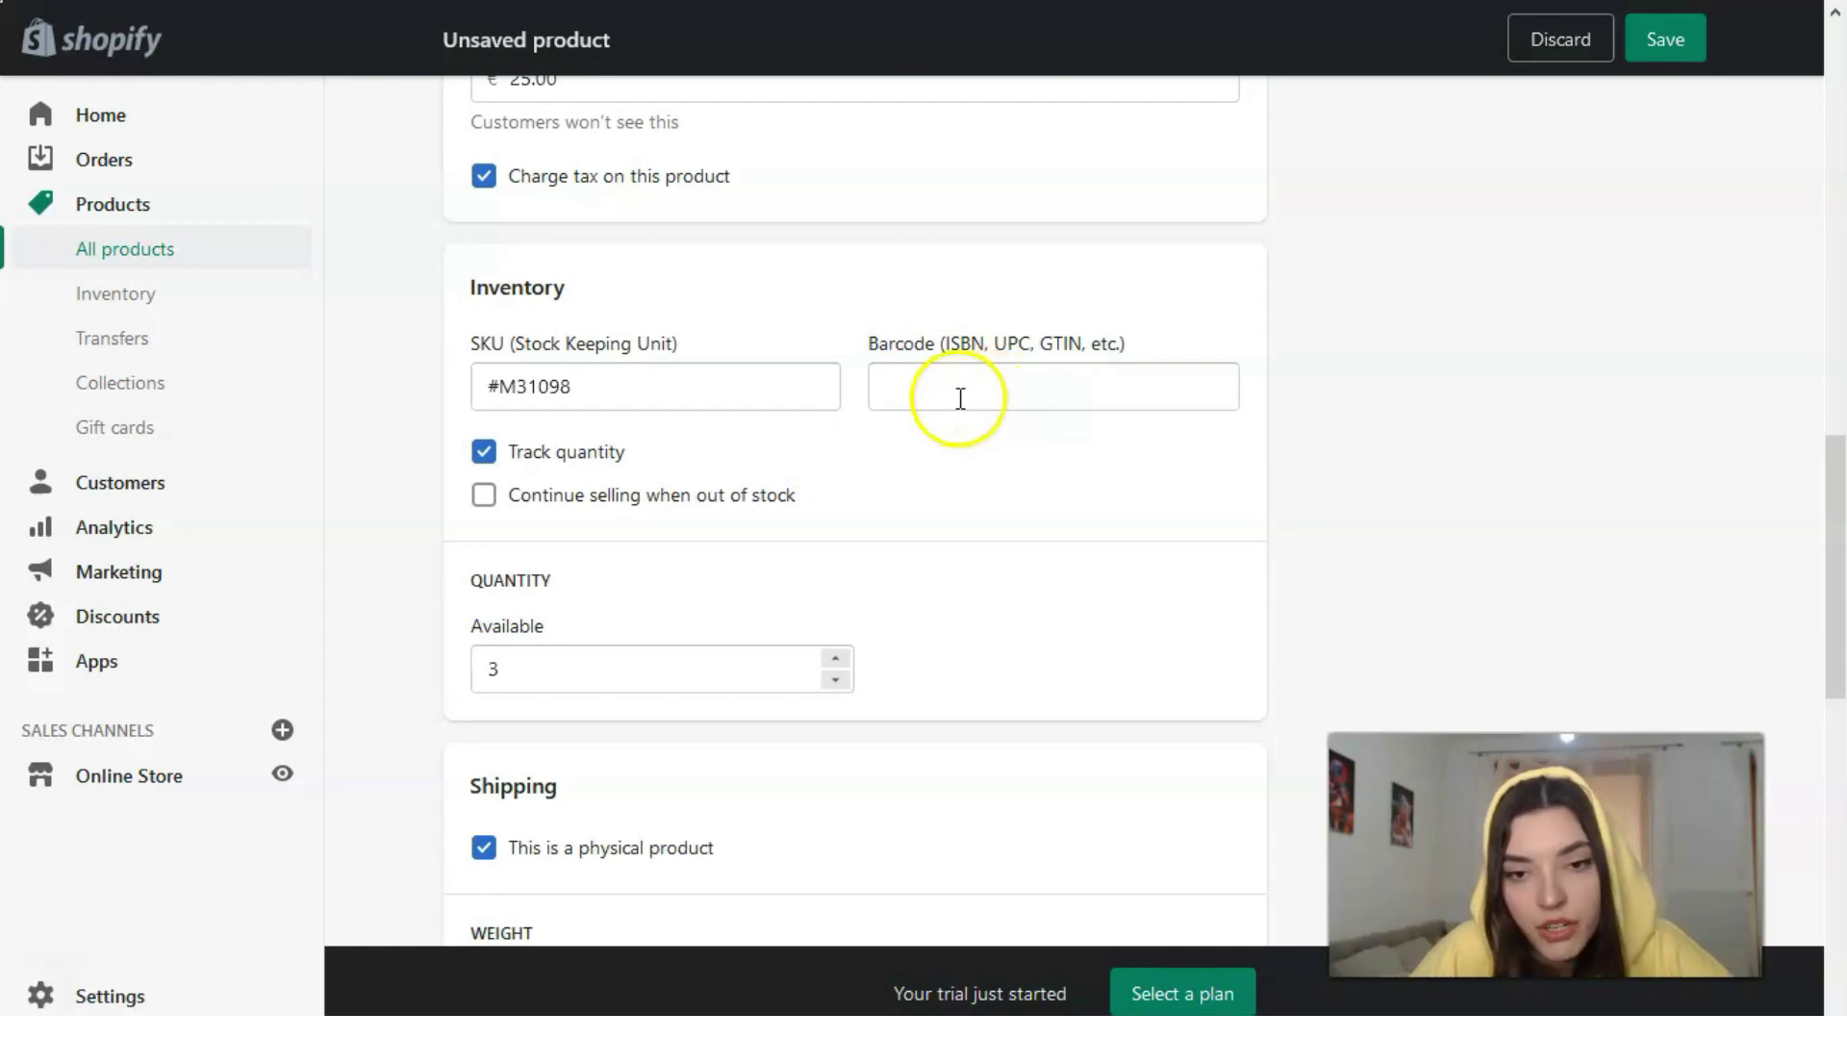
{"action": "scroll", "coordinate": [1026, 469], "scroll_direction": "down", "scroll_amount": 1}
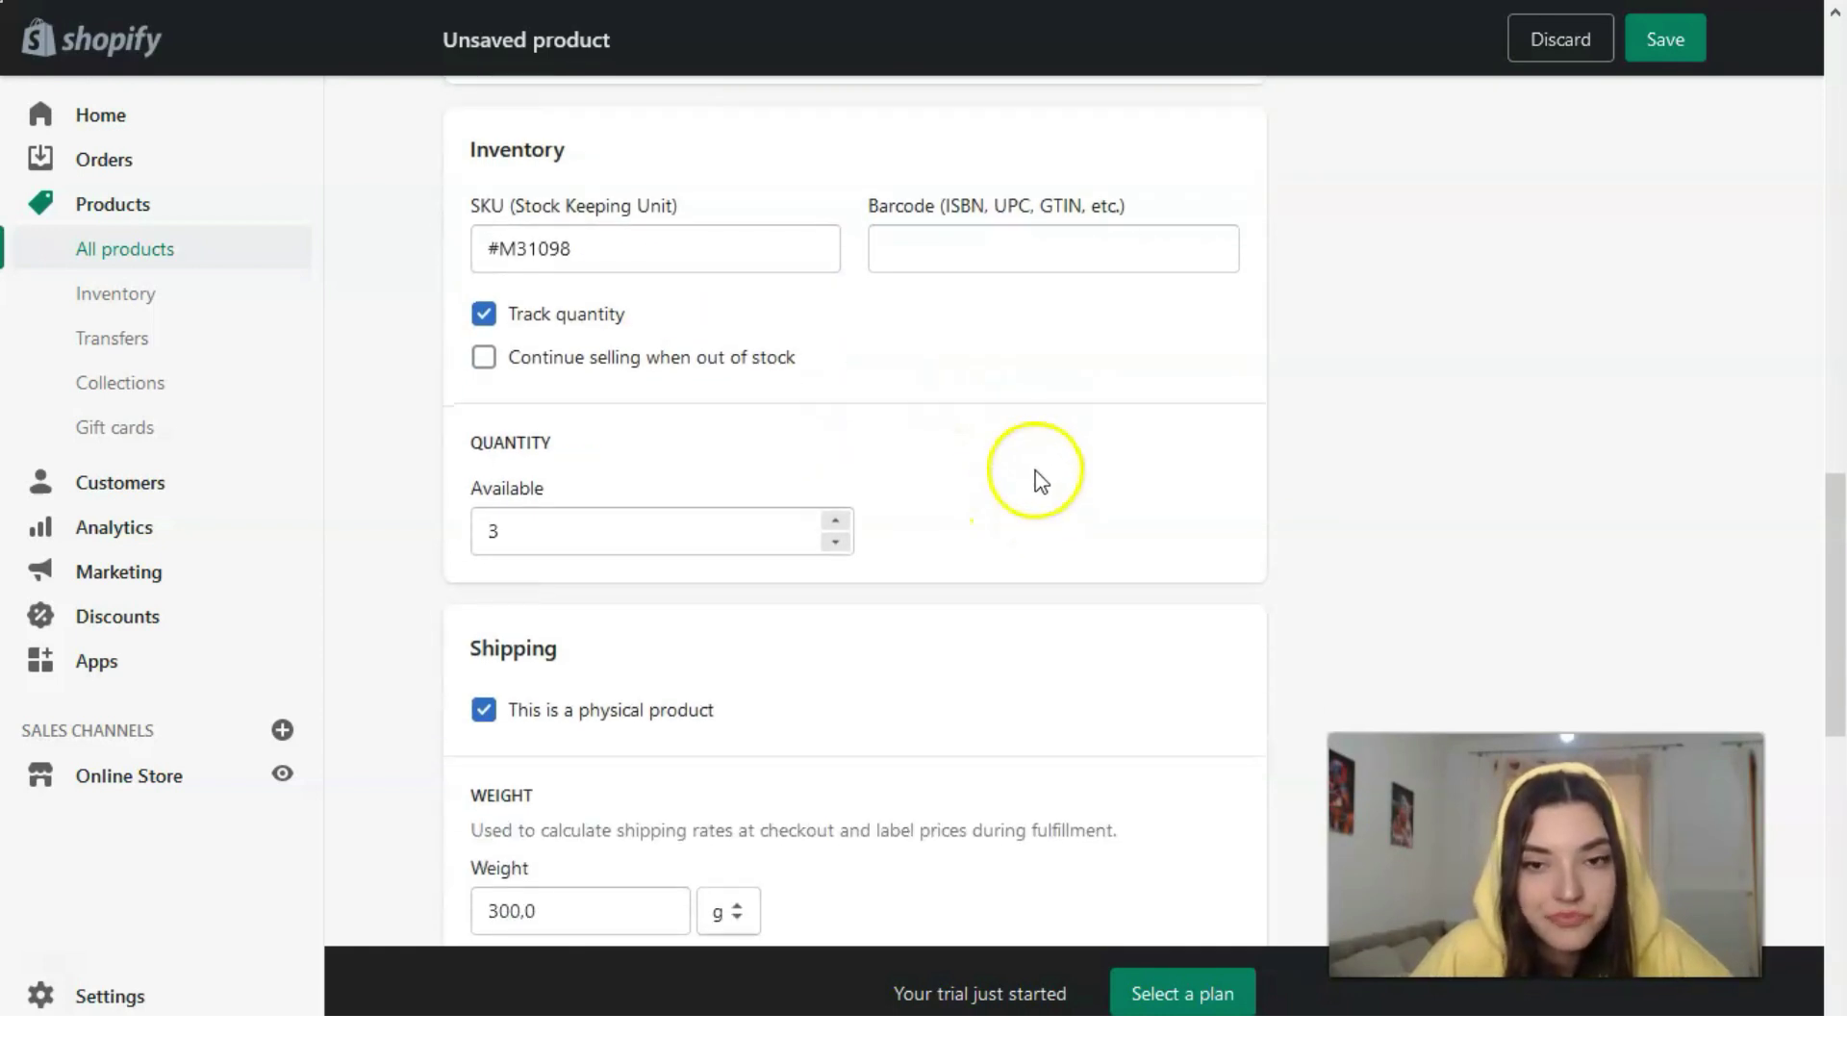
{"action": "scroll", "coordinate": [1039, 476], "scroll_direction": "down", "scroll_amount": 3}
{"action": "scroll", "coordinate": [871, 433], "scroll_direction": "up", "scroll_amount": 1}
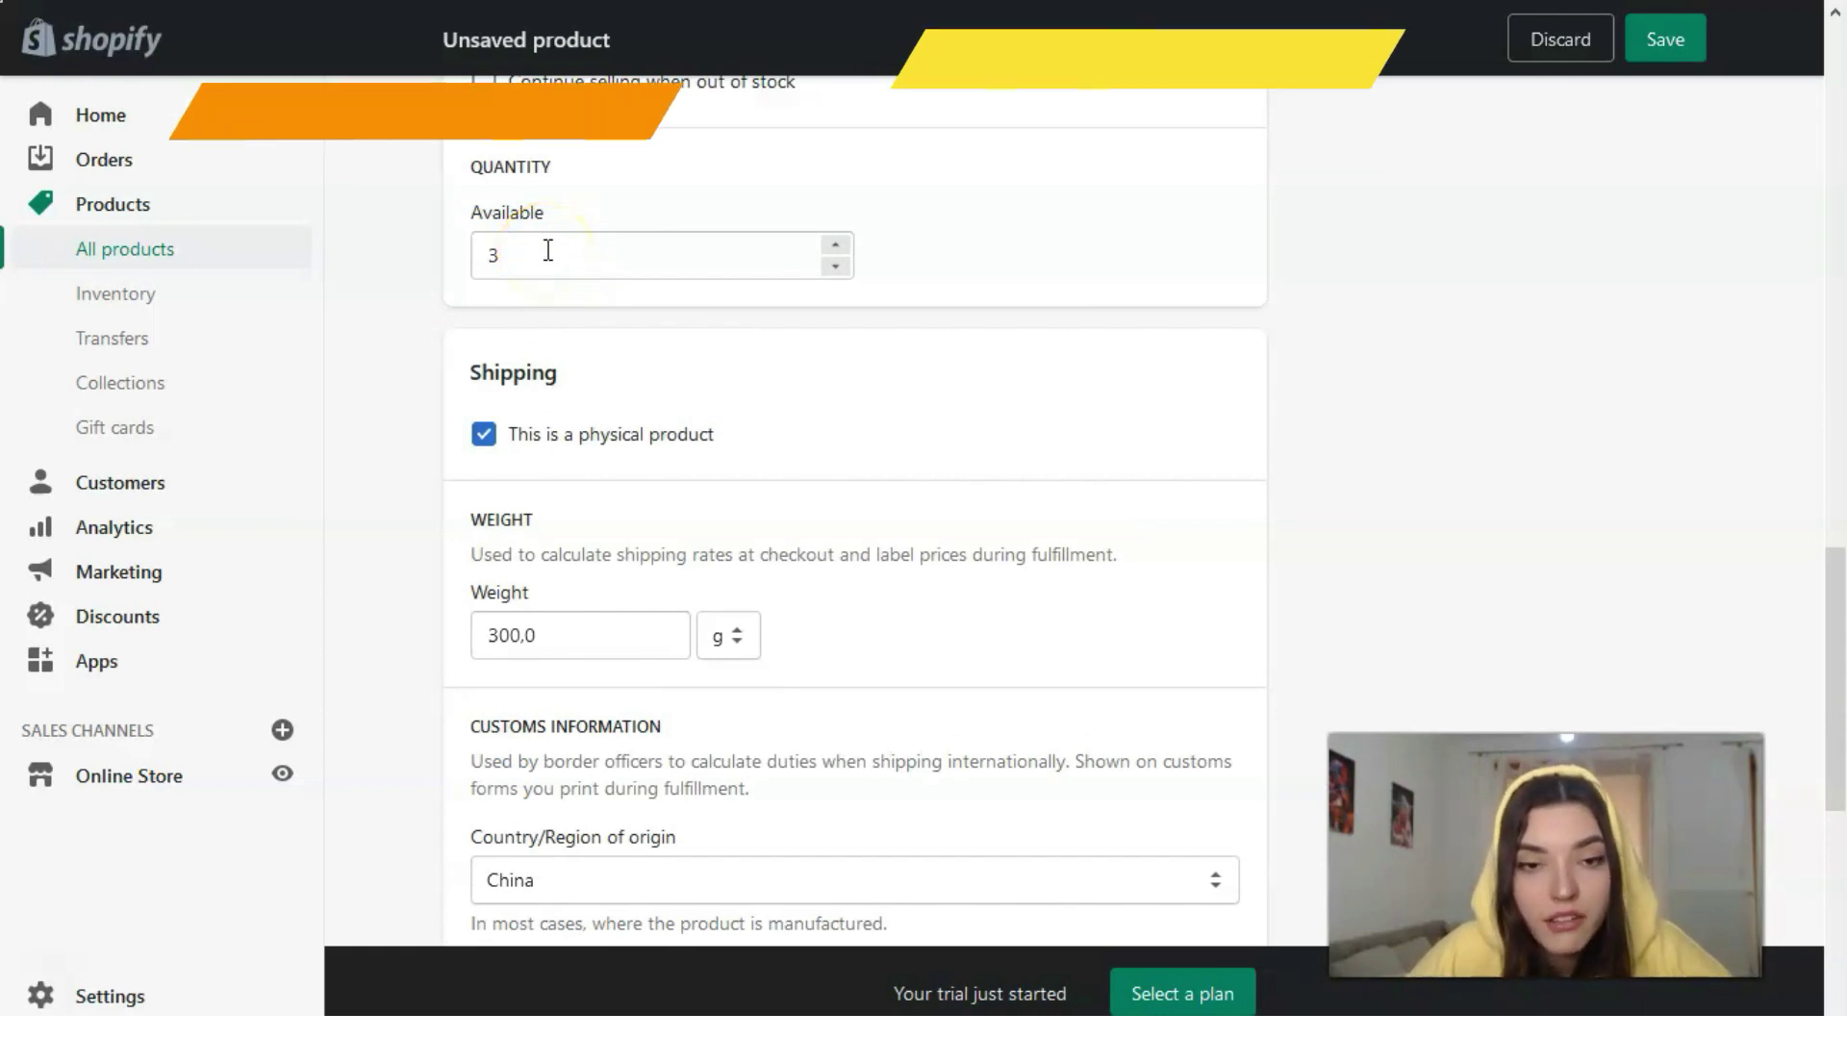
{"action": "scroll", "coordinate": [628, 219], "scroll_direction": "down", "scroll_amount": 2}
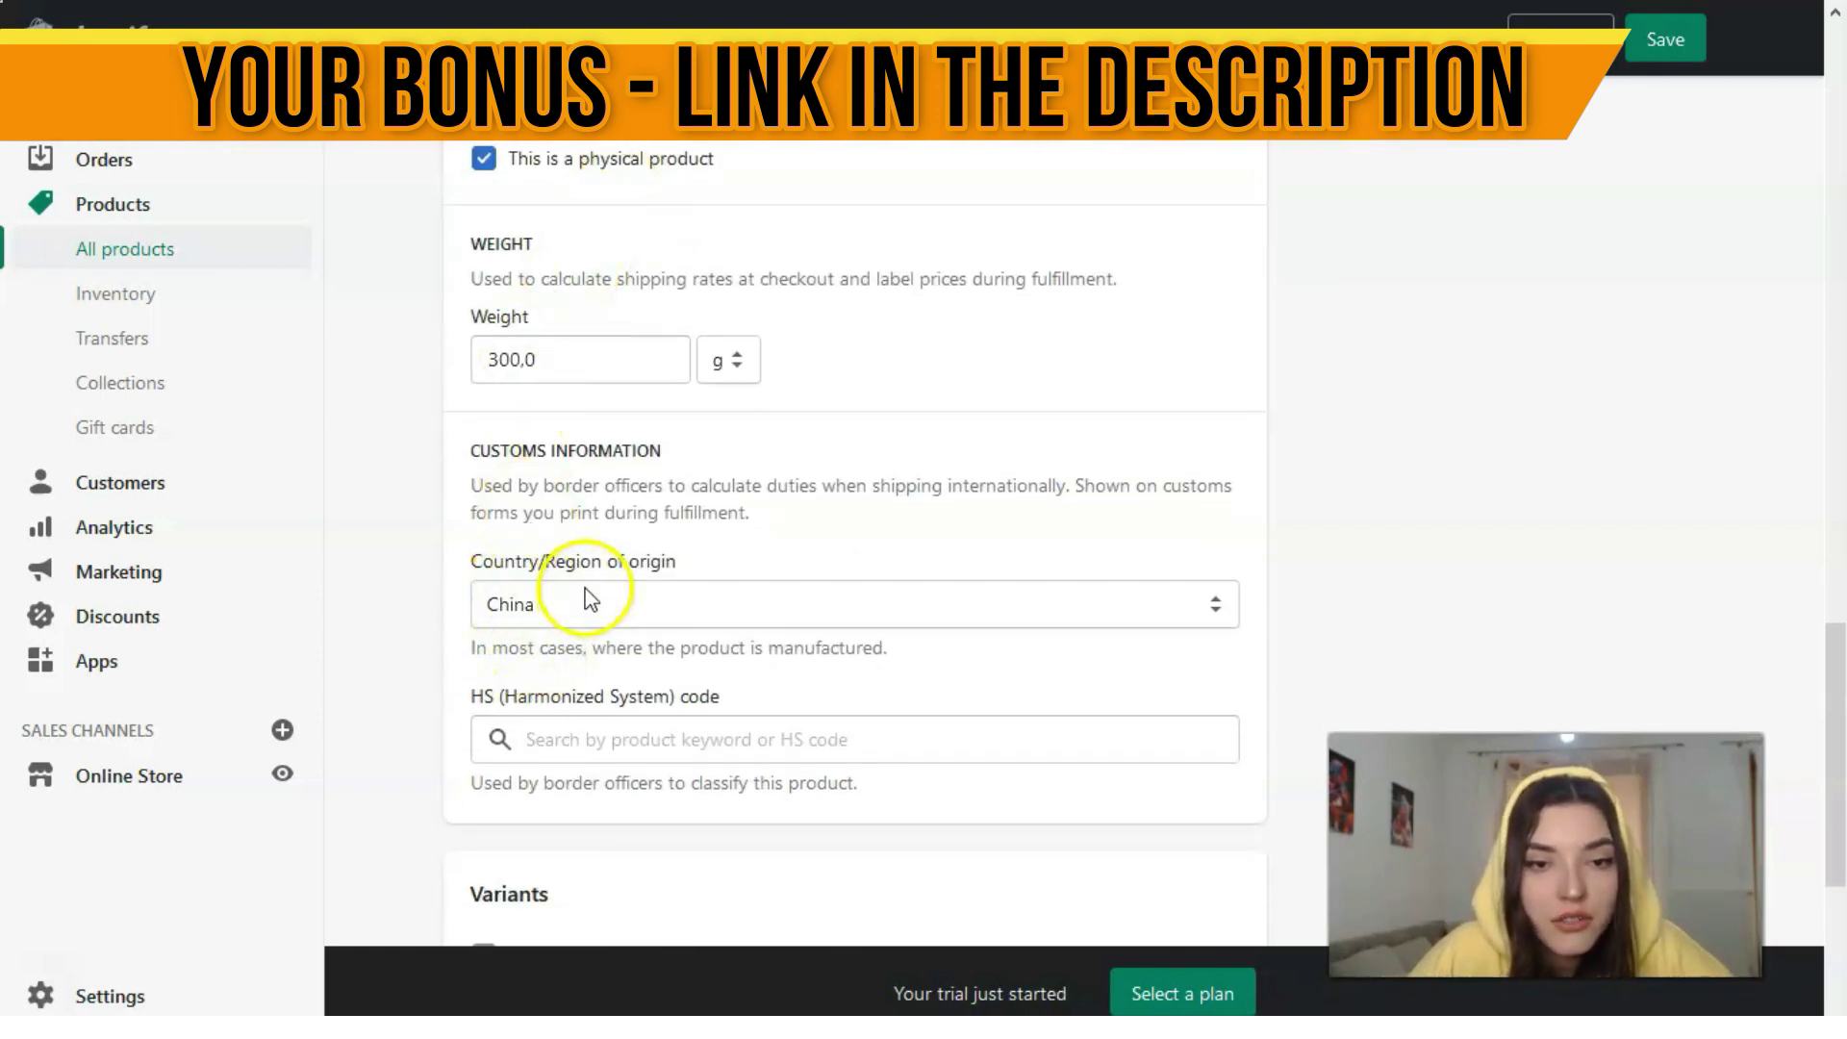
{"action": "scroll", "coordinate": [606, 611], "scroll_direction": "down", "scroll_amount": 2}
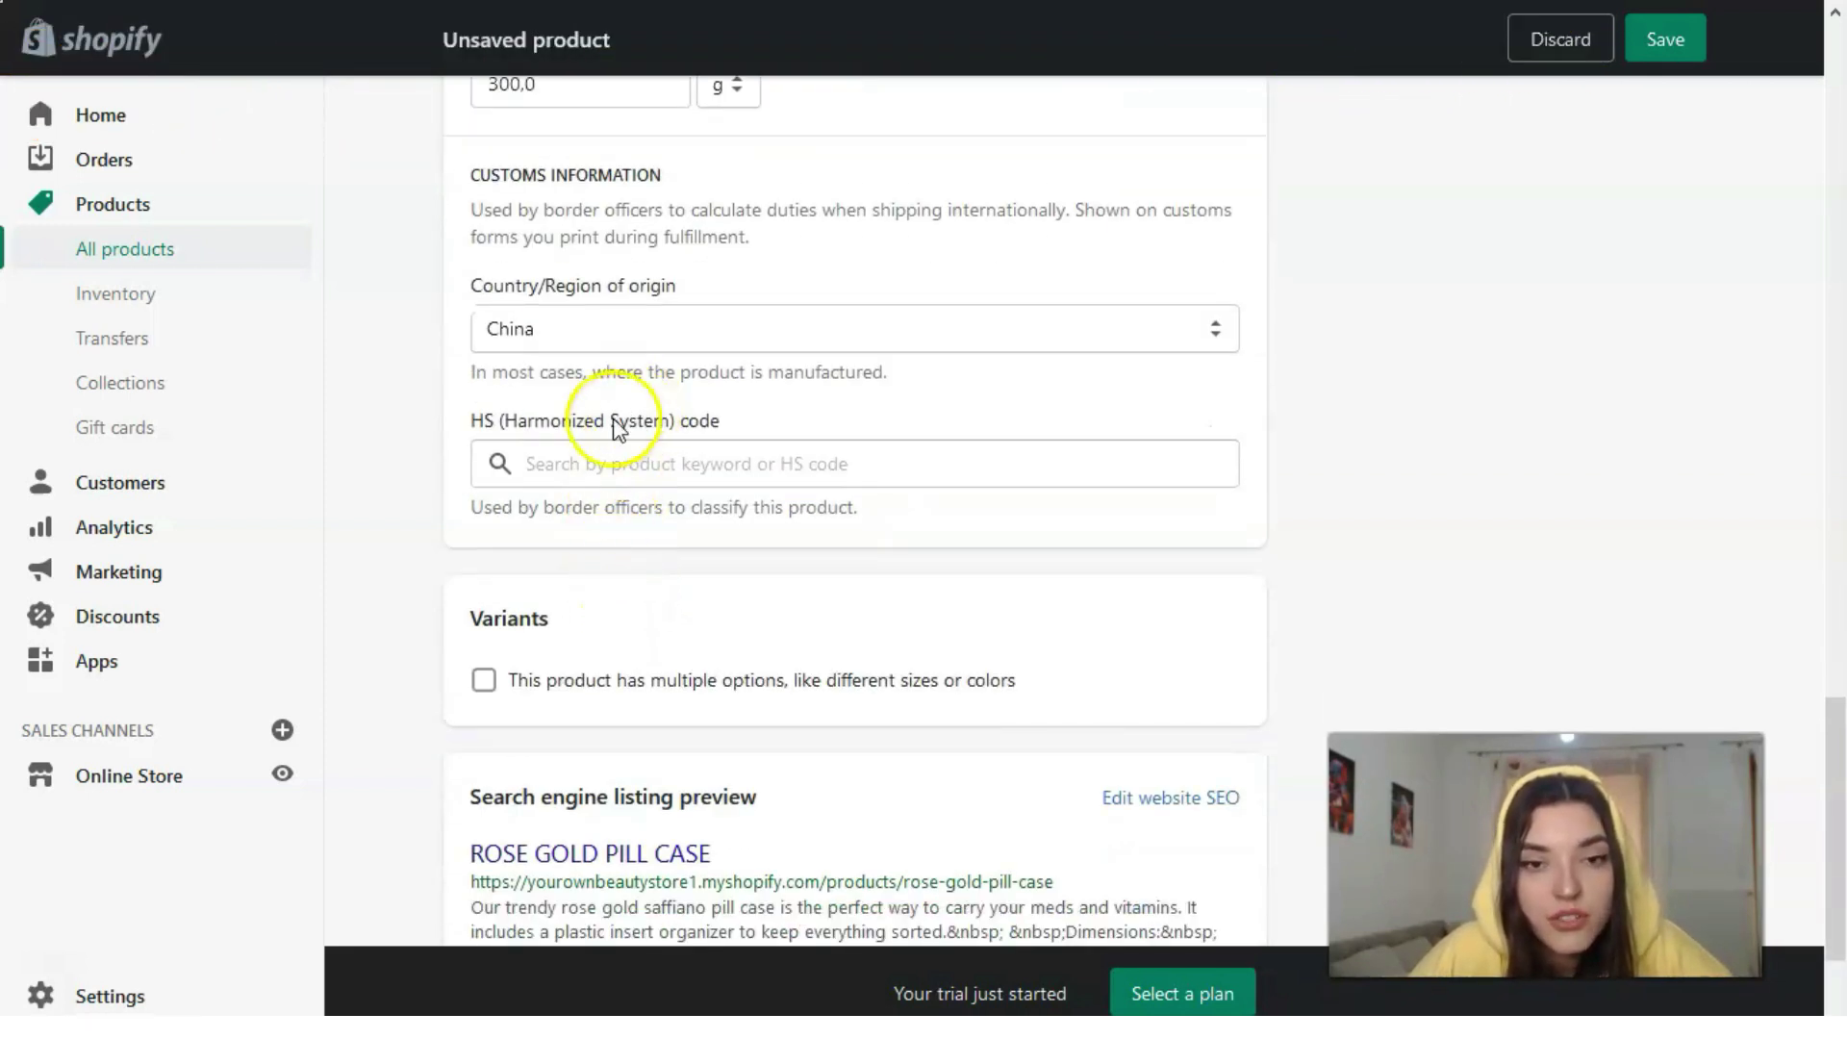
{"action": "scroll", "coordinate": [495, 461], "scroll_direction": "down", "scroll_amount": 2}
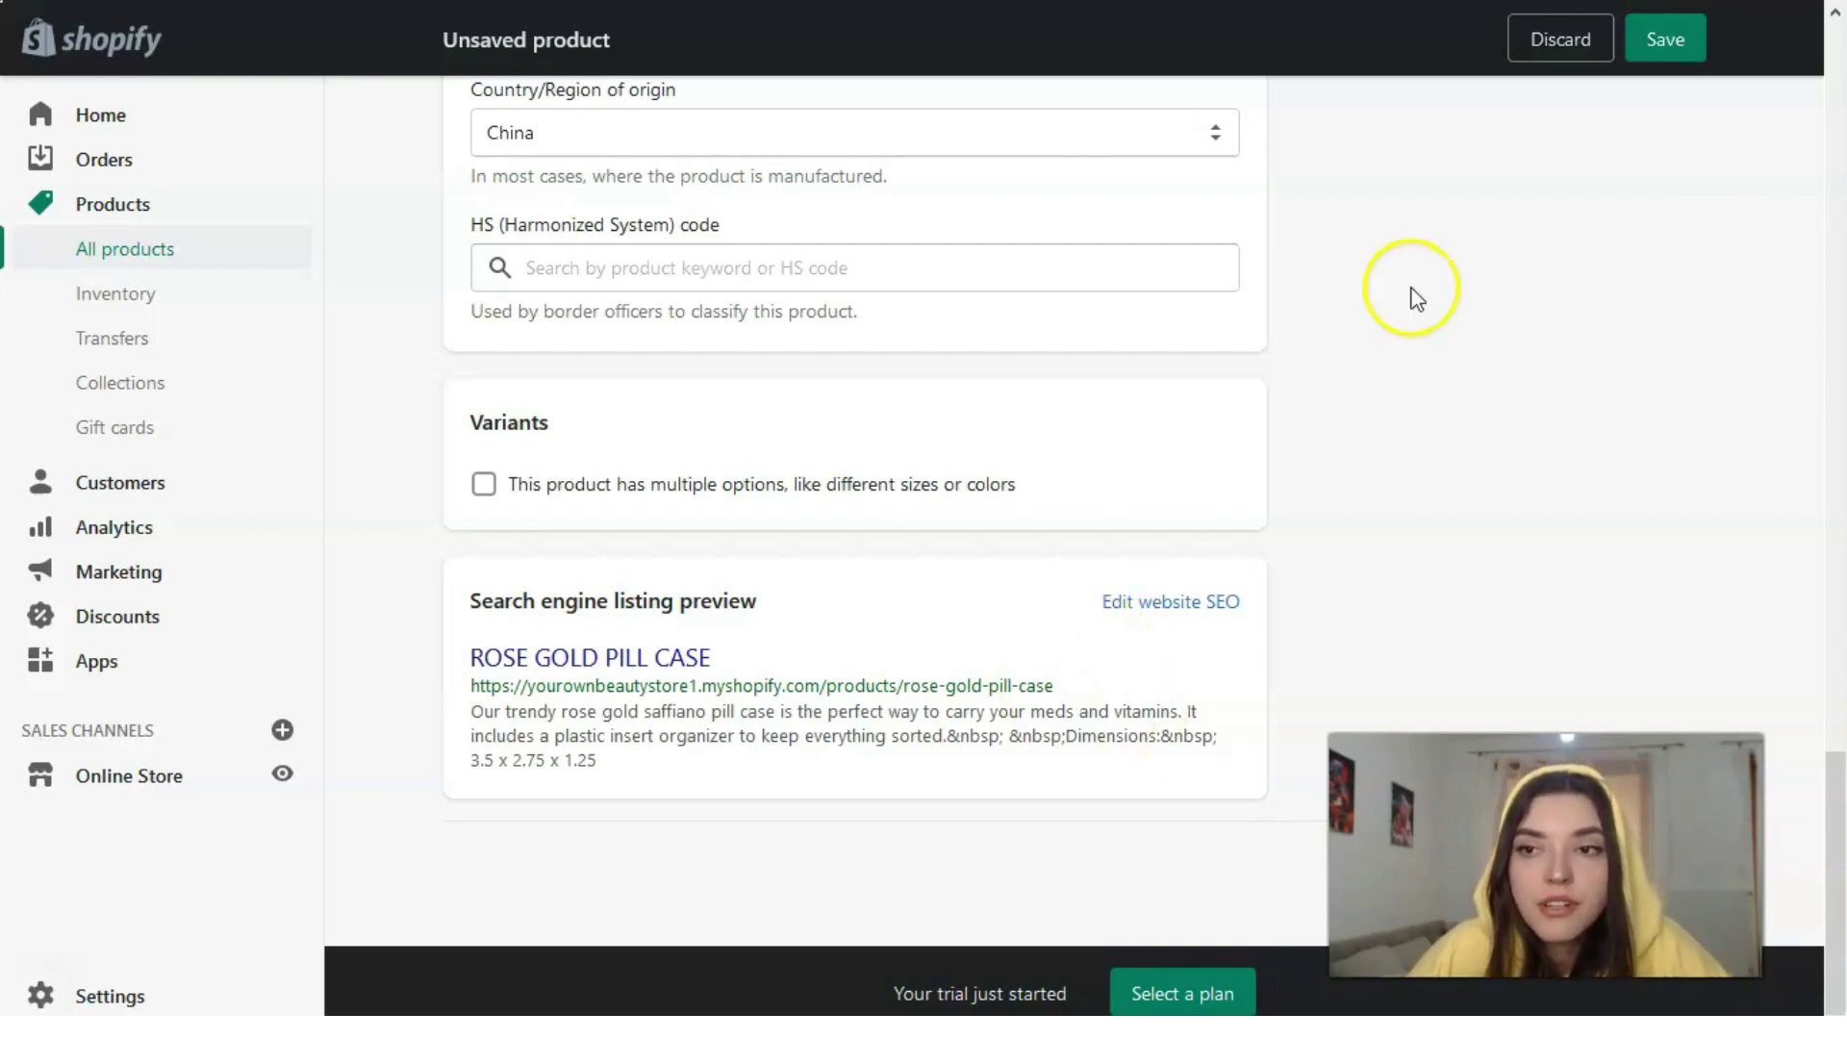
{"action": "left_click", "coordinate": [1659, 58]}
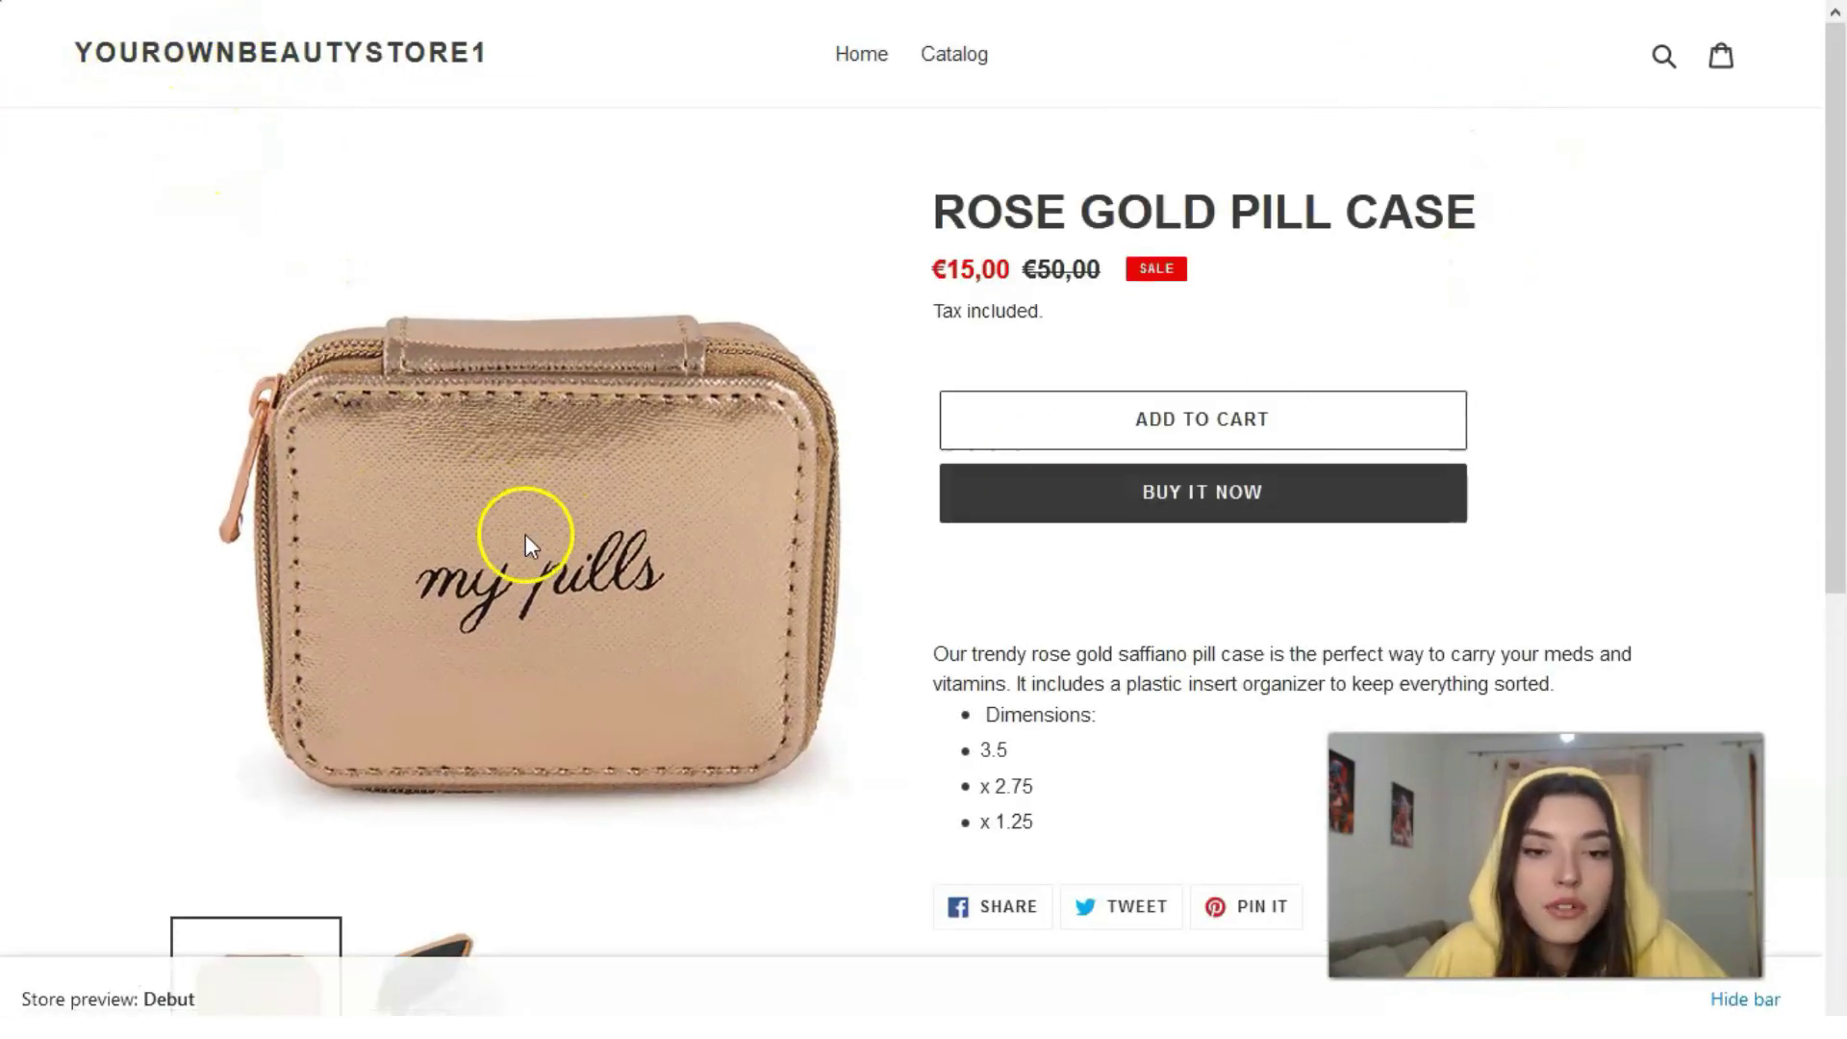
{"action": "scroll", "coordinate": [515, 619], "scroll_direction": "down", "scroll_amount": 2}
{"action": "scroll", "coordinate": [413, 639], "scroll_direction": "down", "scroll_amount": 1}
{"action": "scroll", "coordinate": [564, 466], "scroll_direction": "up", "scroll_amount": 1}
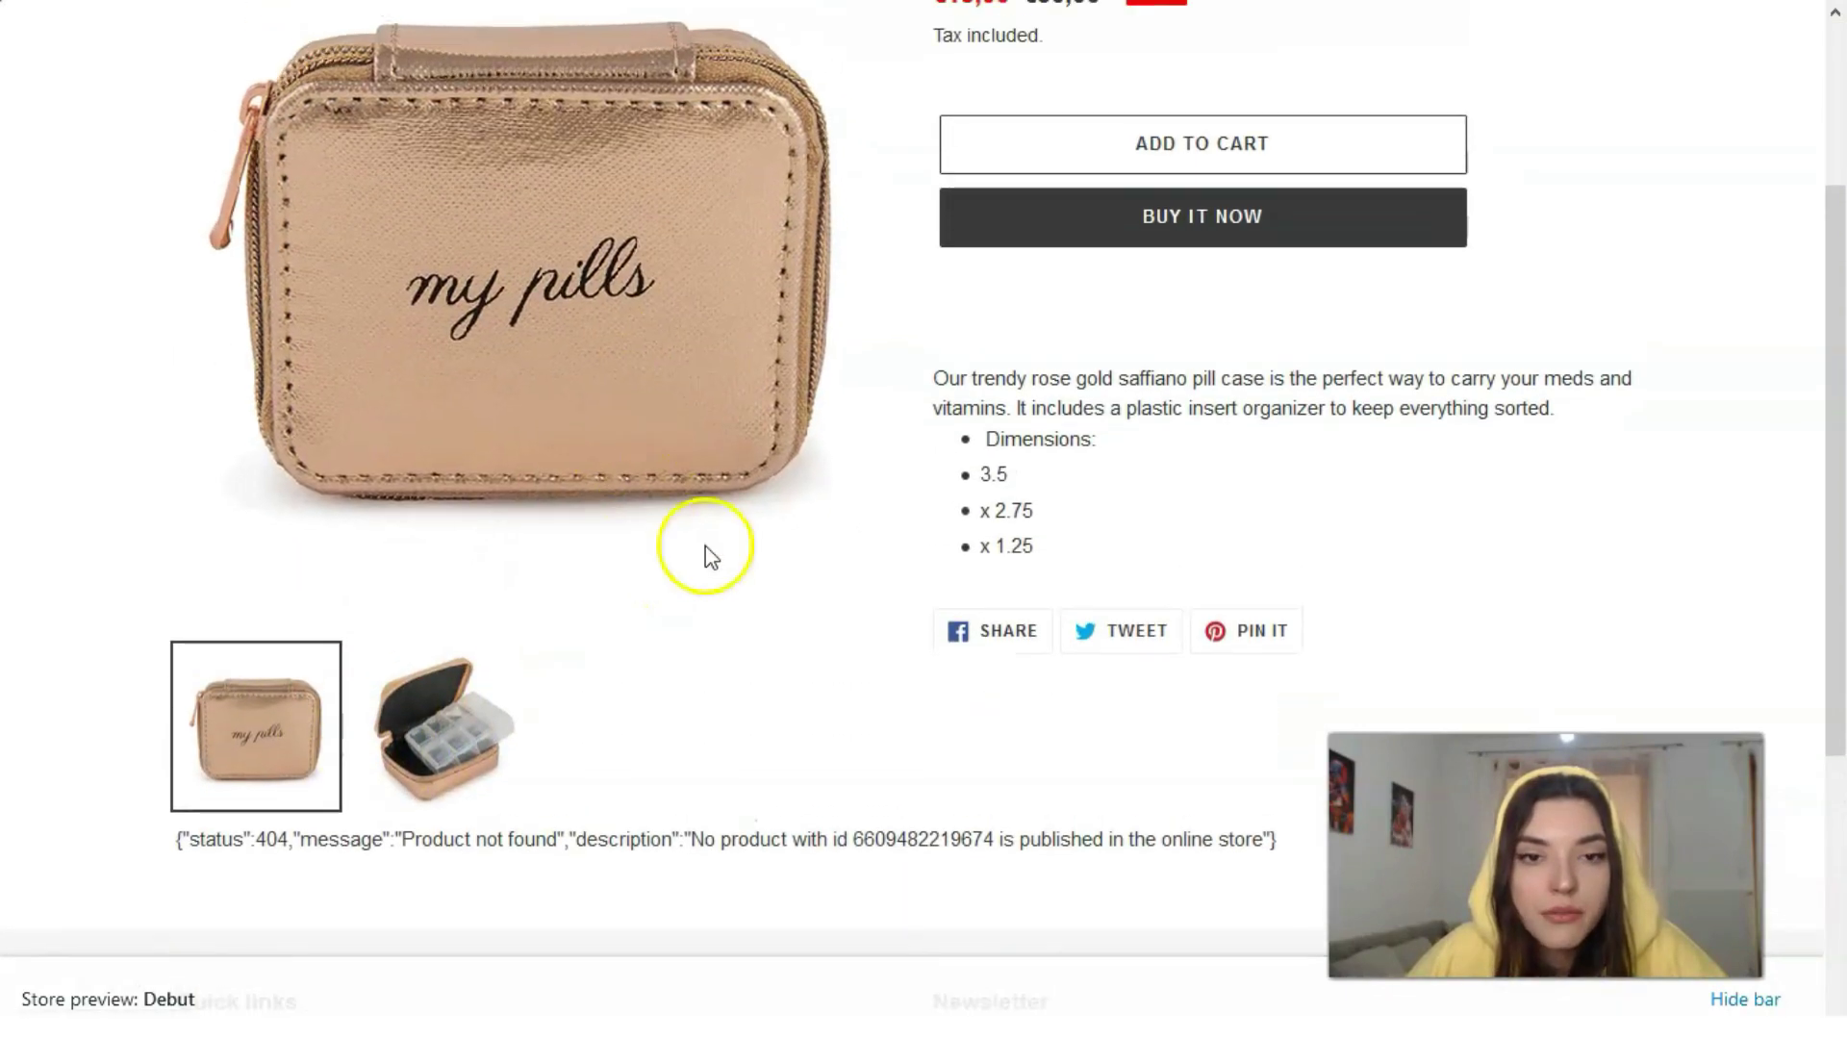
{"action": "scroll", "coordinate": [409, 618], "scroll_direction": "down", "scroll_amount": 2}
{"action": "scroll", "coordinate": [1123, 579], "scroll_direction": "up", "scroll_amount": 3}
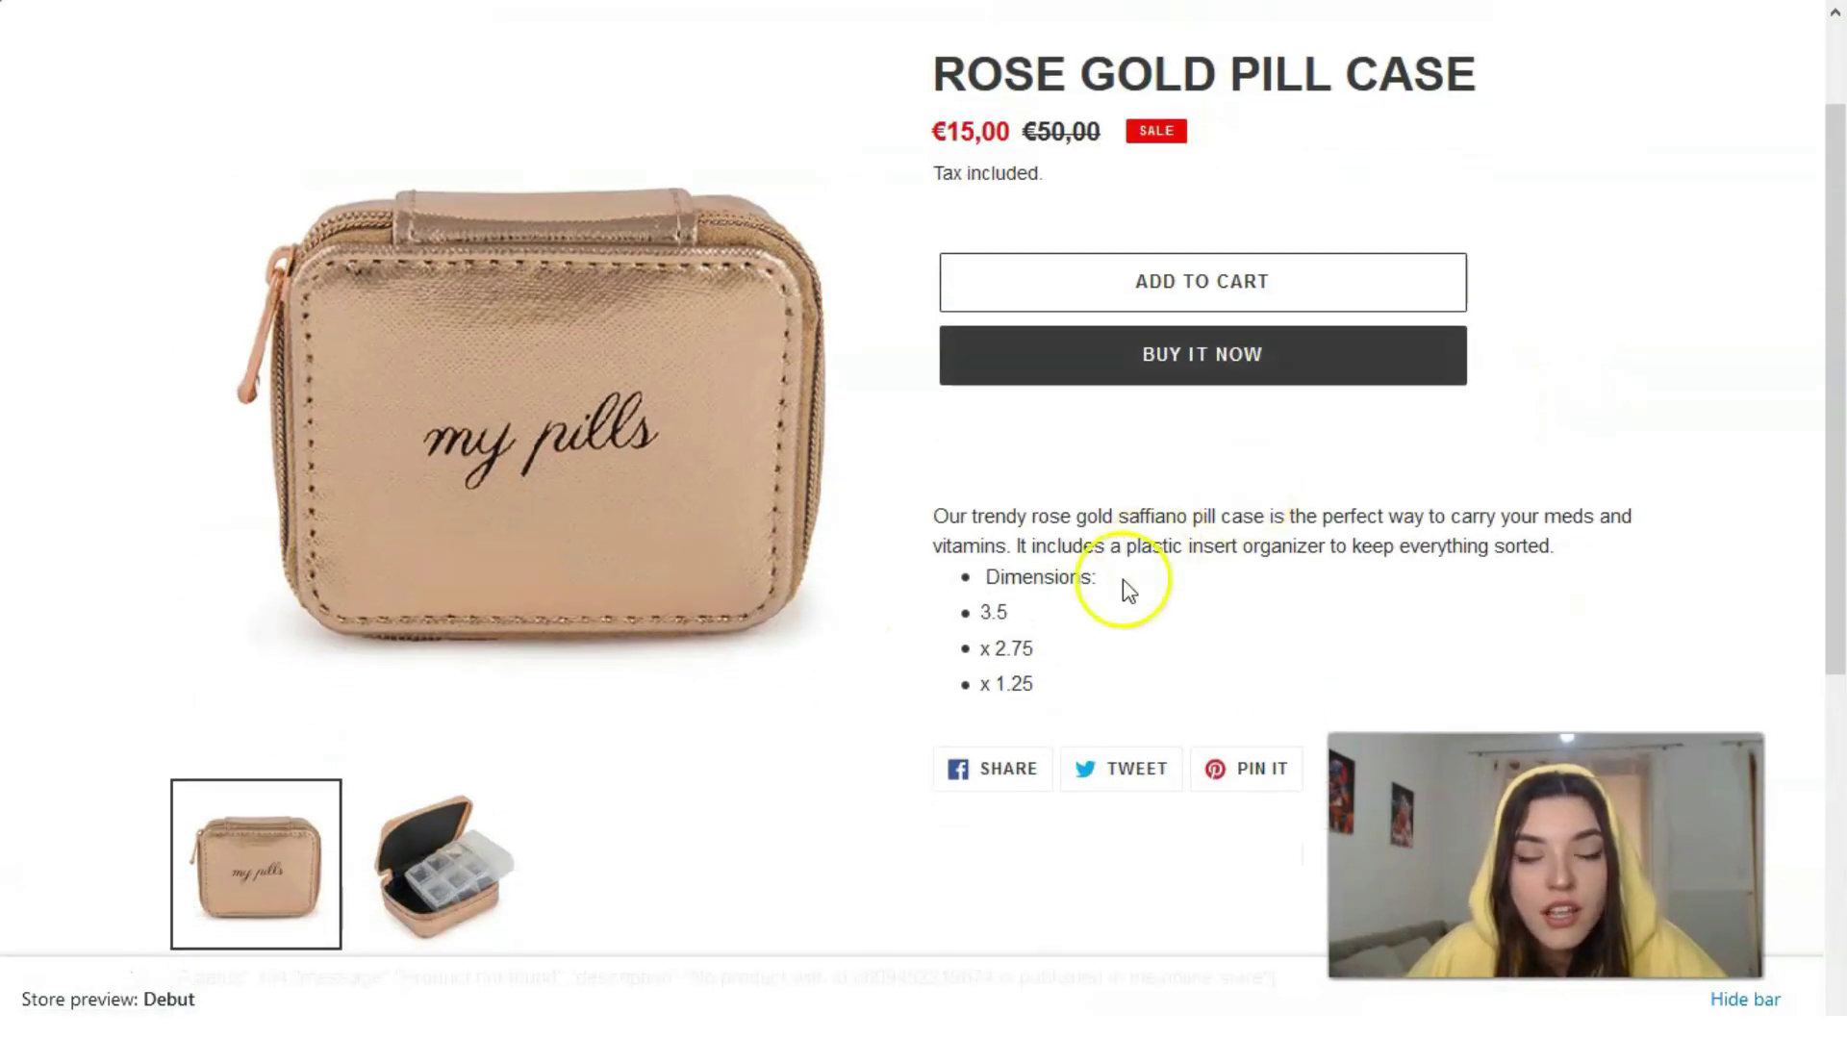
{"action": "scroll", "coordinate": [1060, 639], "scroll_direction": "up", "scroll_amount": 1}
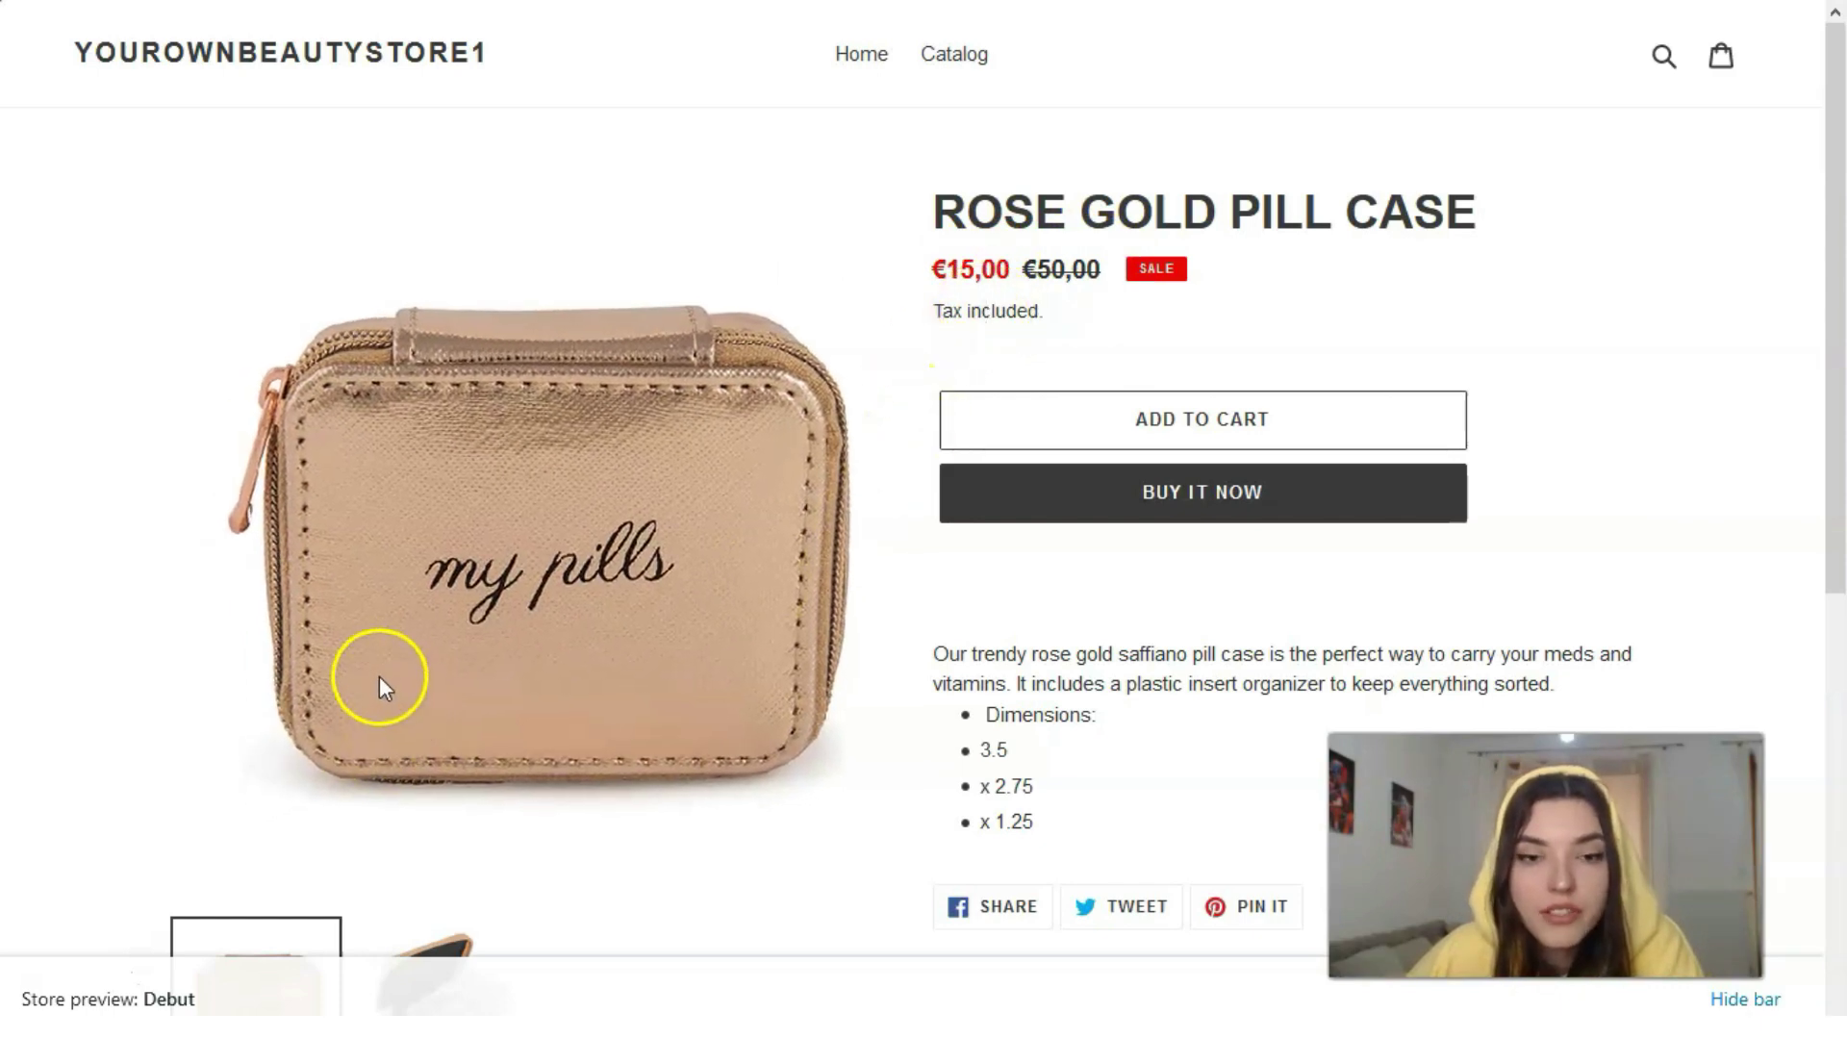
{"action": "scroll", "coordinate": [422, 674], "scroll_direction": "down", "scroll_amount": 1}
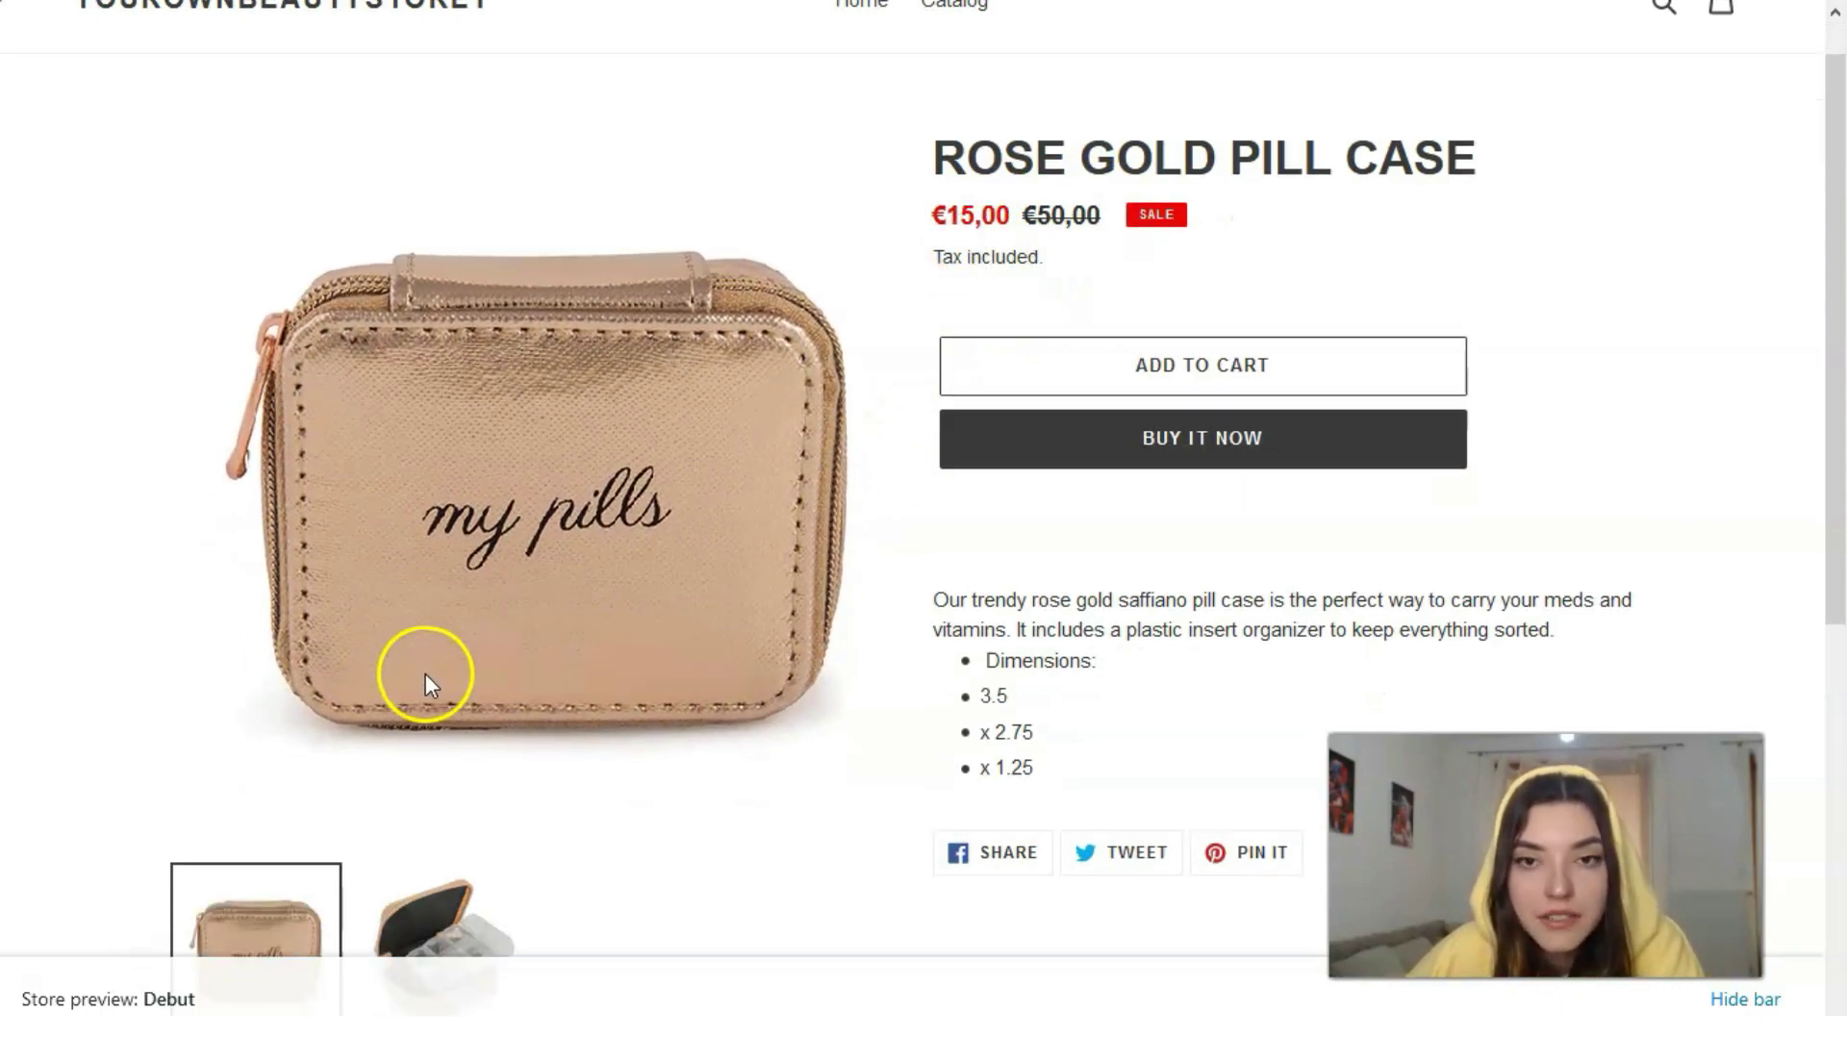
{"action": "scroll", "coordinate": [427, 676], "scroll_direction": "up", "scroll_amount": 1}
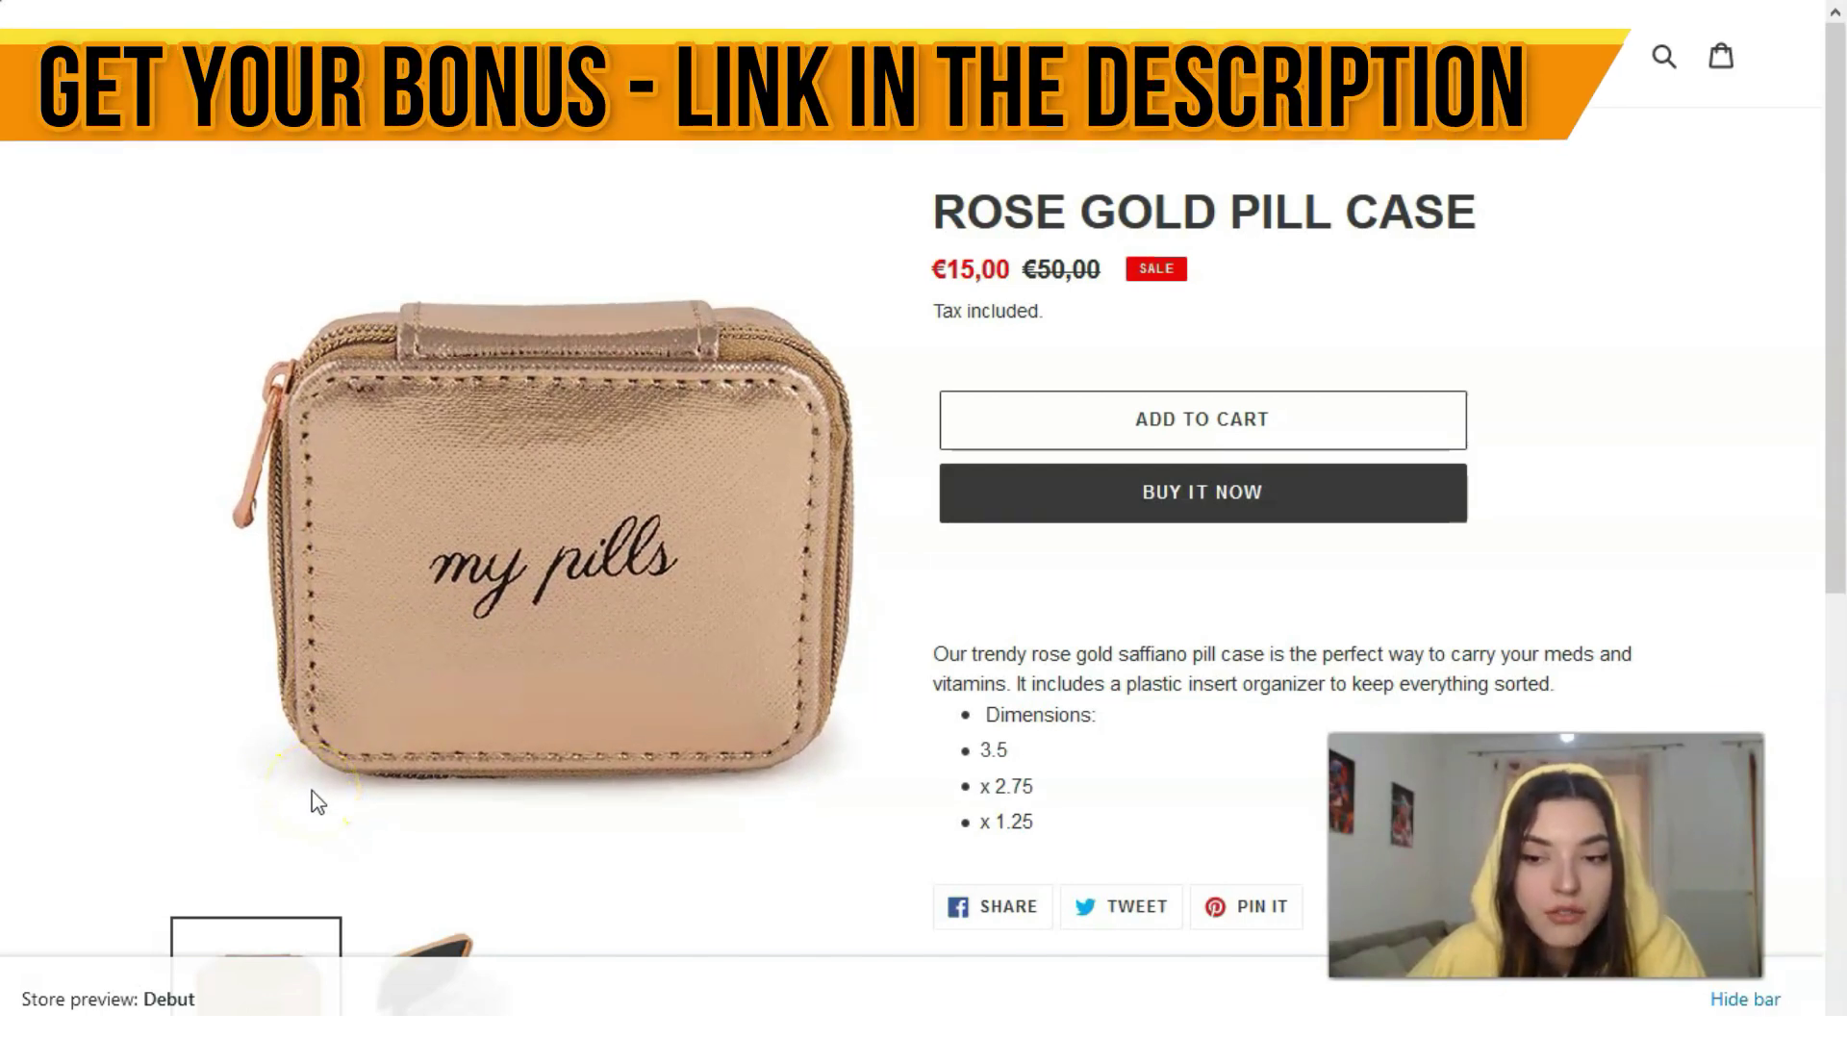
Show the first photo on the rose gold pill case's store page.
{"action": "left_click", "coordinate": [224, 938]}
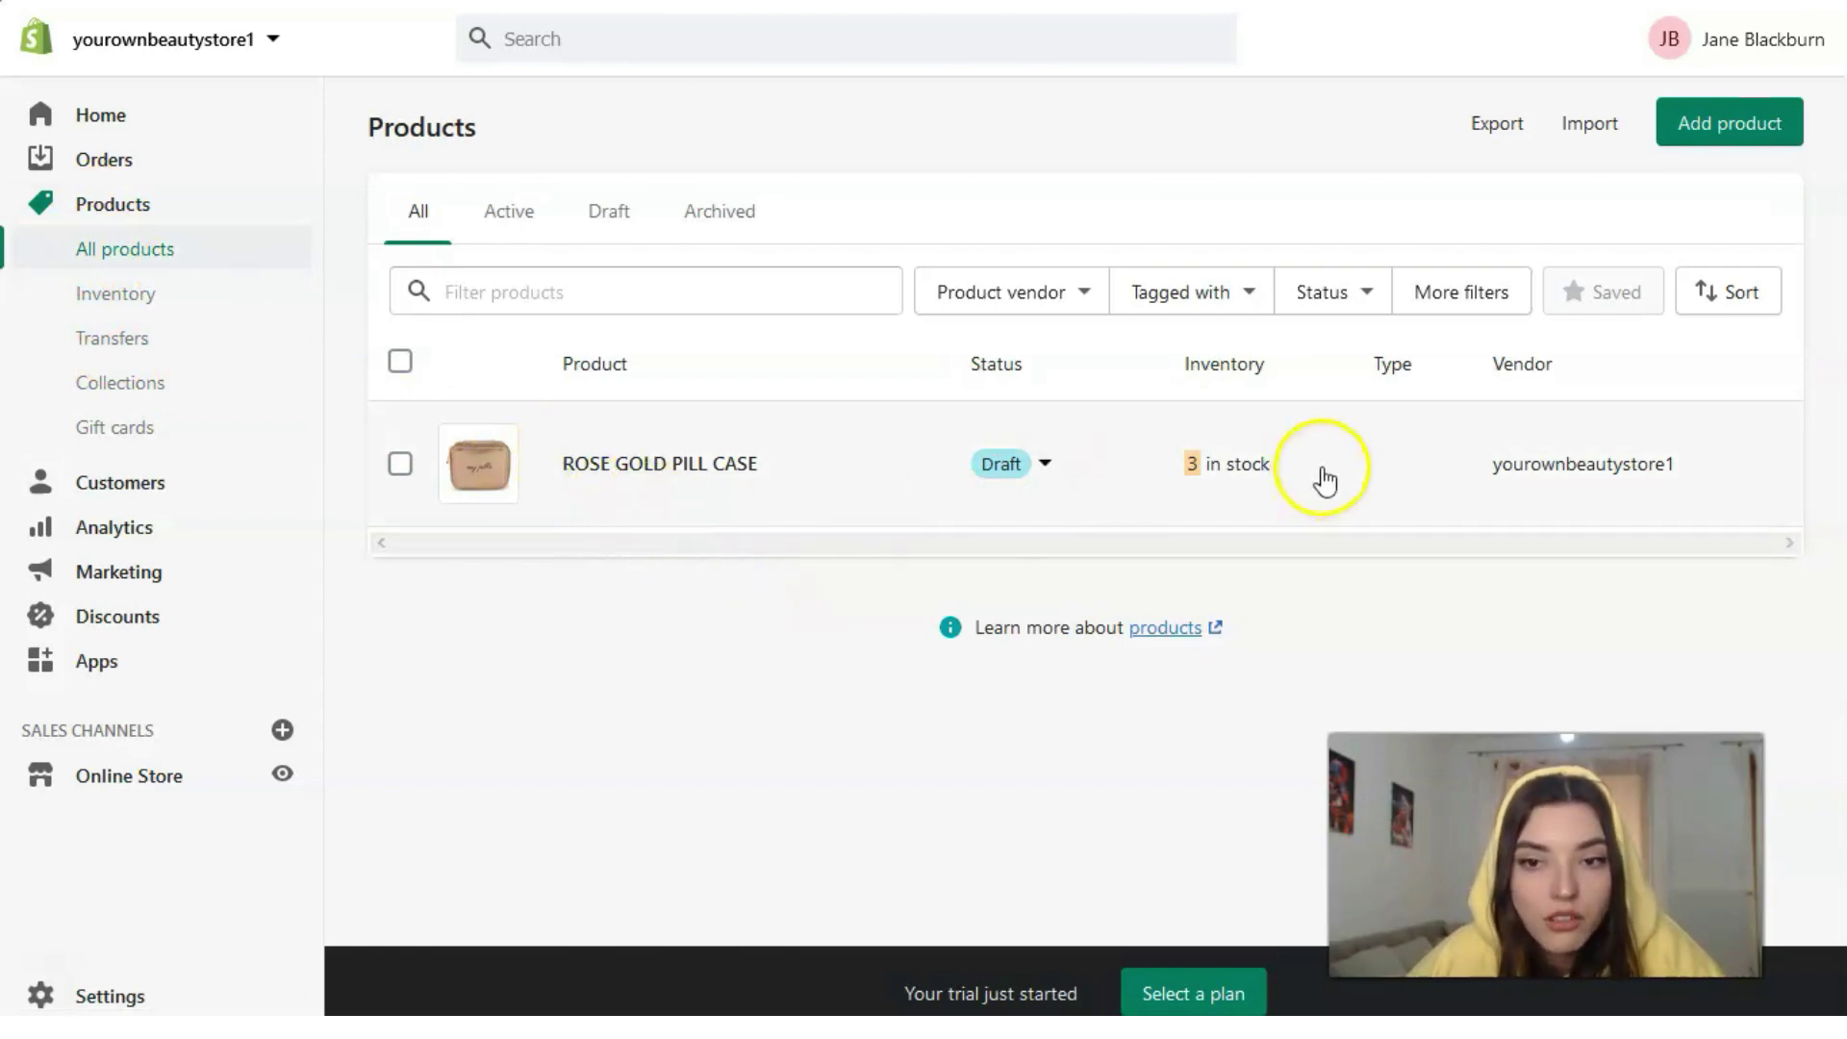
Create and save the GOLD GLITTER PILL CASE draft with its details and photos.
{"action": "left_click", "coordinate": [1677, 145]}
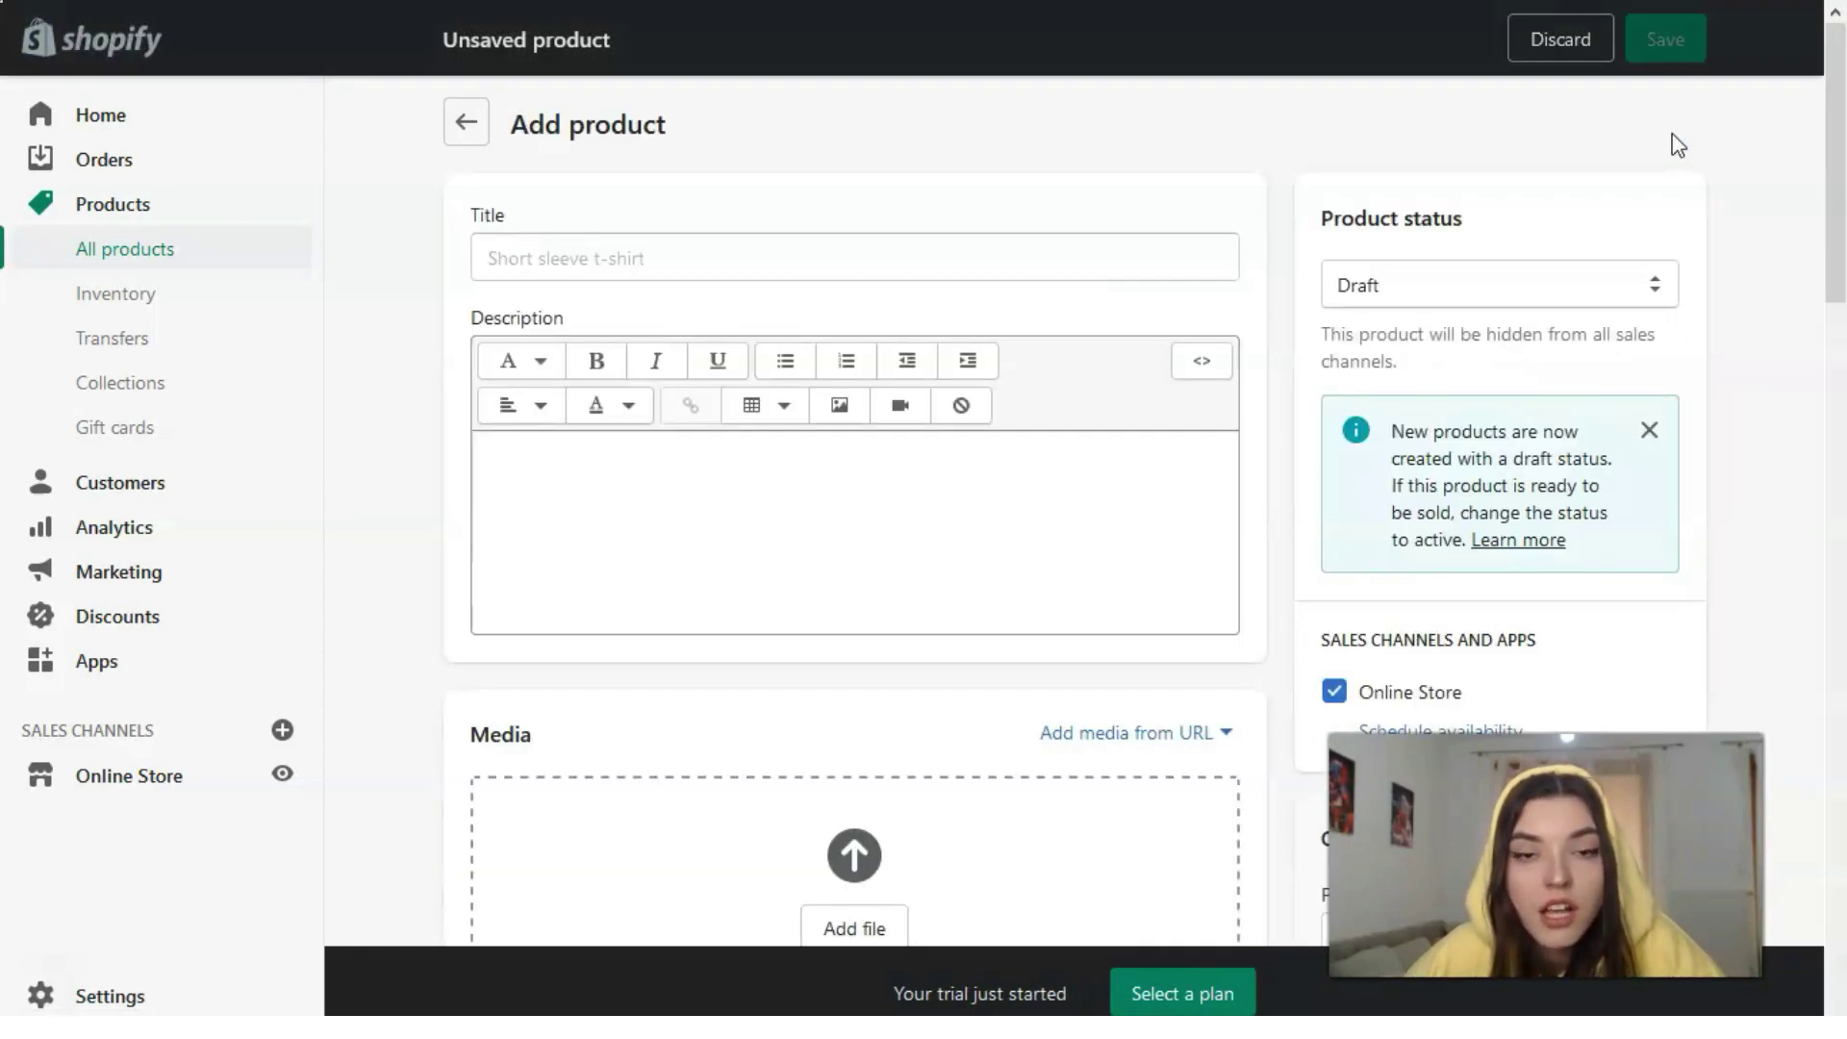
{"action": "left_click", "coordinate": [1302, 250]}
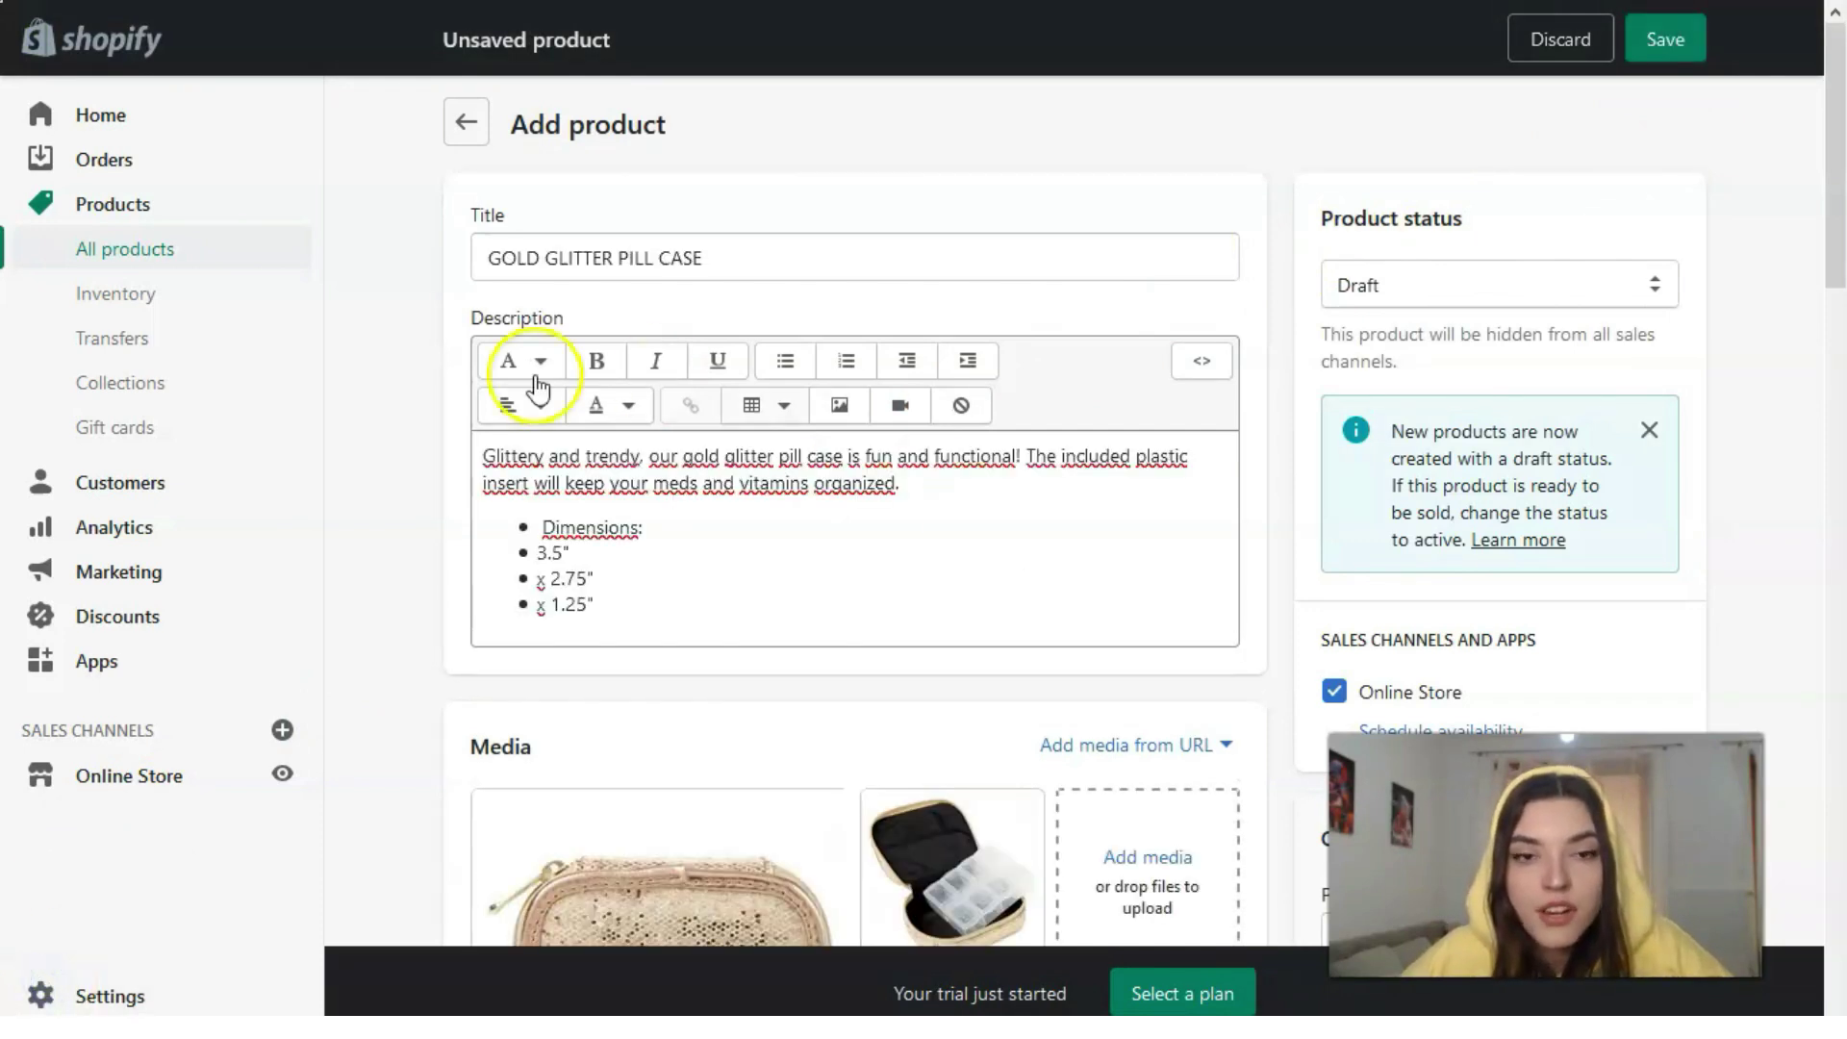
{"action": "scroll", "coordinate": [533, 483], "scroll_direction": "down", "scroll_amount": 1}
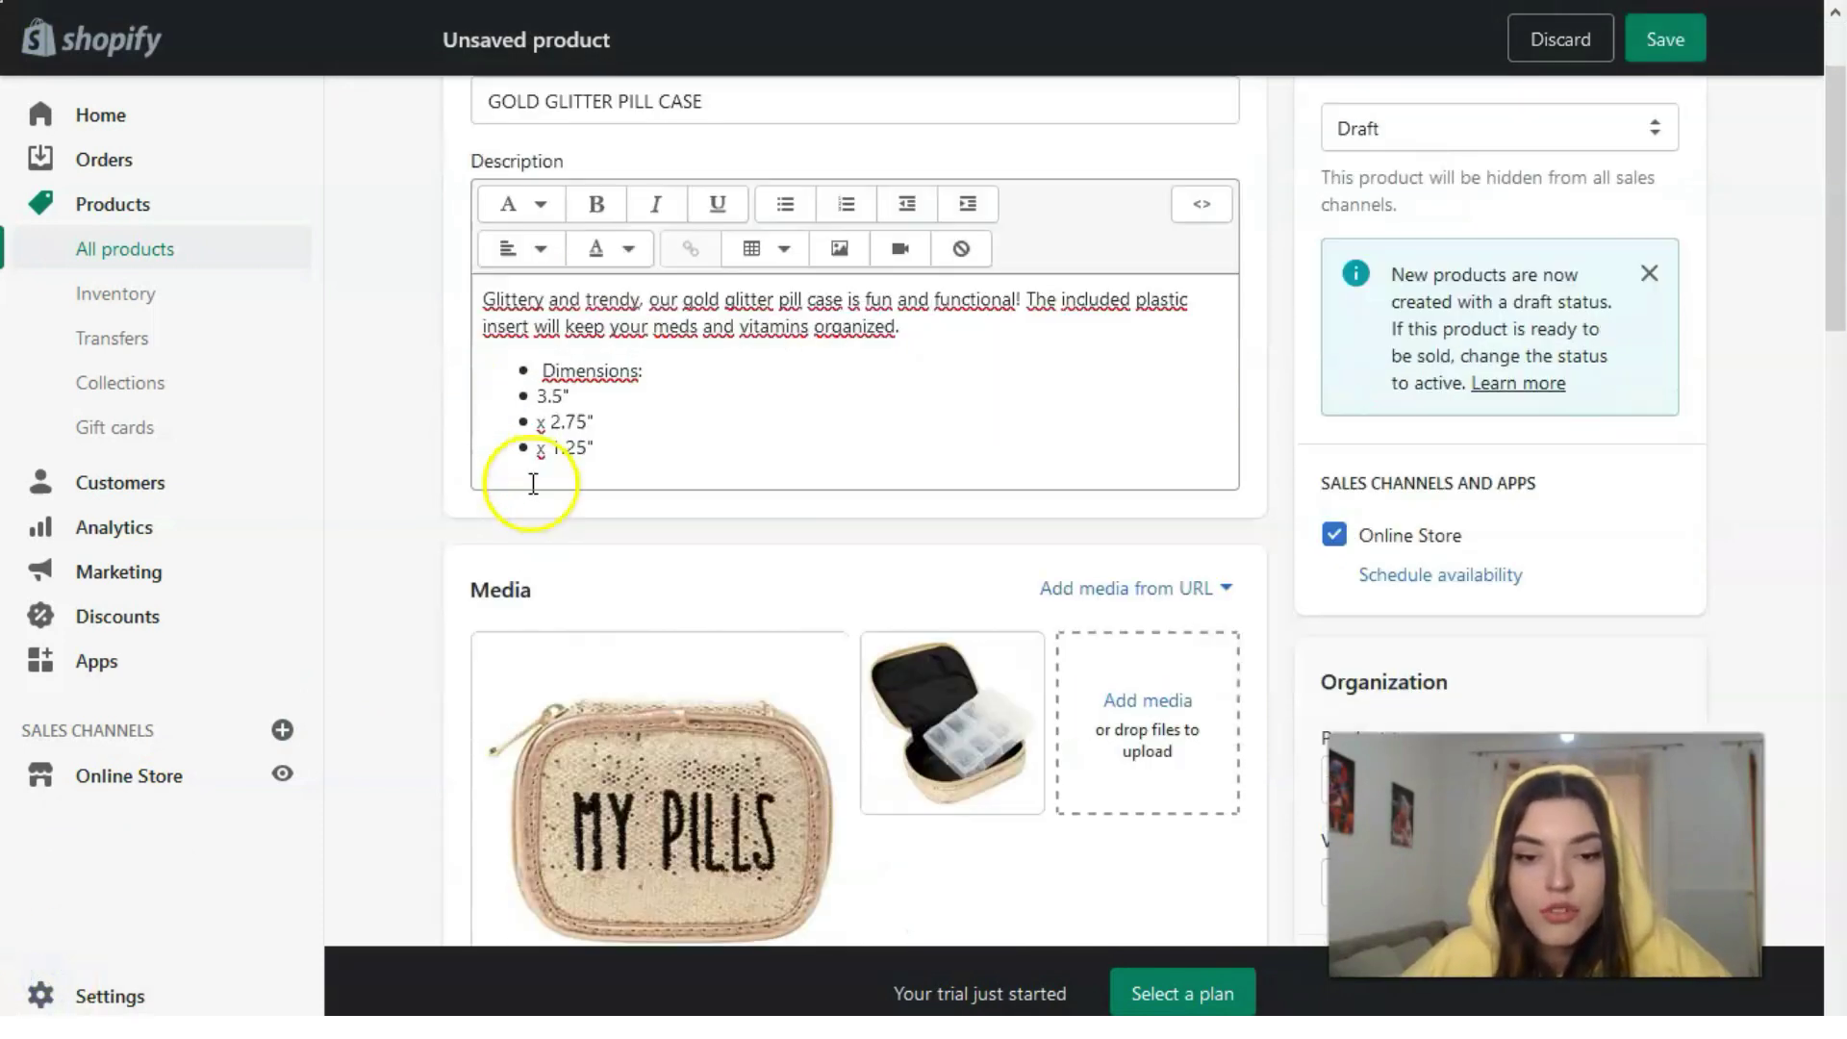
{"action": "scroll", "coordinate": [532, 483], "scroll_direction": "down", "scroll_amount": 1}
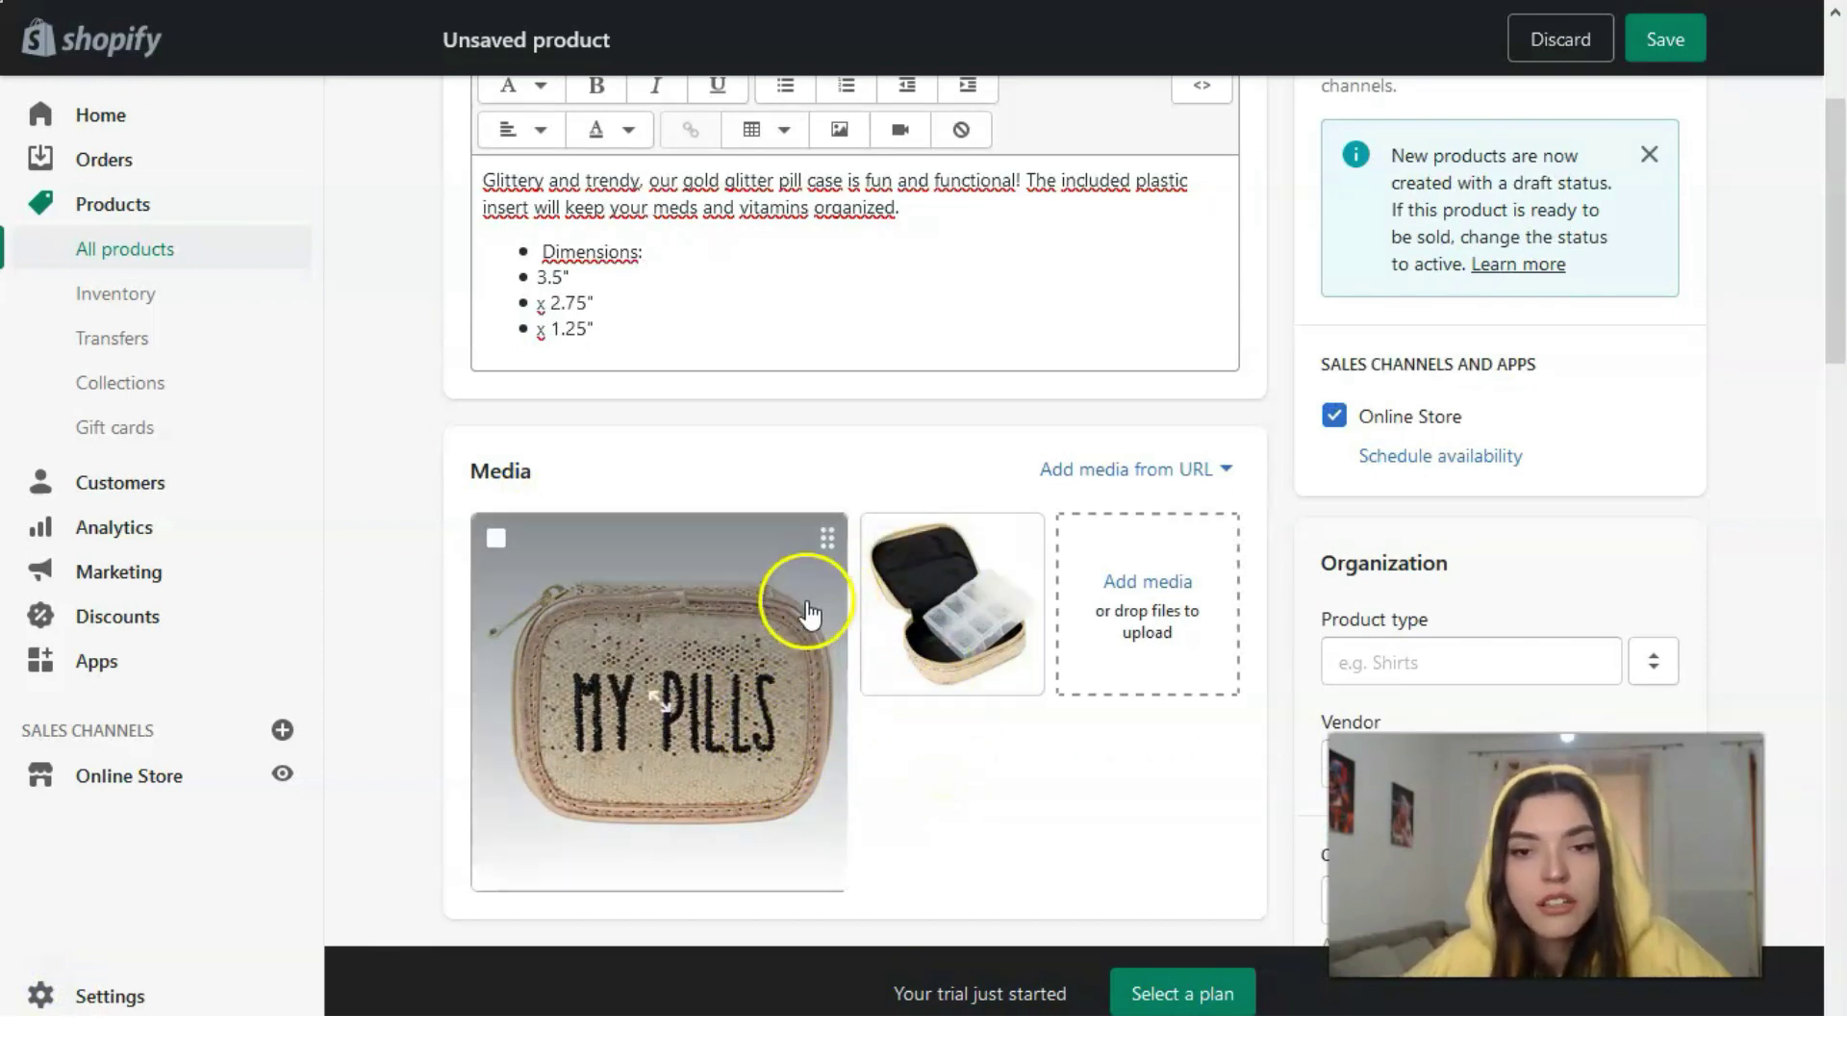
{"action": "scroll", "coordinate": [765, 585], "scroll_direction": "up", "scroll_amount": 2}
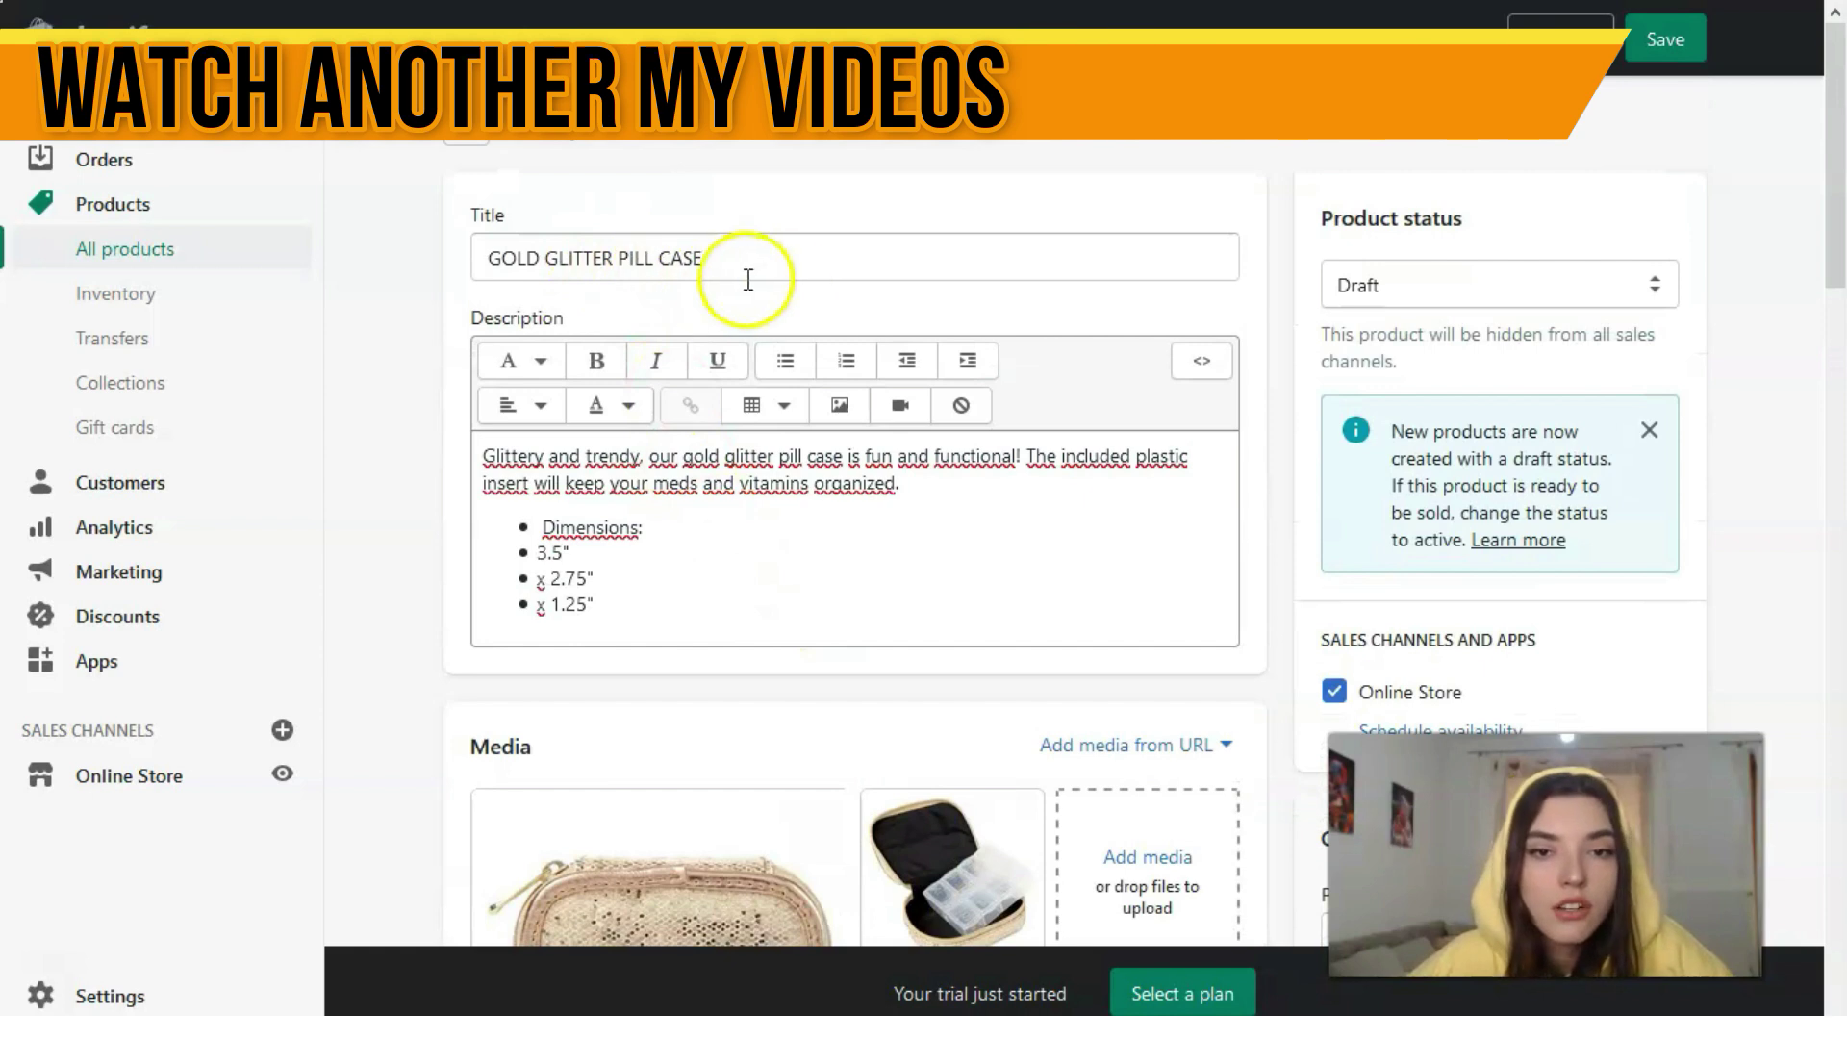
{"action": "scroll", "coordinate": [804, 350], "scroll_direction": "down", "scroll_amount": 2}
{"action": "scroll", "coordinate": [804, 361], "scroll_direction": "down", "scroll_amount": 4}
{"action": "scroll", "coordinate": [766, 361], "scroll_direction": "down", "scroll_amount": 2}
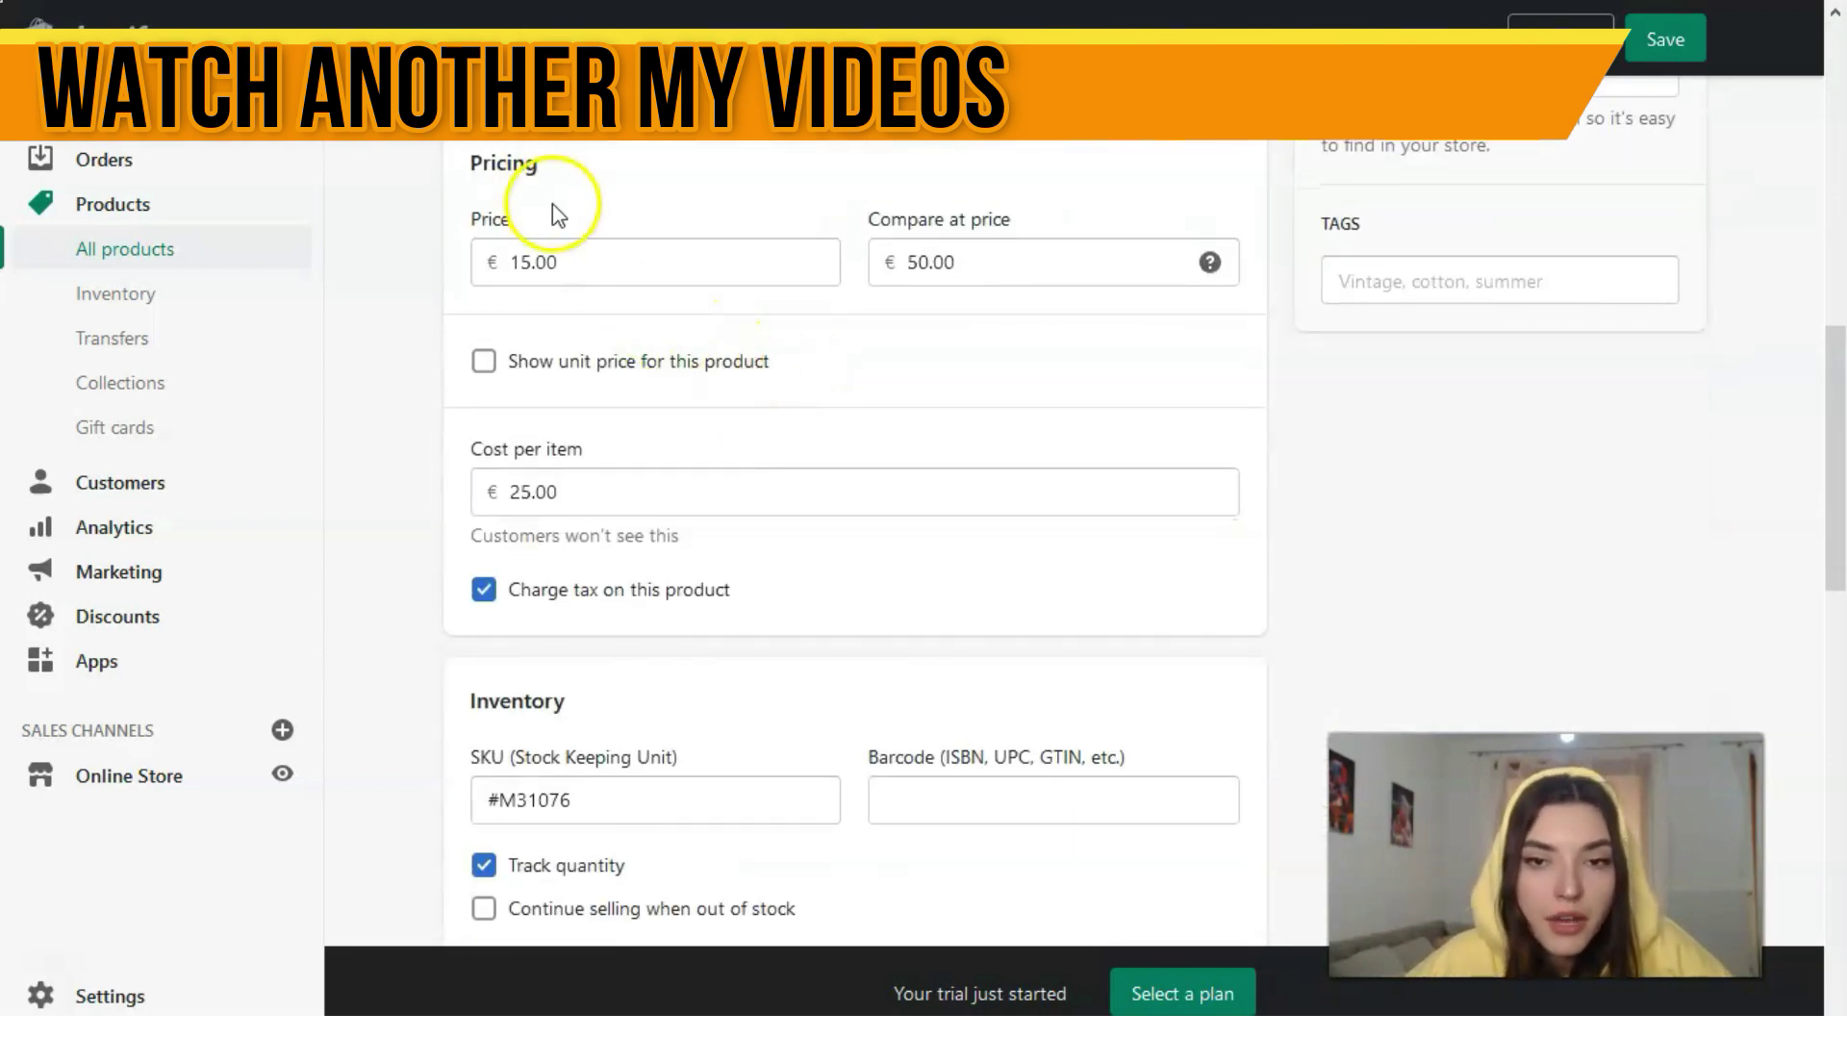
{"action": "scroll", "coordinate": [582, 230], "scroll_direction": "down", "scroll_amount": 1}
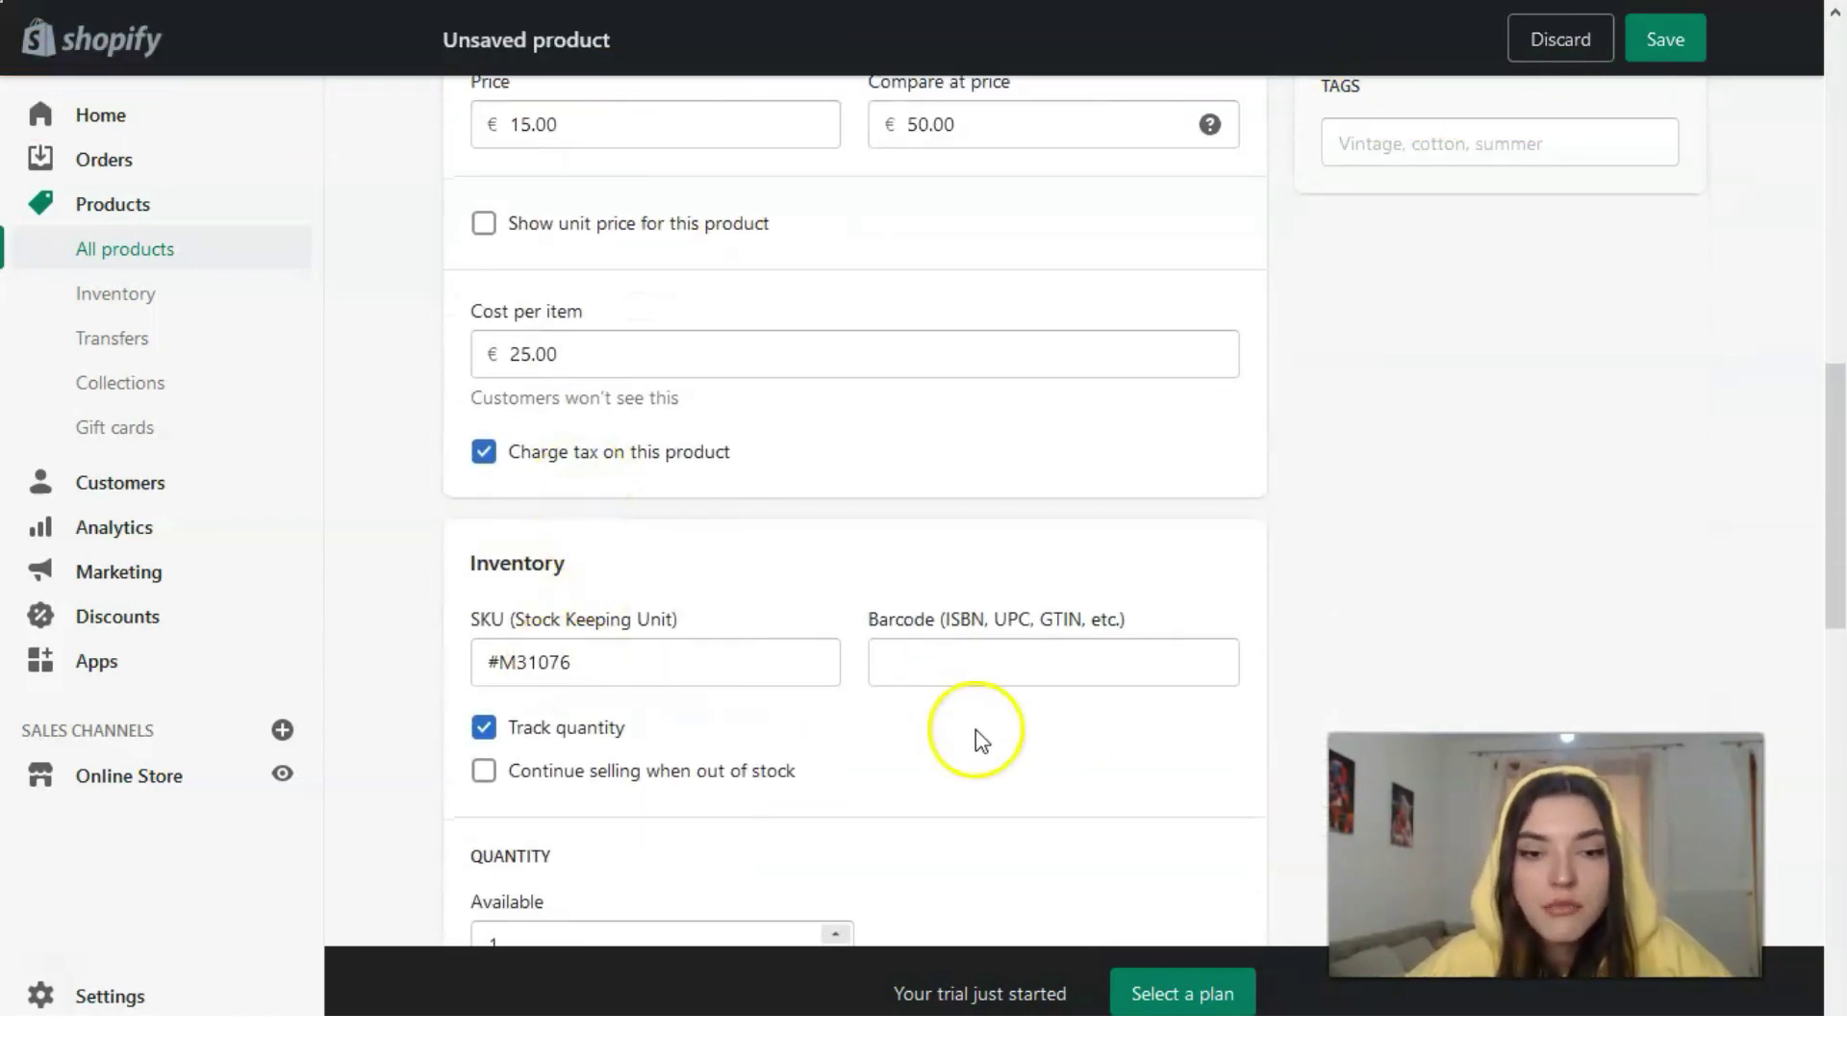
{"action": "scroll", "coordinate": [977, 732], "scroll_direction": "down", "scroll_amount": 1}
{"action": "scroll", "coordinate": [903, 692], "scroll_direction": "down", "scroll_amount": 1}
{"action": "scroll", "coordinate": [486, 675], "scroll_direction": "down", "scroll_amount": 1}
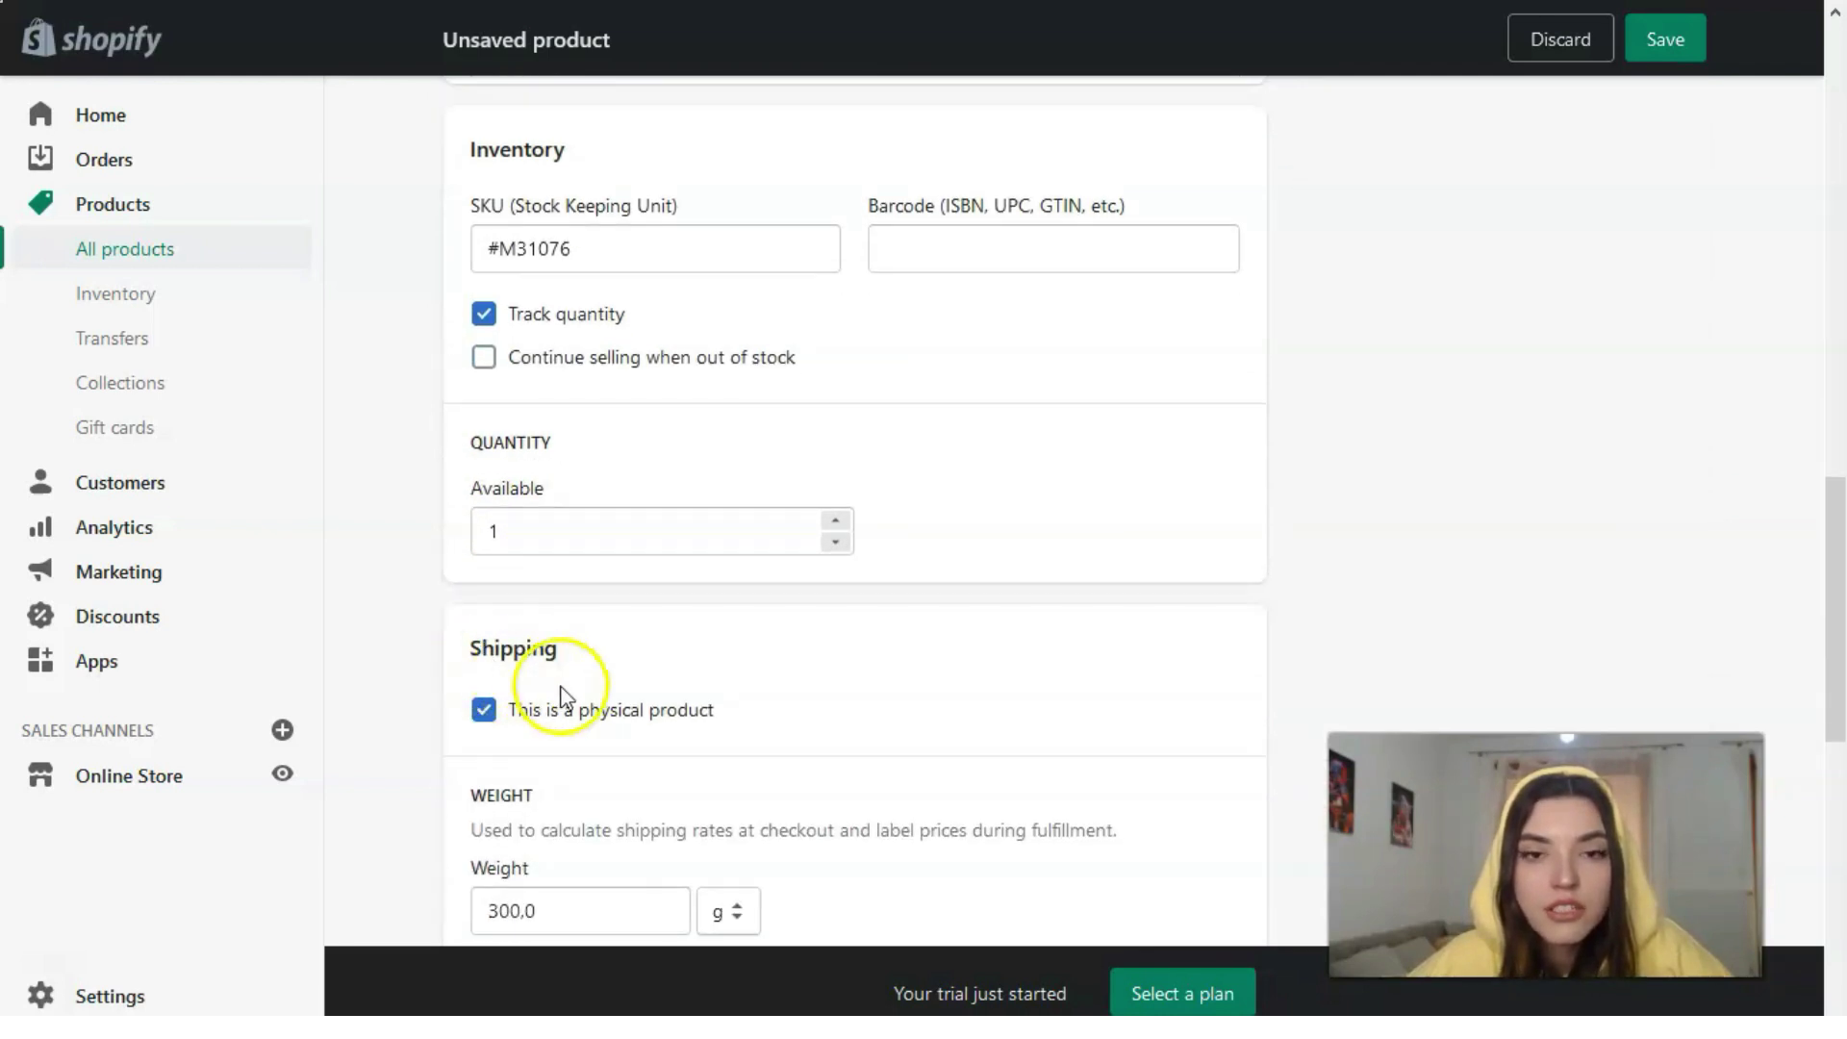
{"action": "scroll", "coordinate": [739, 586], "scroll_direction": "down", "scroll_amount": 1}
{"action": "scroll", "coordinate": [722, 563], "scroll_direction": "down", "scroll_amount": 1}
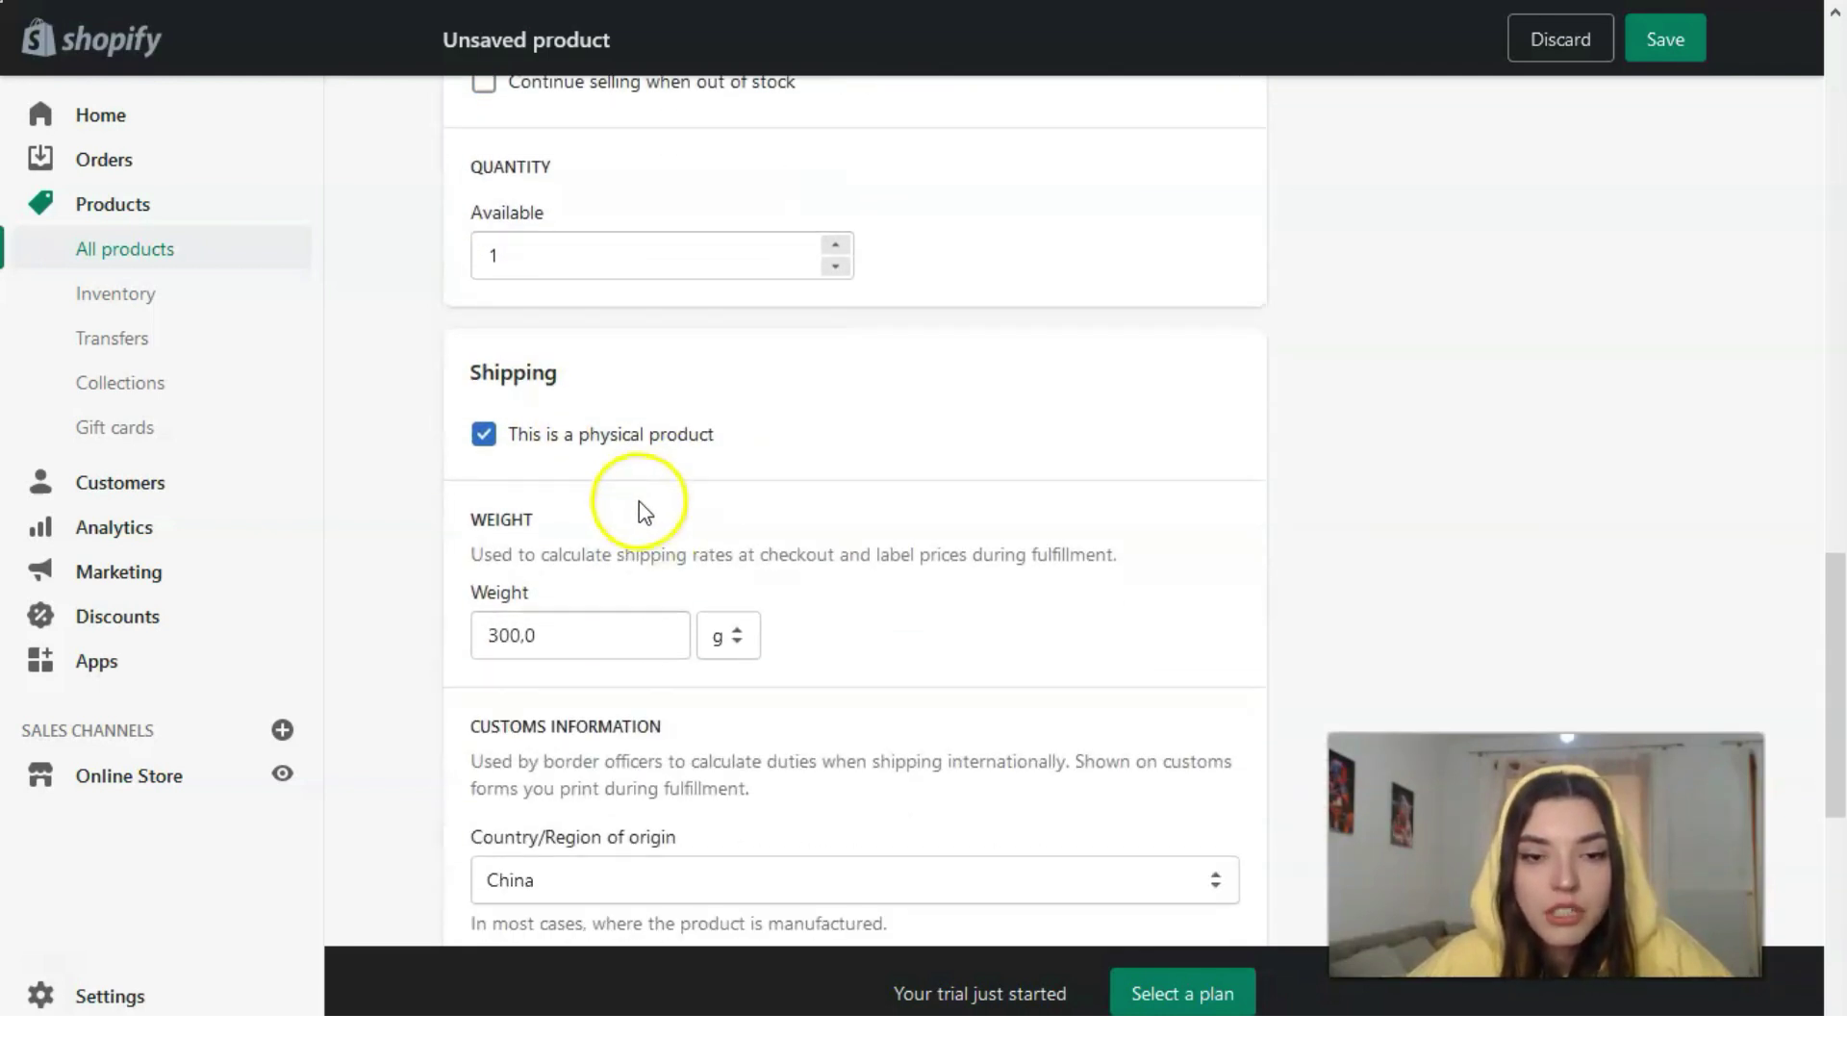
{"action": "scroll", "coordinate": [645, 506], "scroll_direction": "down", "scroll_amount": 2}
{"action": "scroll", "coordinate": [523, 419], "scroll_direction": "down", "scroll_amount": 1}
{"action": "scroll", "coordinate": [528, 445], "scroll_direction": "down", "scroll_amount": 1}
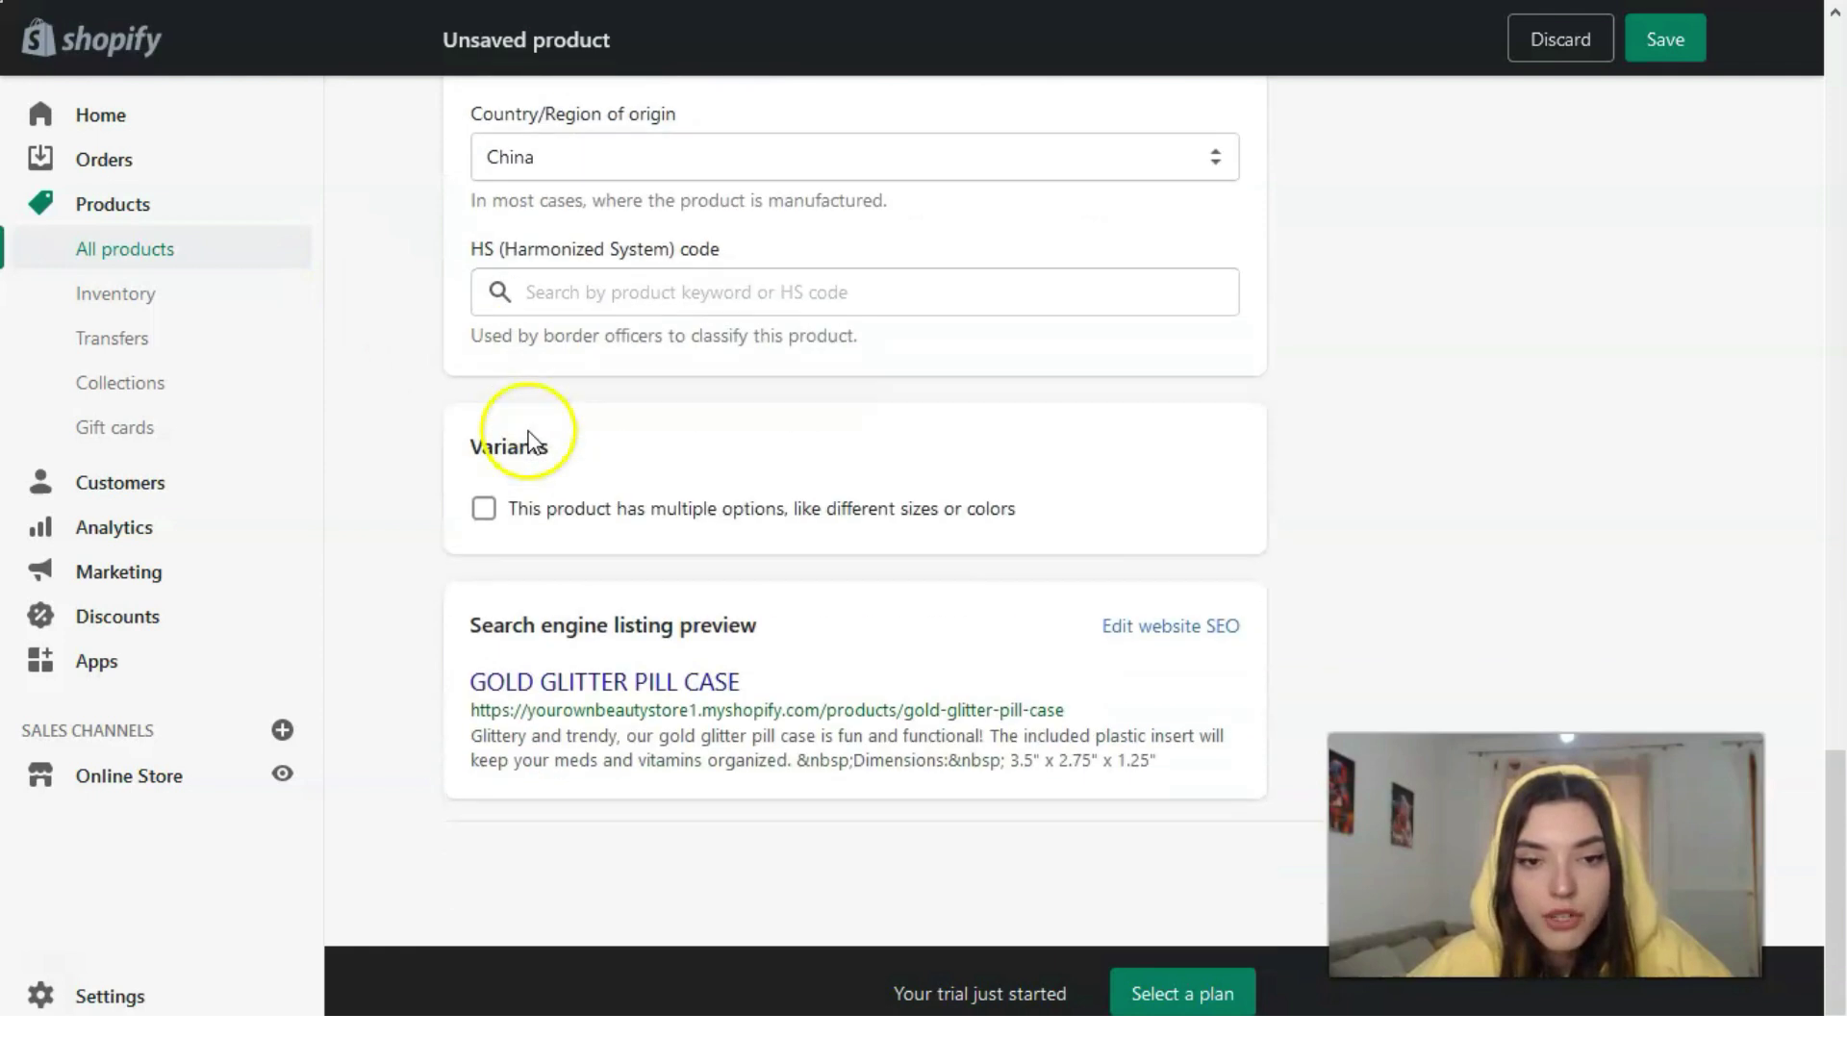
{"action": "scroll", "coordinate": [528, 445], "scroll_direction": "up", "scroll_amount": 5}
{"action": "scroll", "coordinate": [529, 447], "scroll_direction": "up", "scroll_amount": 5}
{"action": "scroll", "coordinate": [528, 462], "scroll_direction": "up", "scroll_amount": 4}
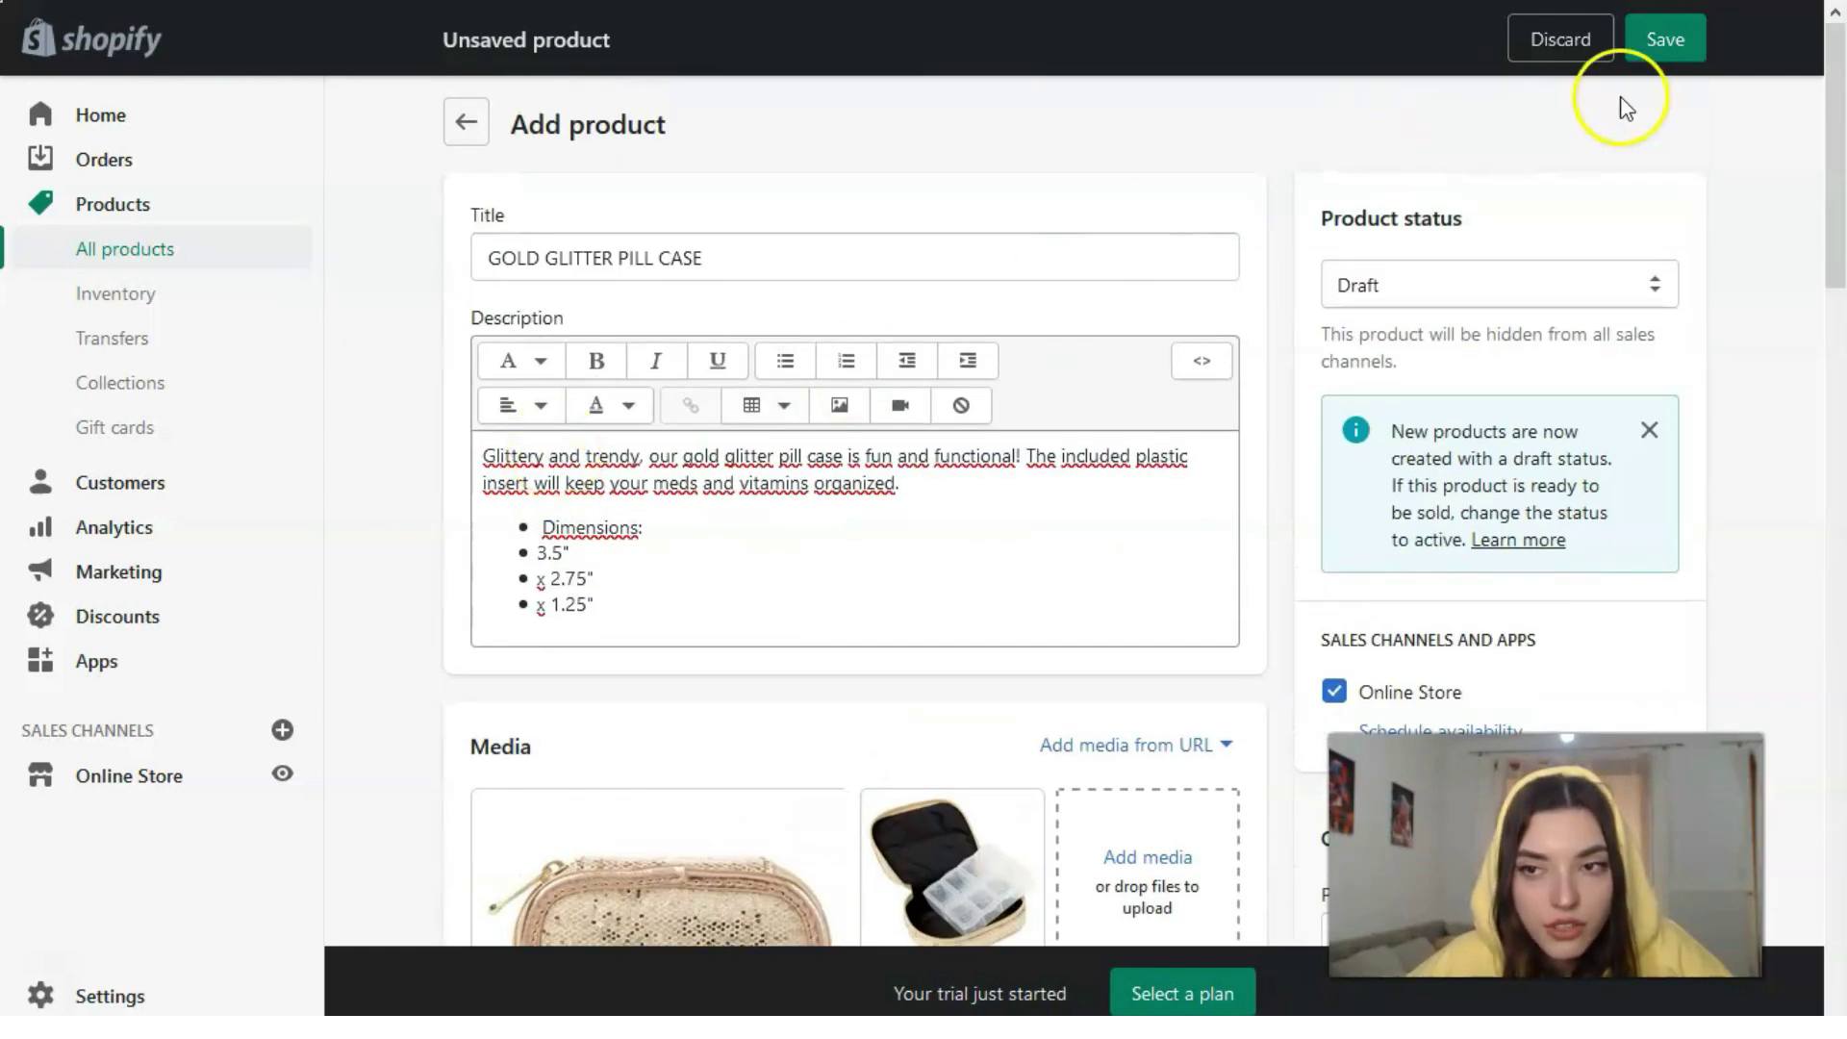
{"action": "left_click", "coordinate": [1664, 52]}
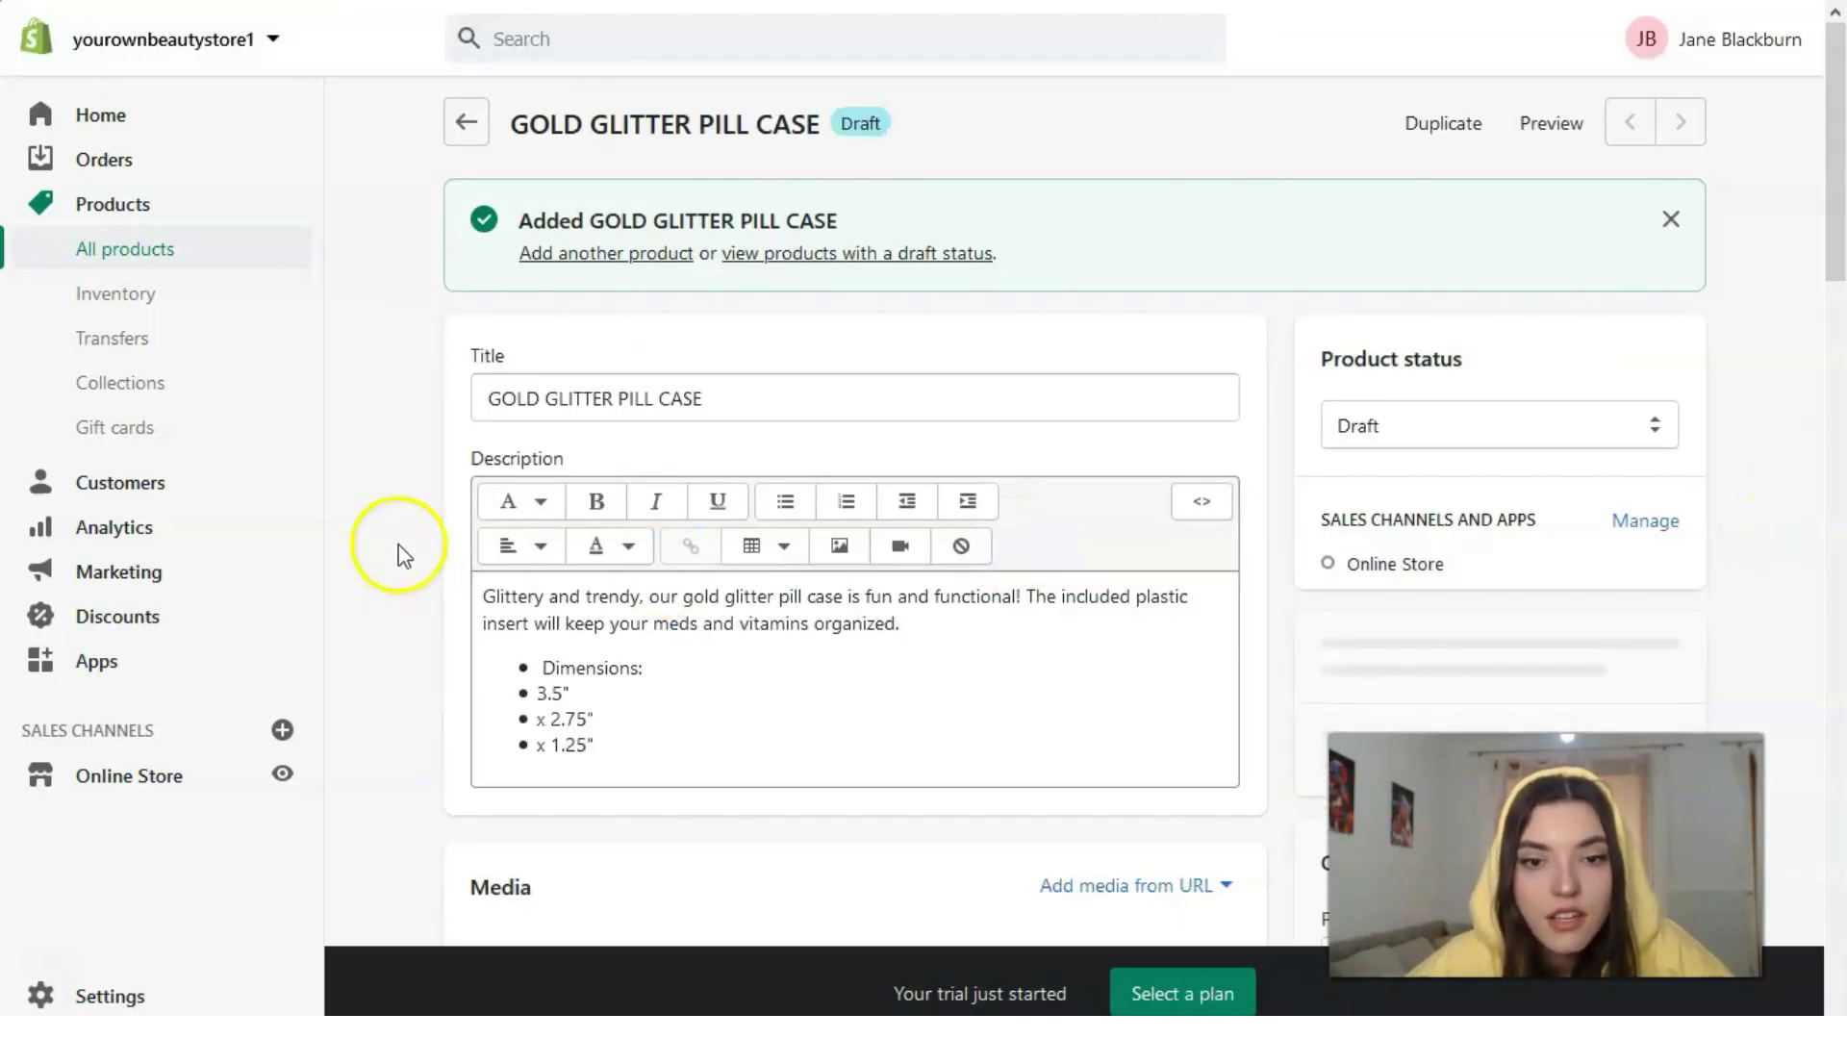
Go to All products, where LEOPARD PILL CASE now appears as a draft with 0 stock.
{"action": "left_click", "coordinate": [173, 257]}
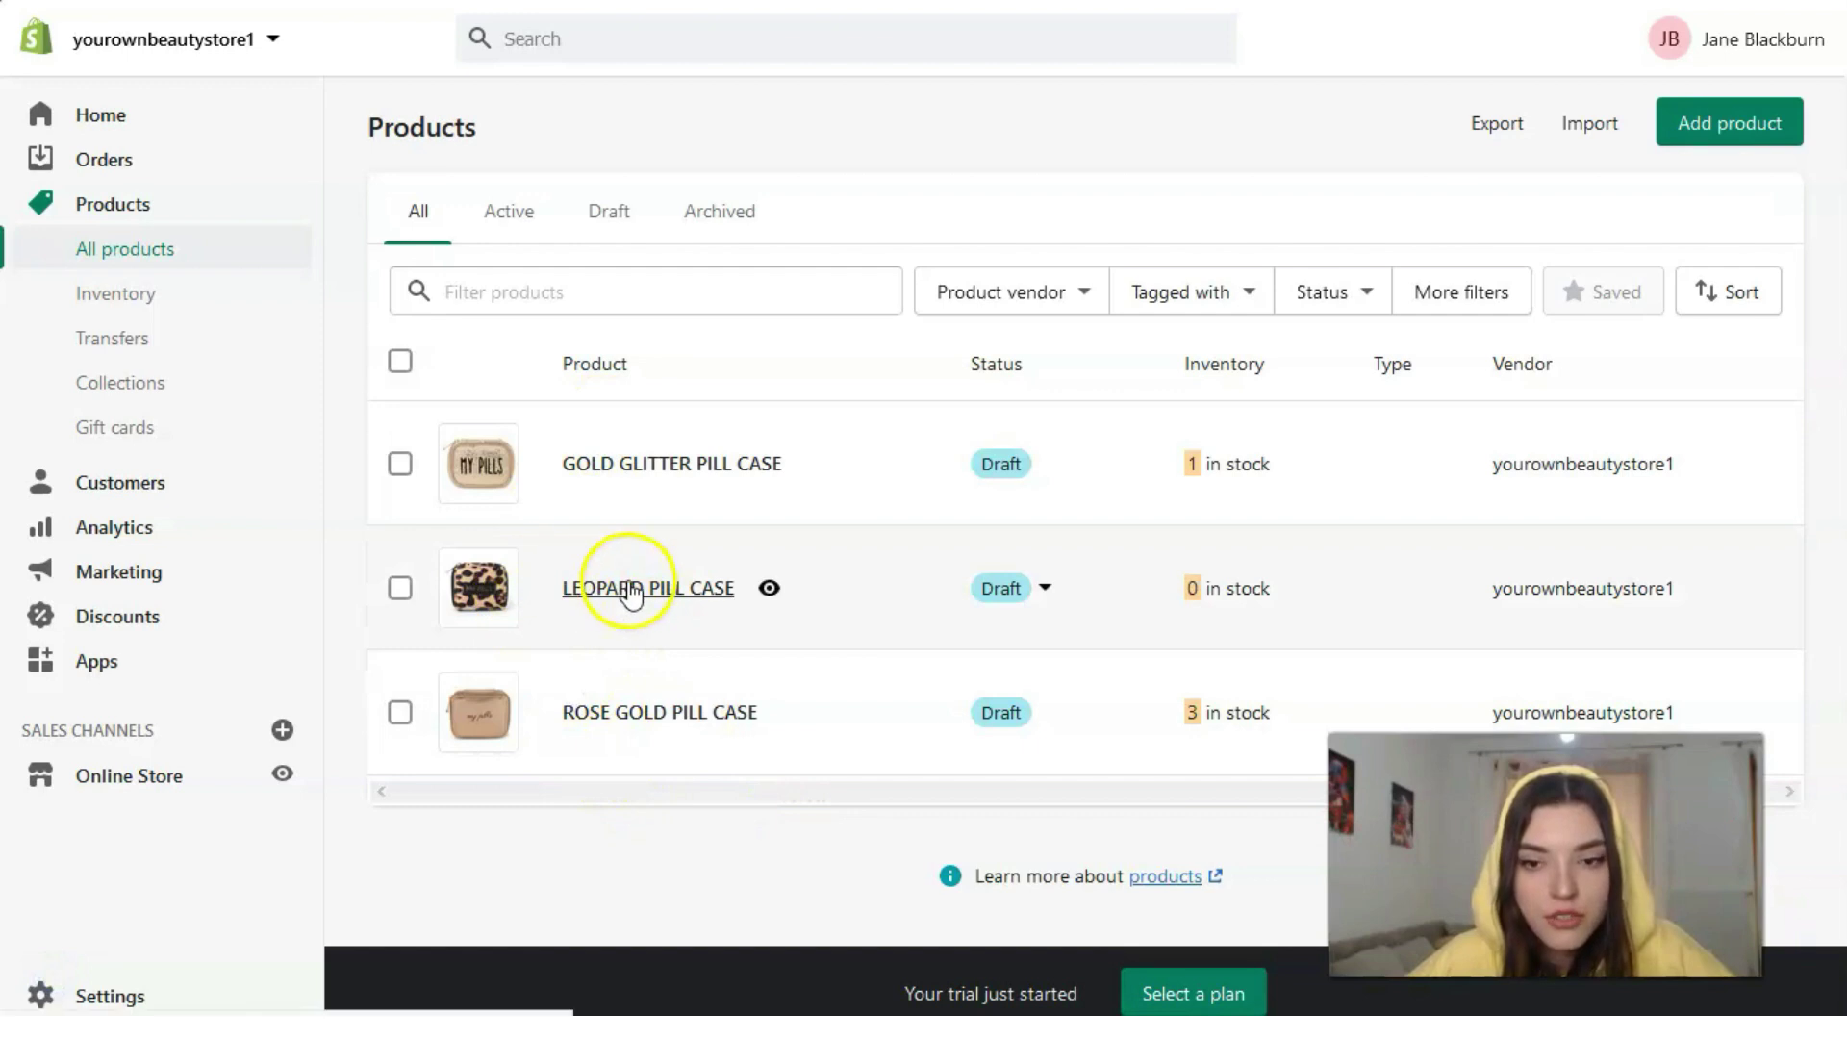
Open the LEOPARD PILL CASE draft for review and preview it in the storefront.
{"action": "left_click", "coordinate": [522, 594]}
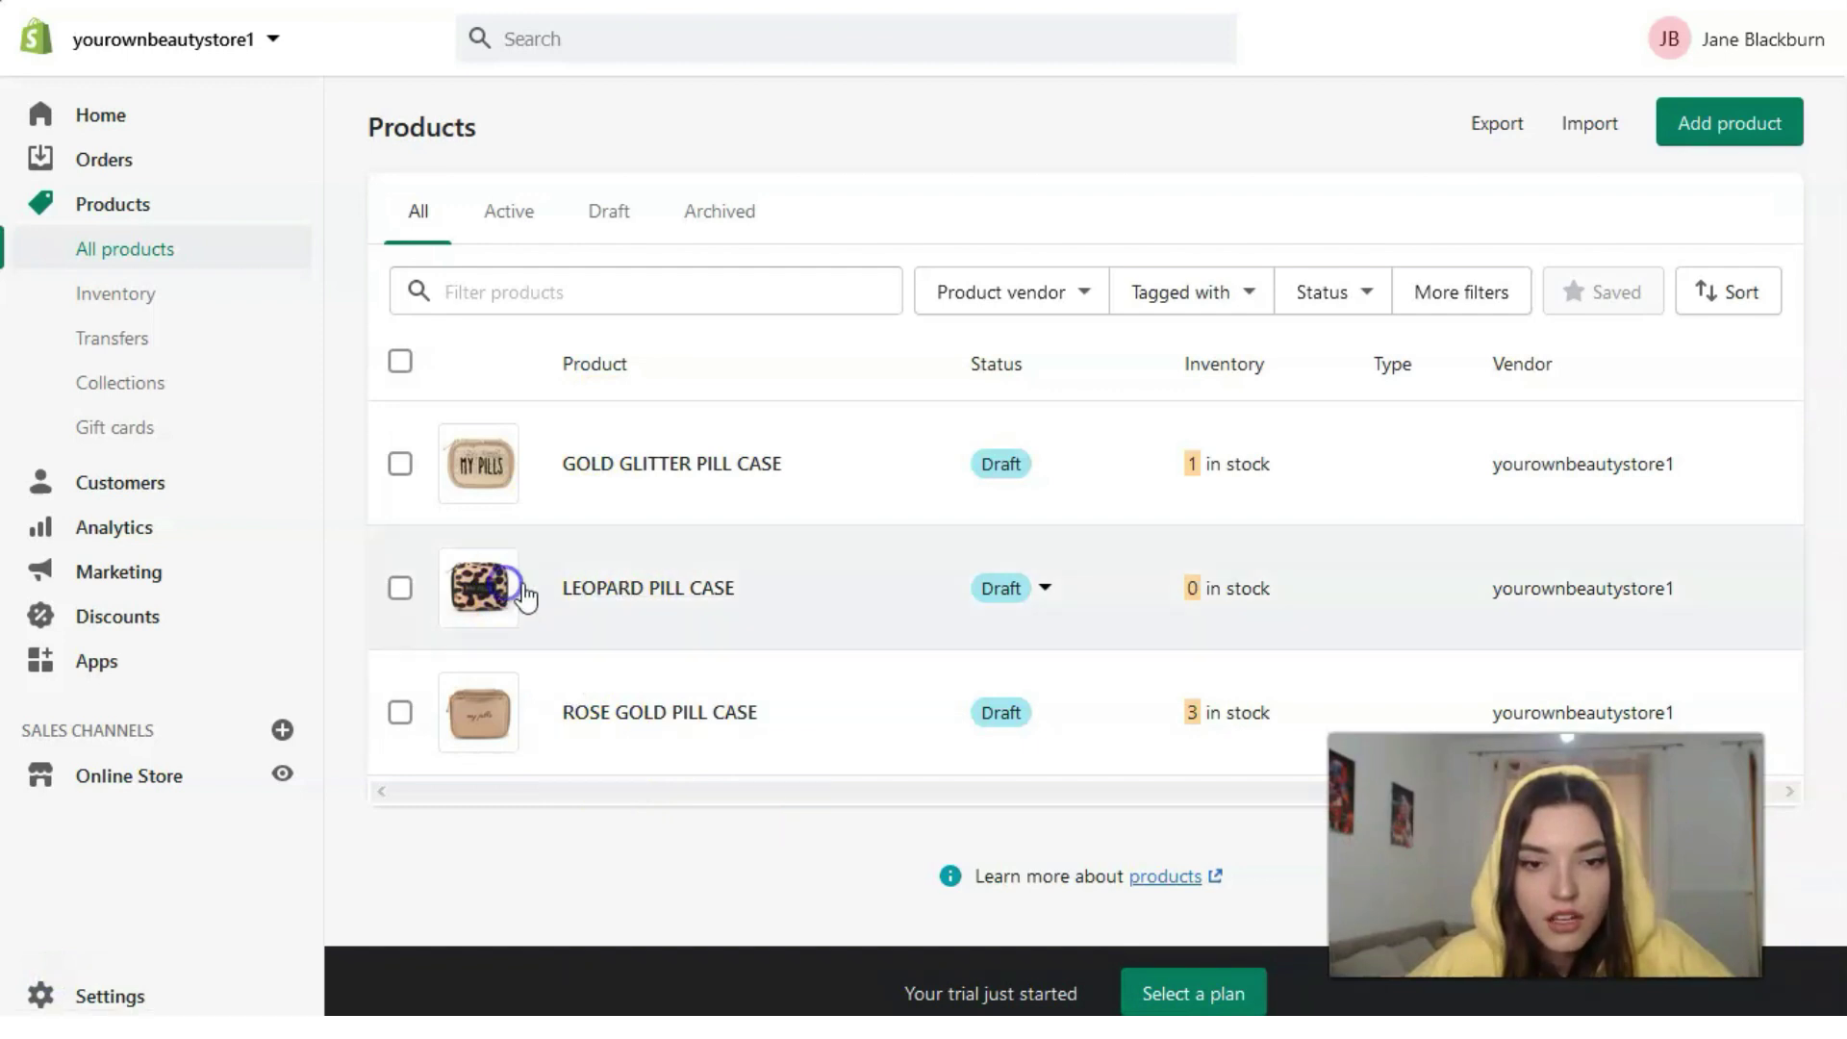
{"action": "left_click", "coordinate": [665, 600]}
{"action": "scroll", "coordinate": [841, 394], "scroll_direction": "down", "scroll_amount": 1}
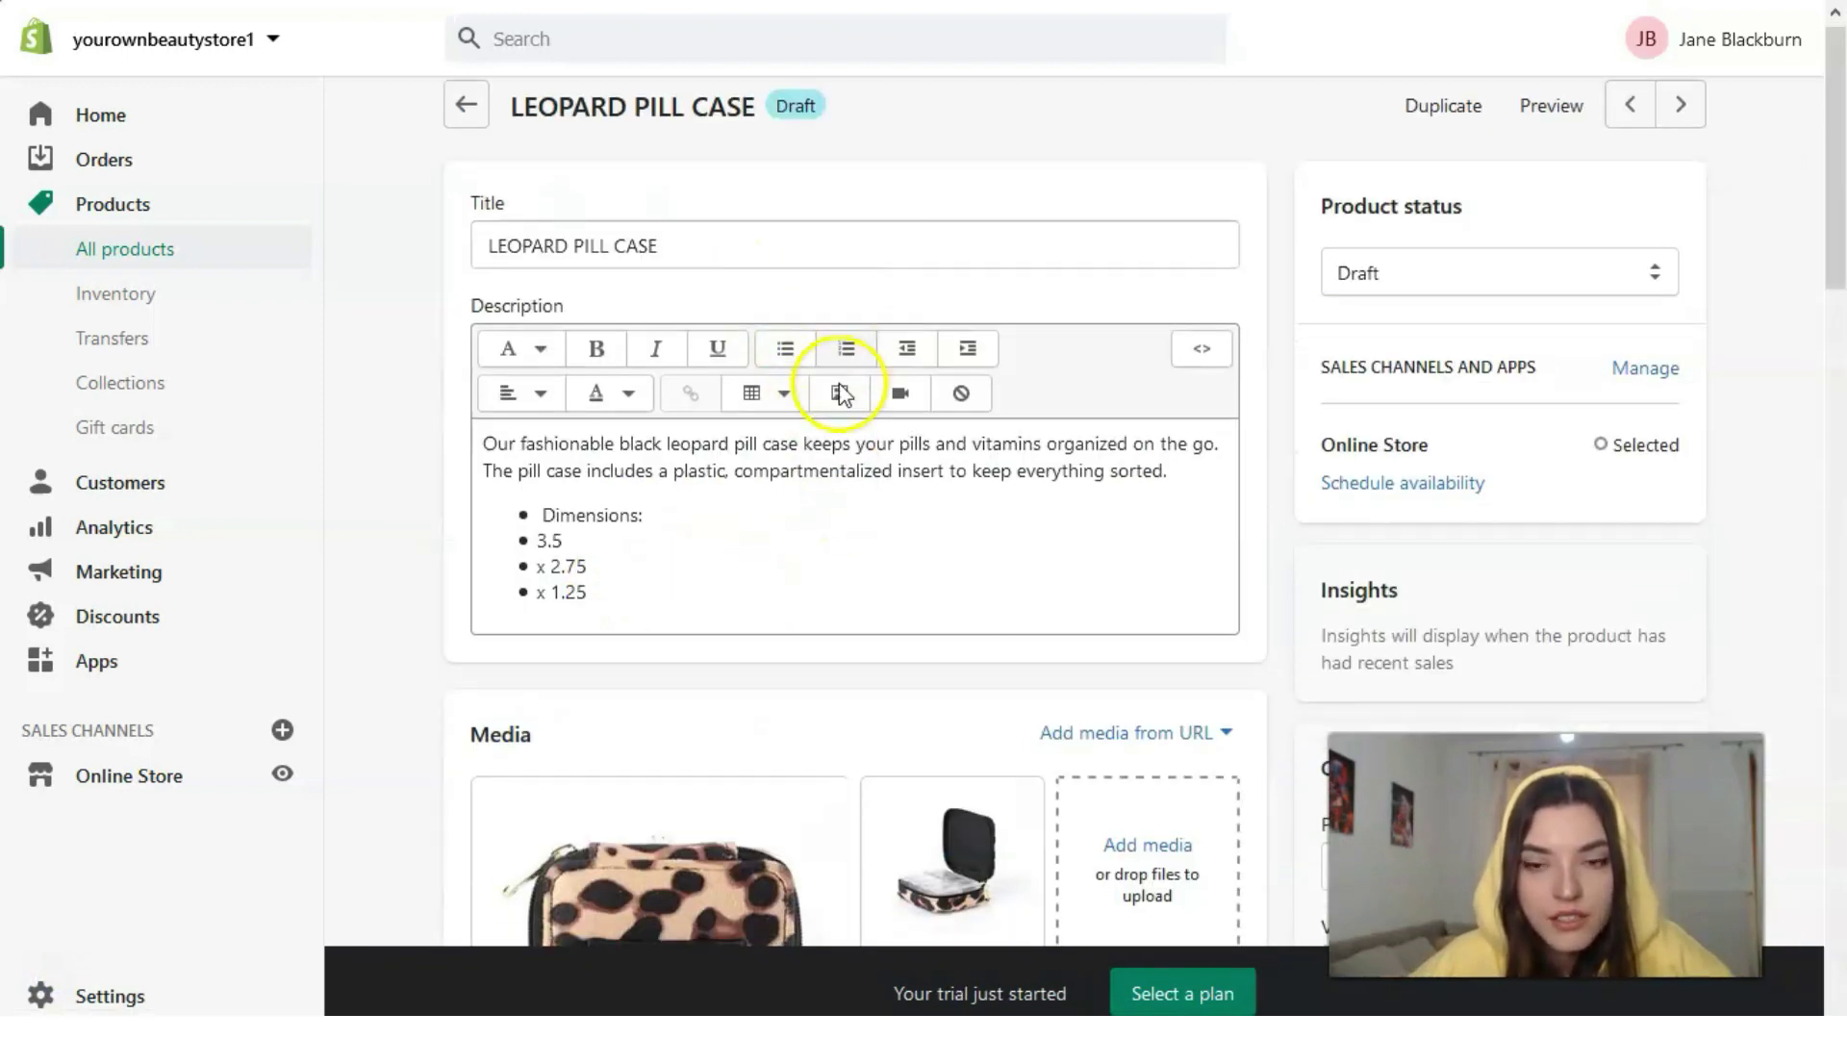
{"action": "scroll", "coordinate": [842, 393], "scroll_direction": "down", "scroll_amount": 6}
{"action": "scroll", "coordinate": [838, 413], "scroll_direction": "down", "scroll_amount": 3}
{"action": "scroll", "coordinate": [833, 558], "scroll_direction": "down", "scroll_amount": 3}
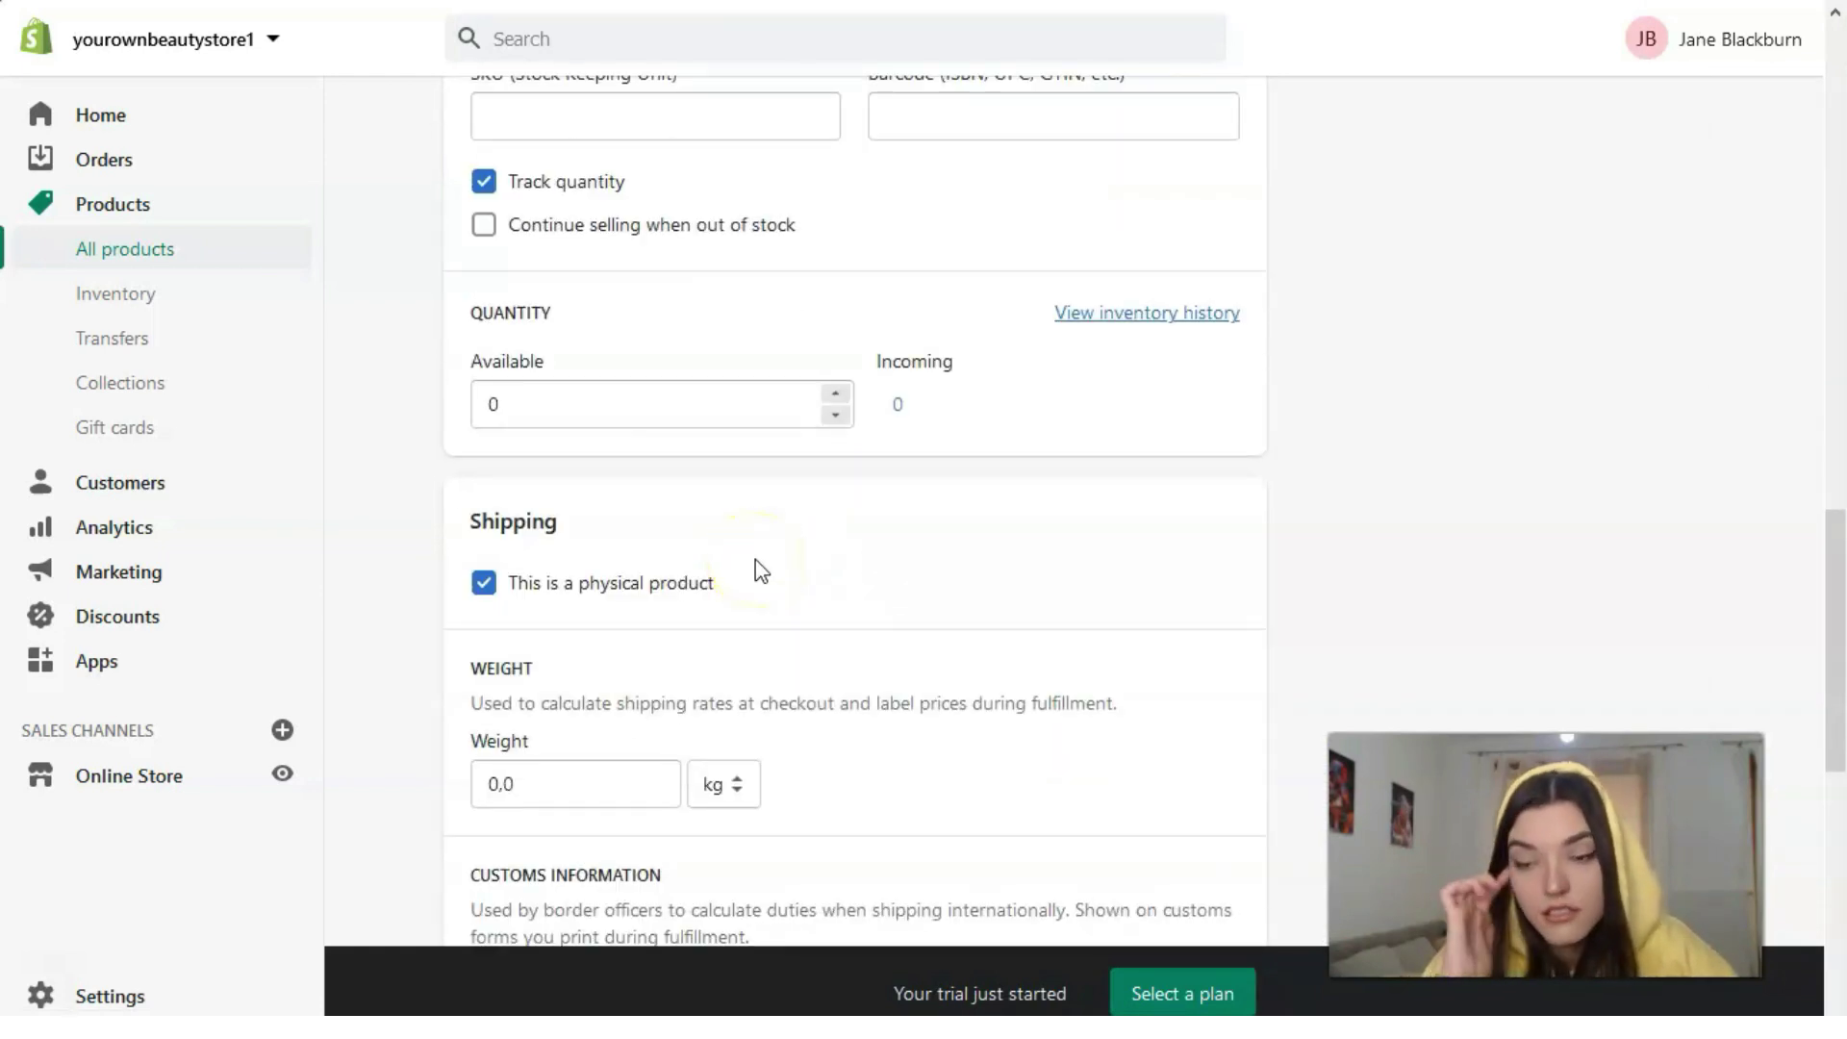
{"action": "scroll", "coordinate": [779, 620], "scroll_direction": "down", "scroll_amount": 4}
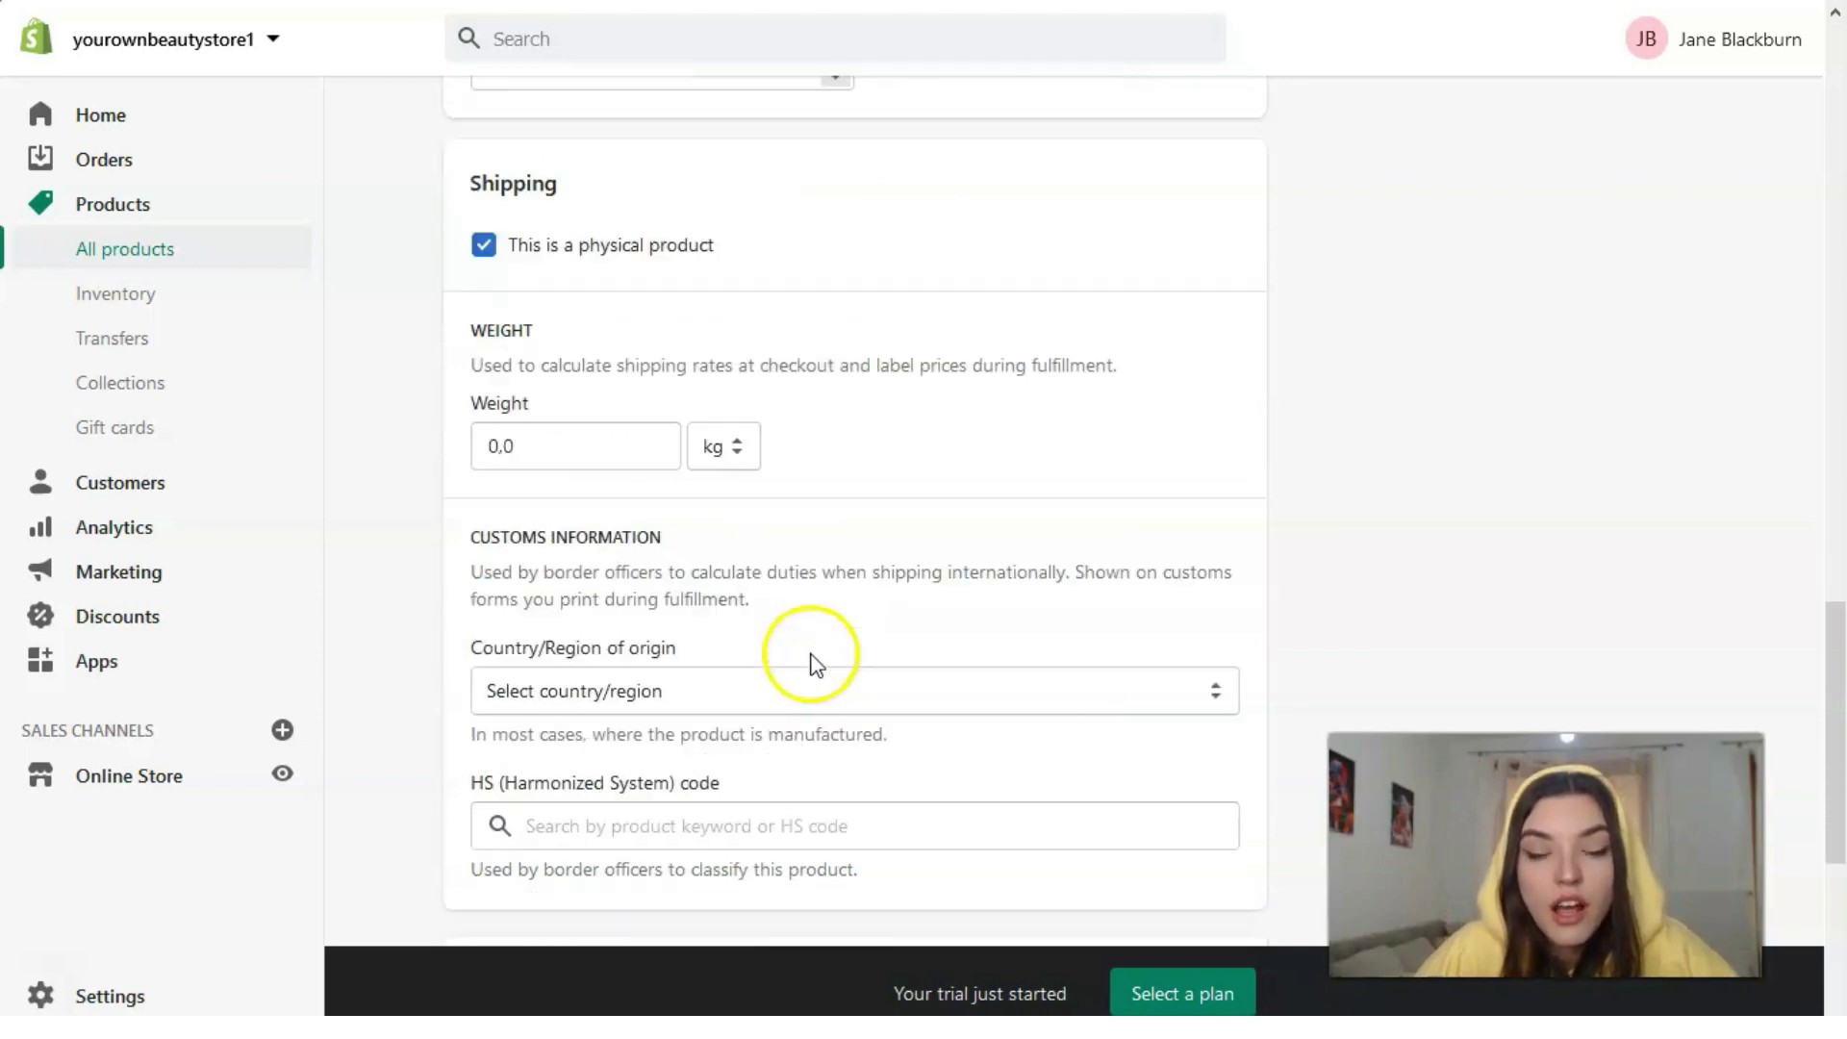
{"action": "scroll", "coordinate": [813, 660], "scroll_direction": "down", "scroll_amount": 1}
{"action": "scroll", "coordinate": [783, 544], "scroll_direction": "down", "scroll_amount": 3}
{"action": "scroll", "coordinate": [774, 548], "scroll_direction": "up", "scroll_amount": 10}
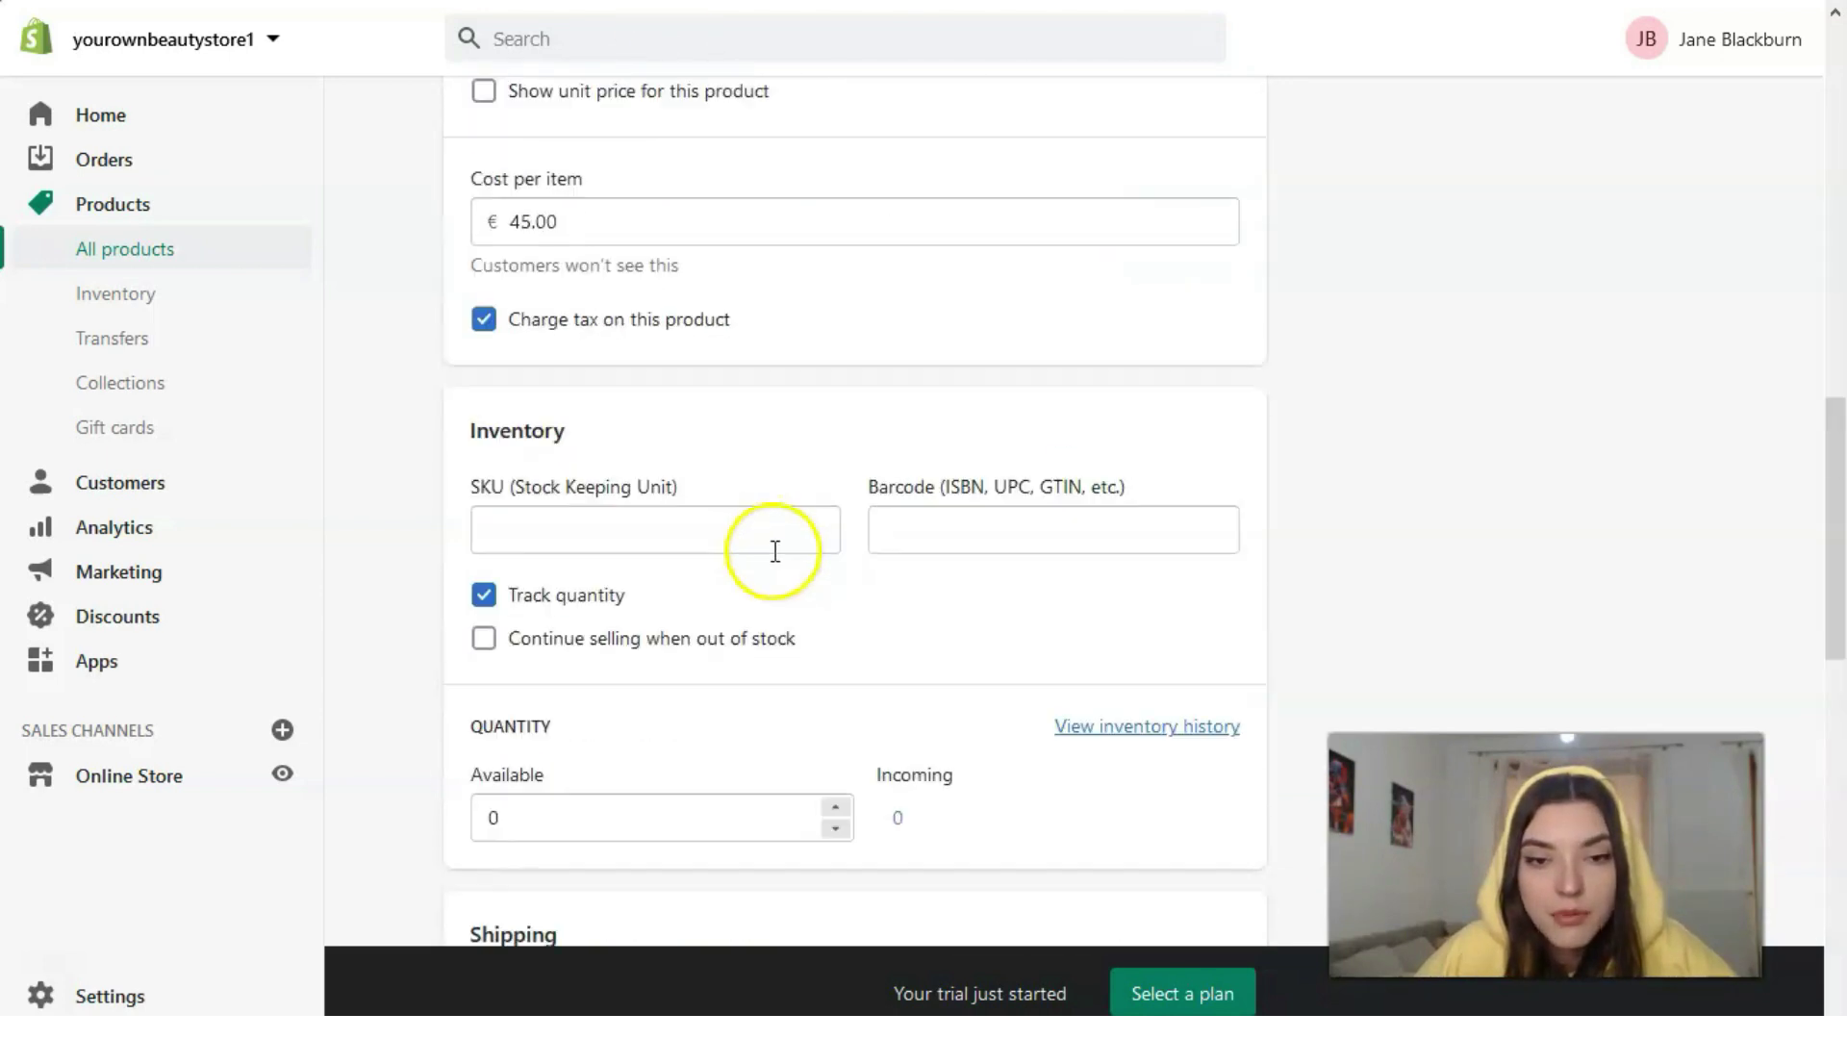
{"action": "scroll", "coordinate": [822, 570], "scroll_direction": "up", "scroll_amount": 10}
{"action": "scroll", "coordinate": [1010, 563], "scroll_direction": "up", "scroll_amount": 1}
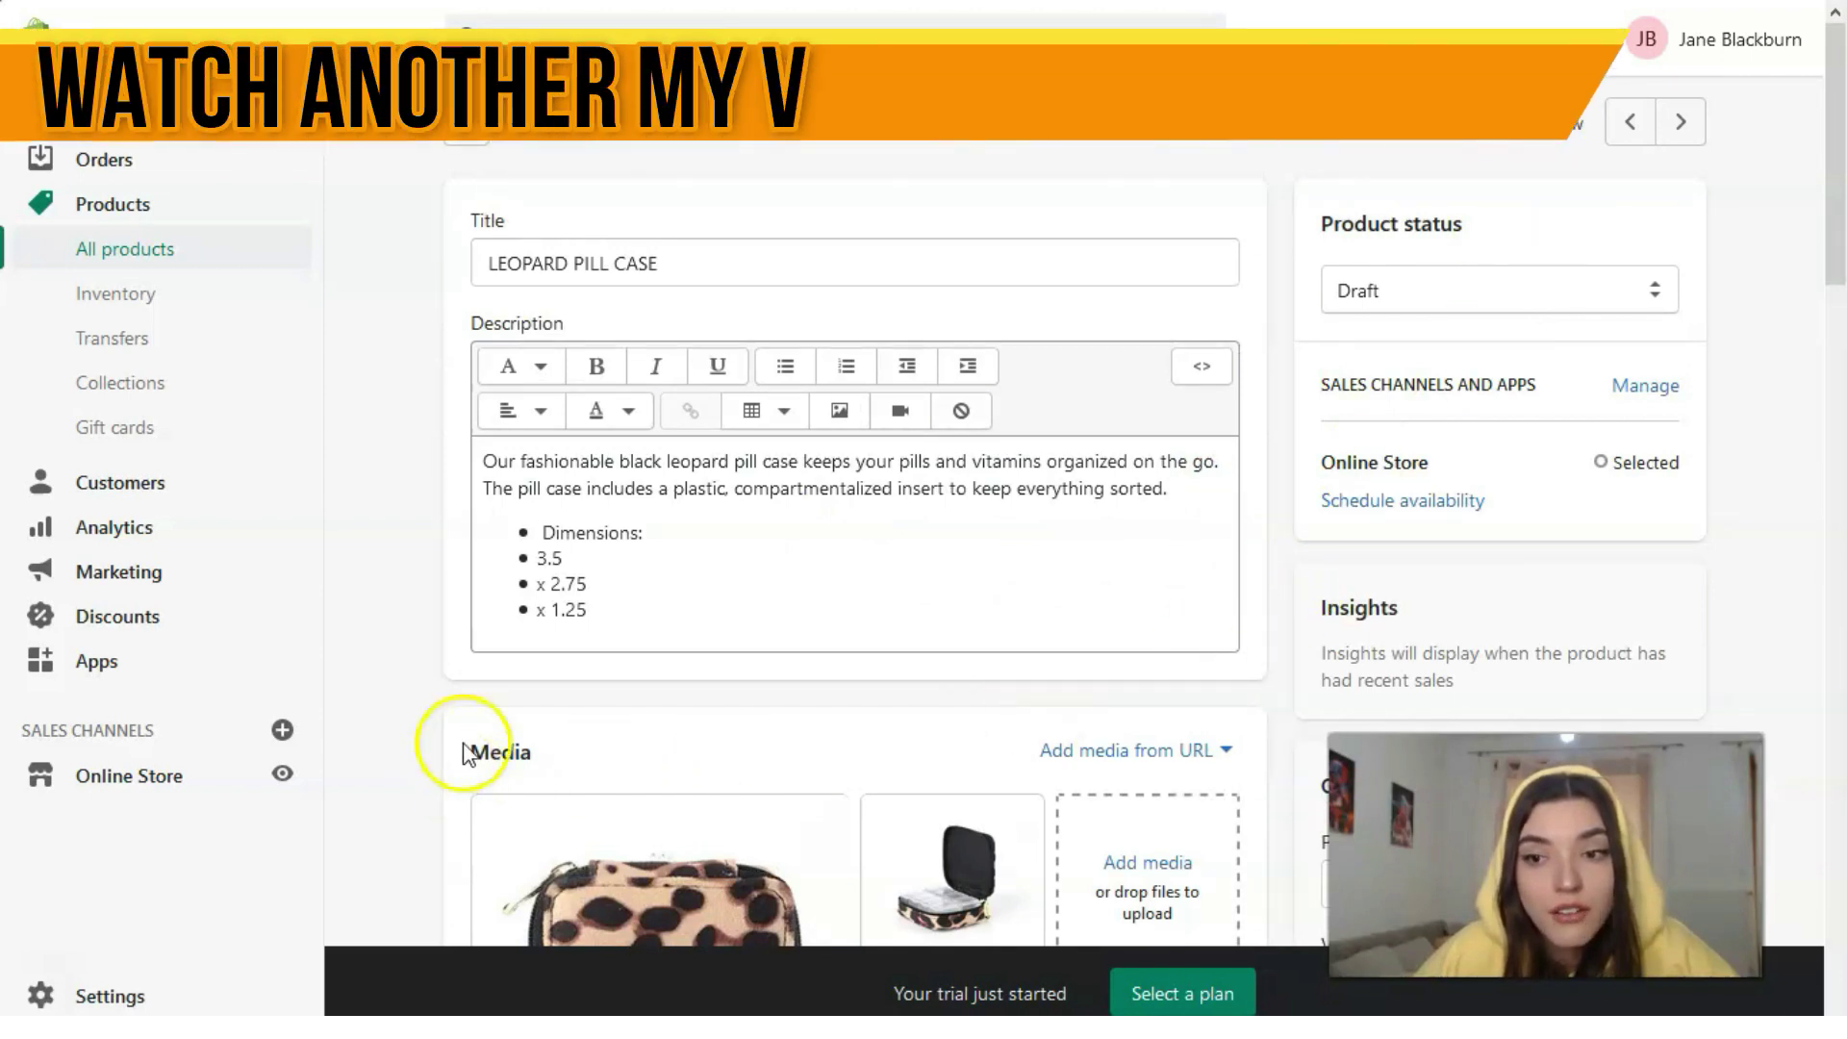
{"action": "left_click", "coordinate": [1552, 140]}
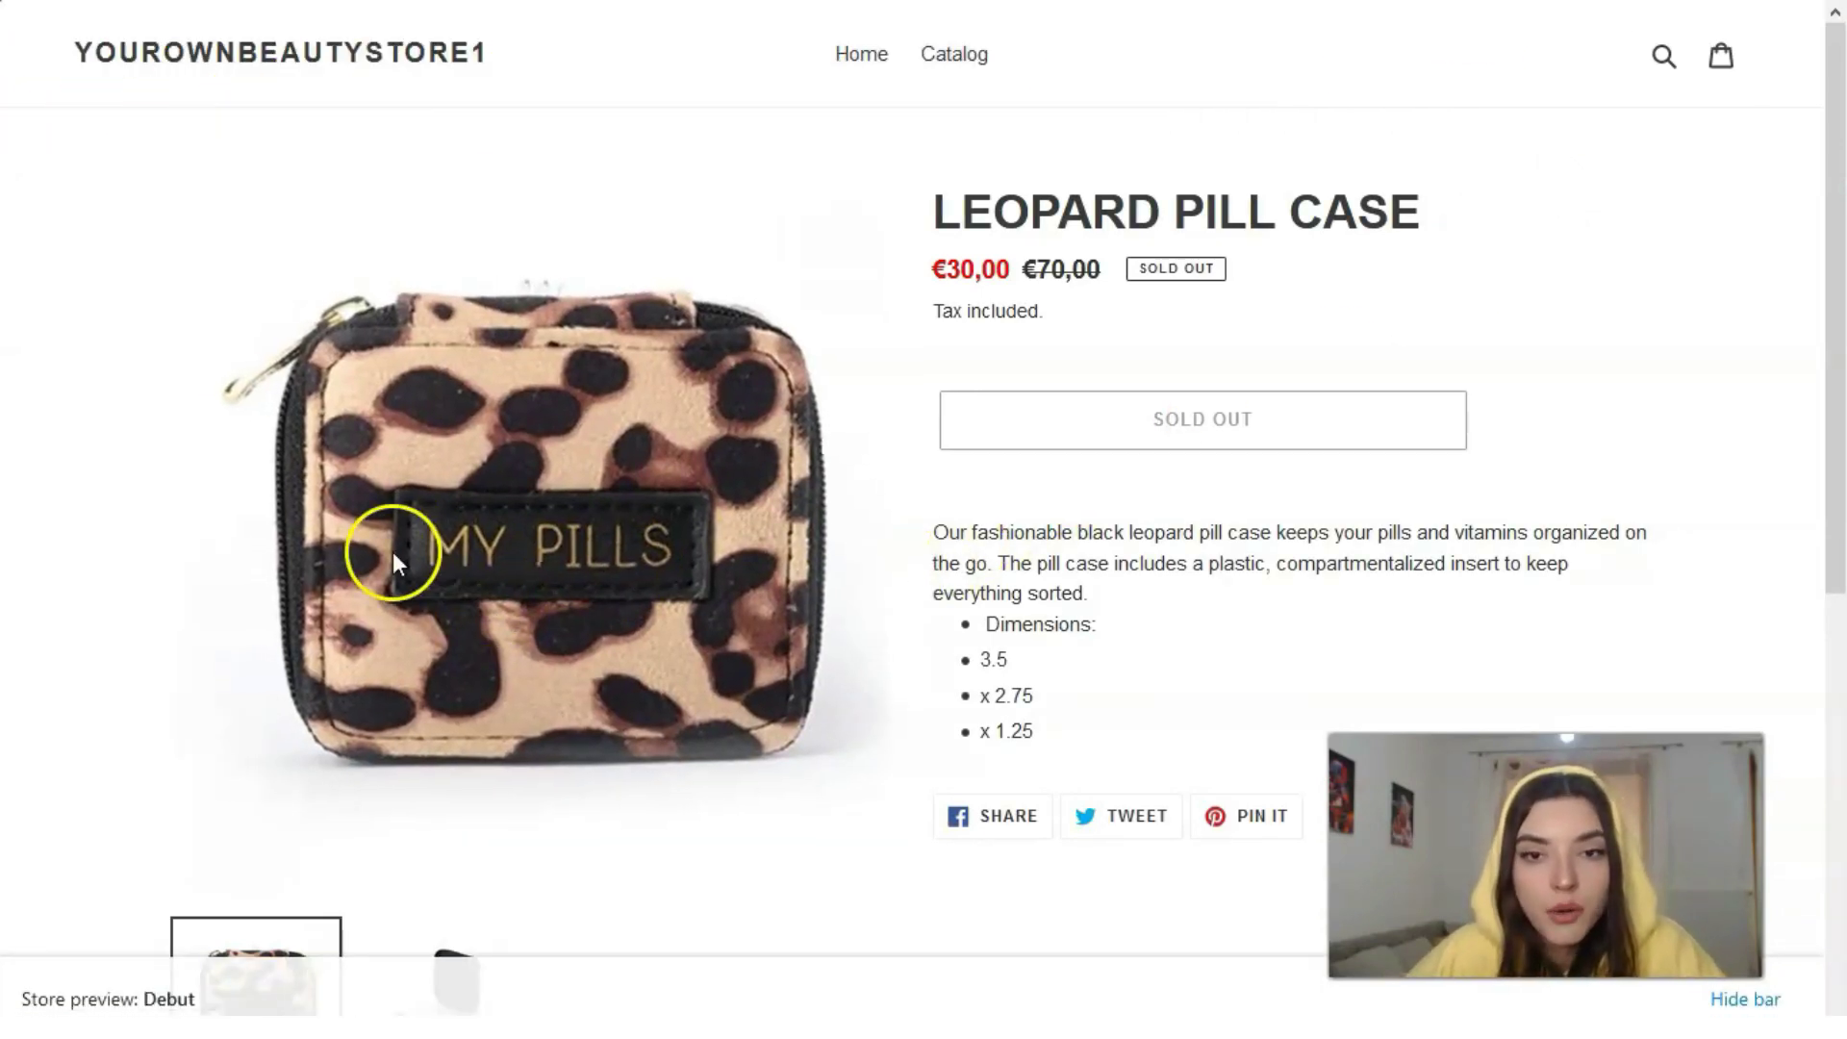
{"action": "scroll", "coordinate": [393, 551], "scroll_direction": "down", "scroll_amount": 2}
View the open-case photo, then return to the closed leopard case photo.
{"action": "left_click", "coordinate": [446, 727]}
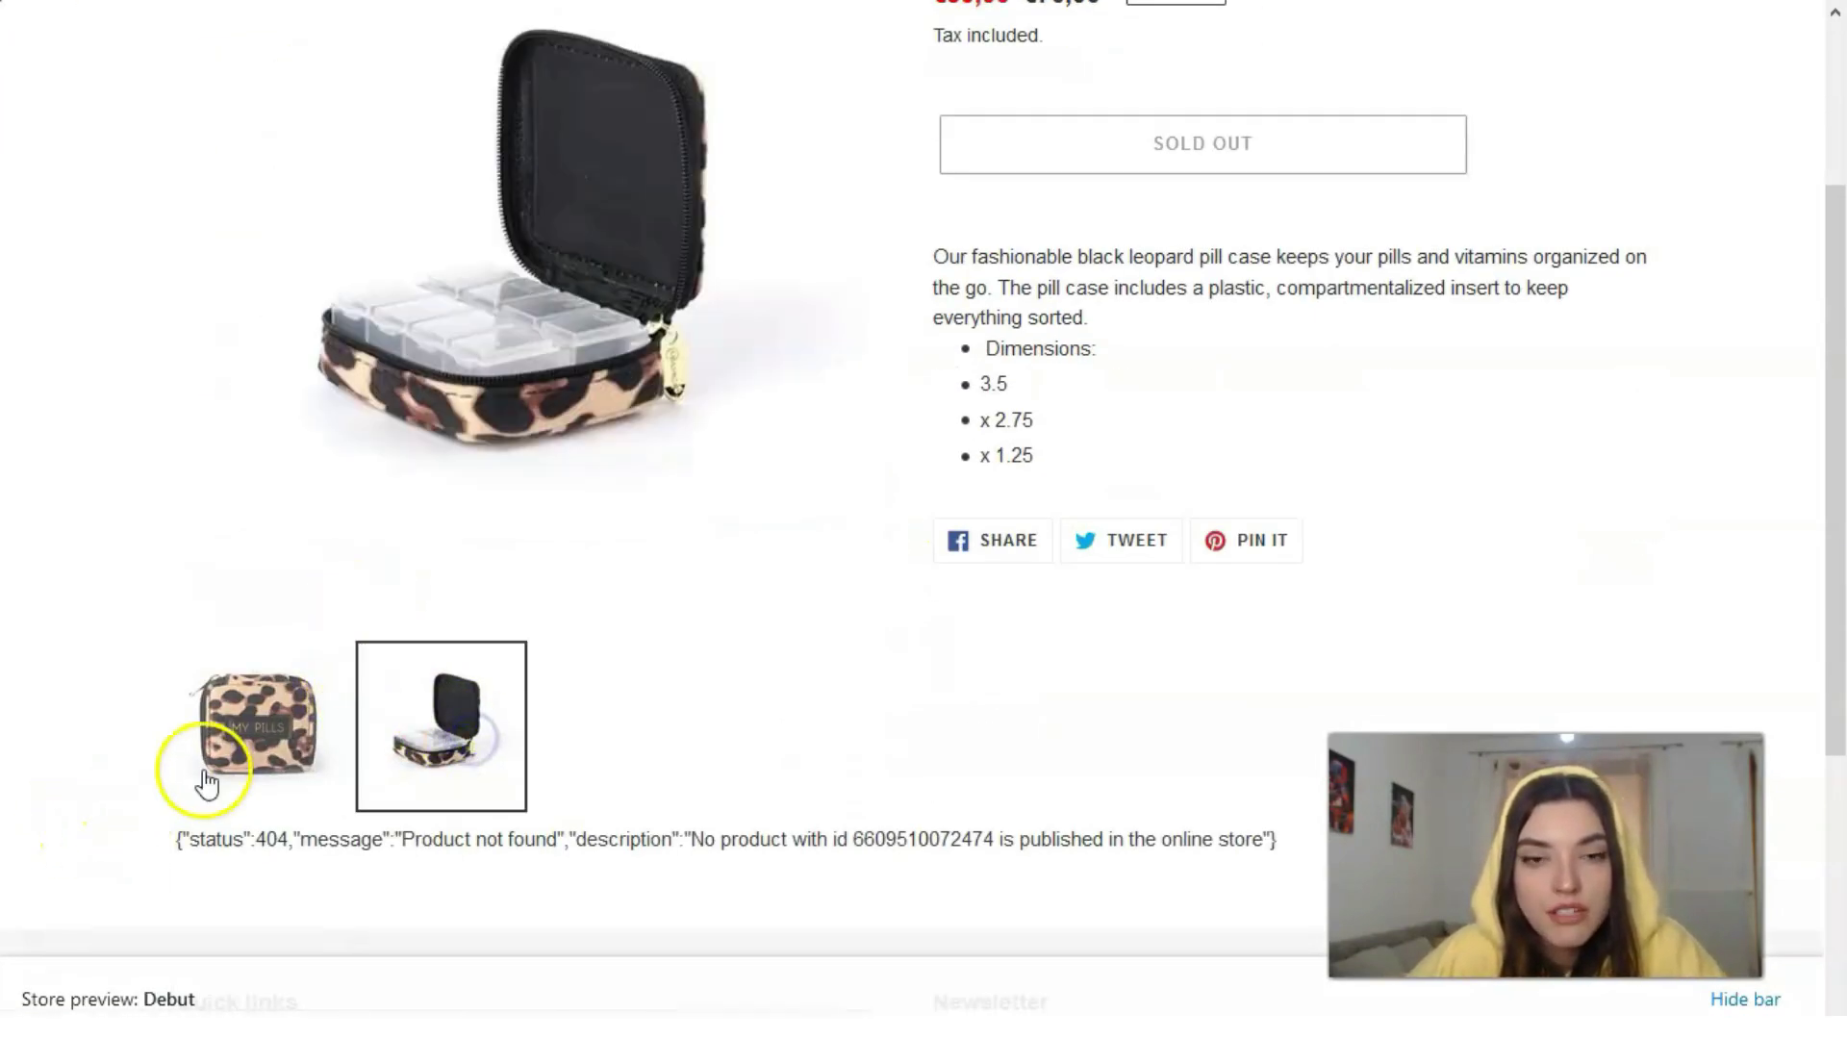
{"action": "scroll", "coordinate": [548, 606], "scroll_direction": "up", "scroll_amount": 2}
{"action": "scroll", "coordinate": [548, 596], "scroll_direction": "down", "scroll_amount": 2}
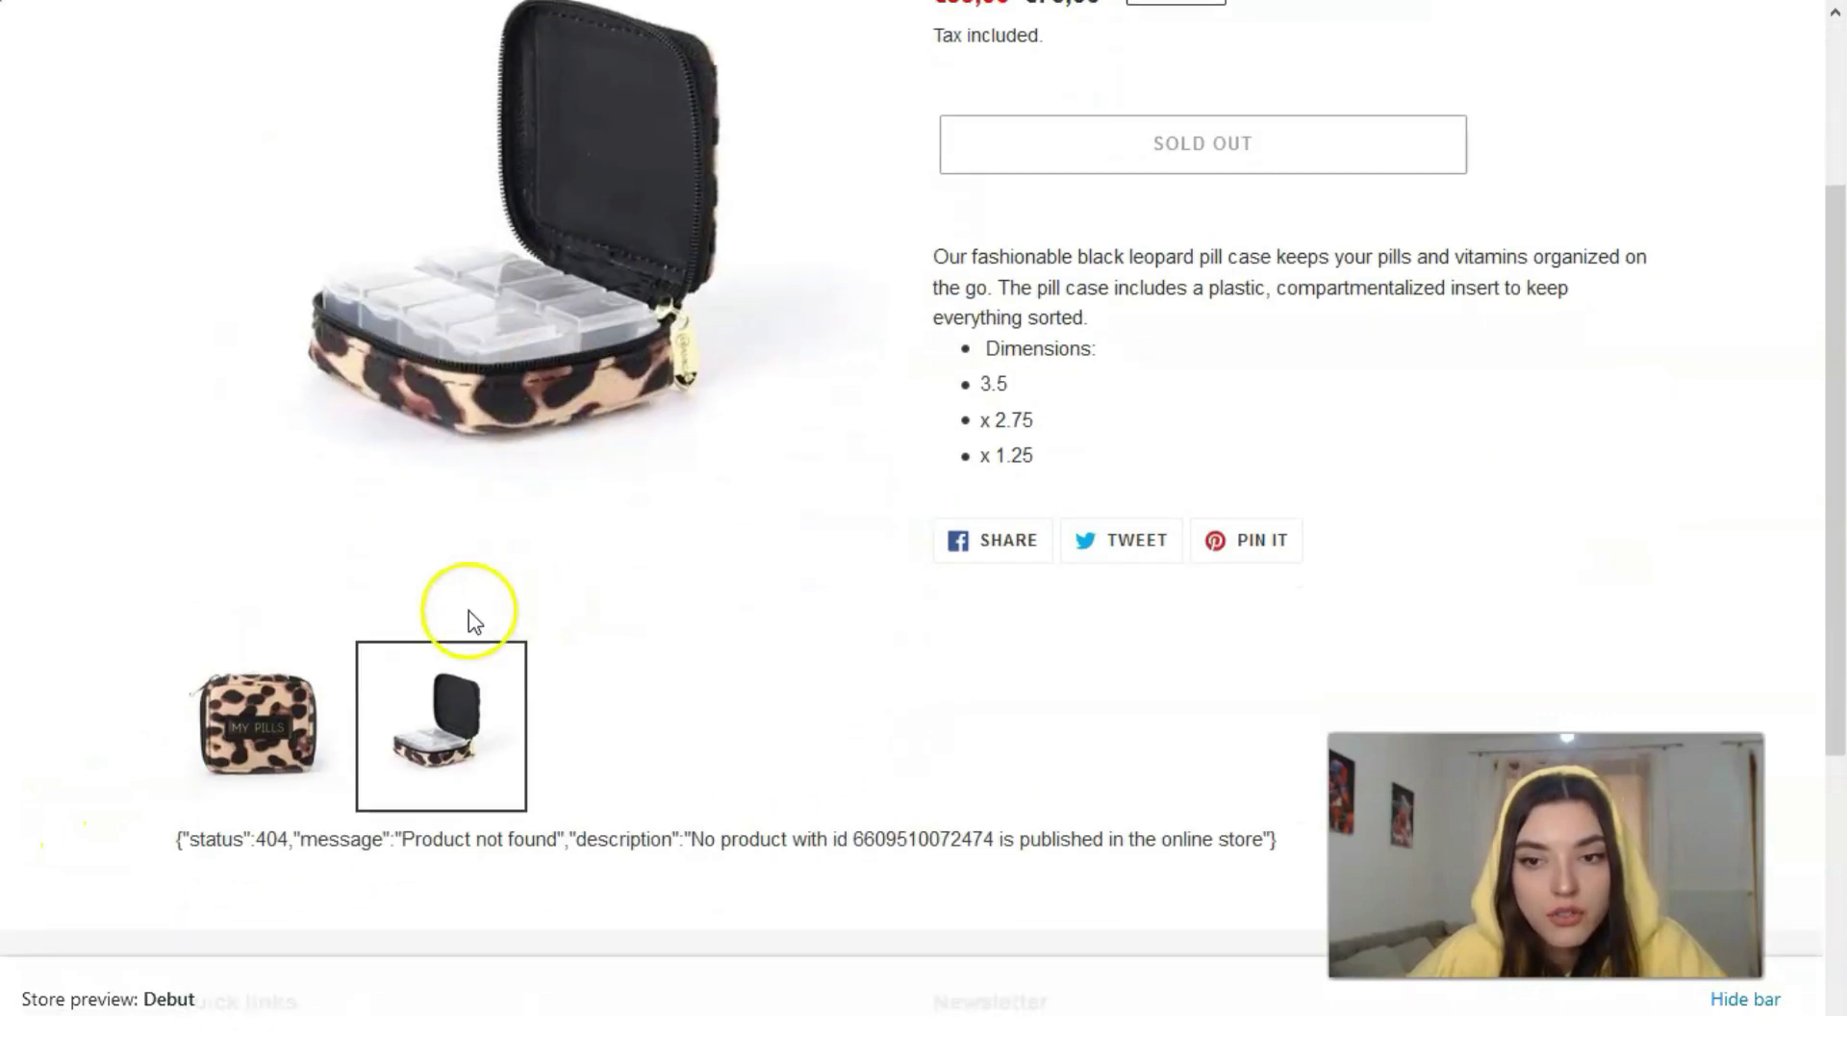
{"action": "left_click", "coordinate": [324, 719]}
{"action": "scroll", "coordinate": [636, 714], "scroll_direction": "up", "scroll_amount": 2}
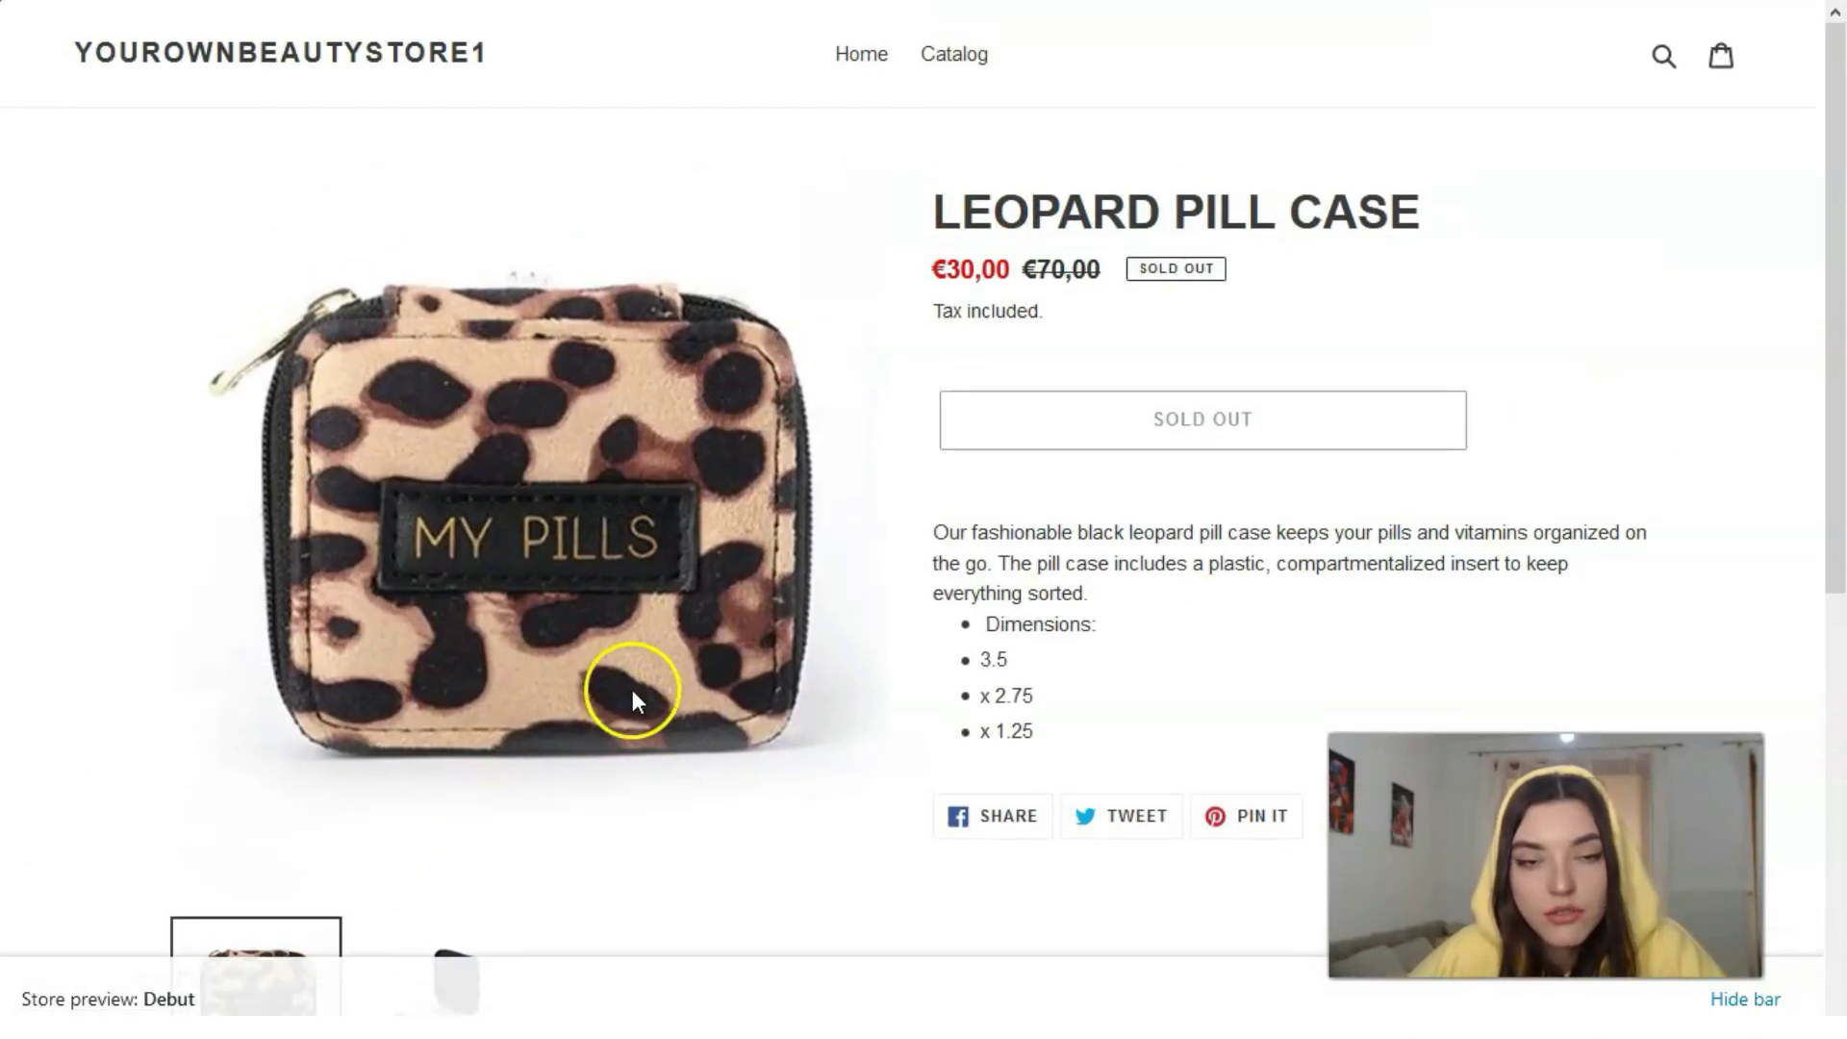